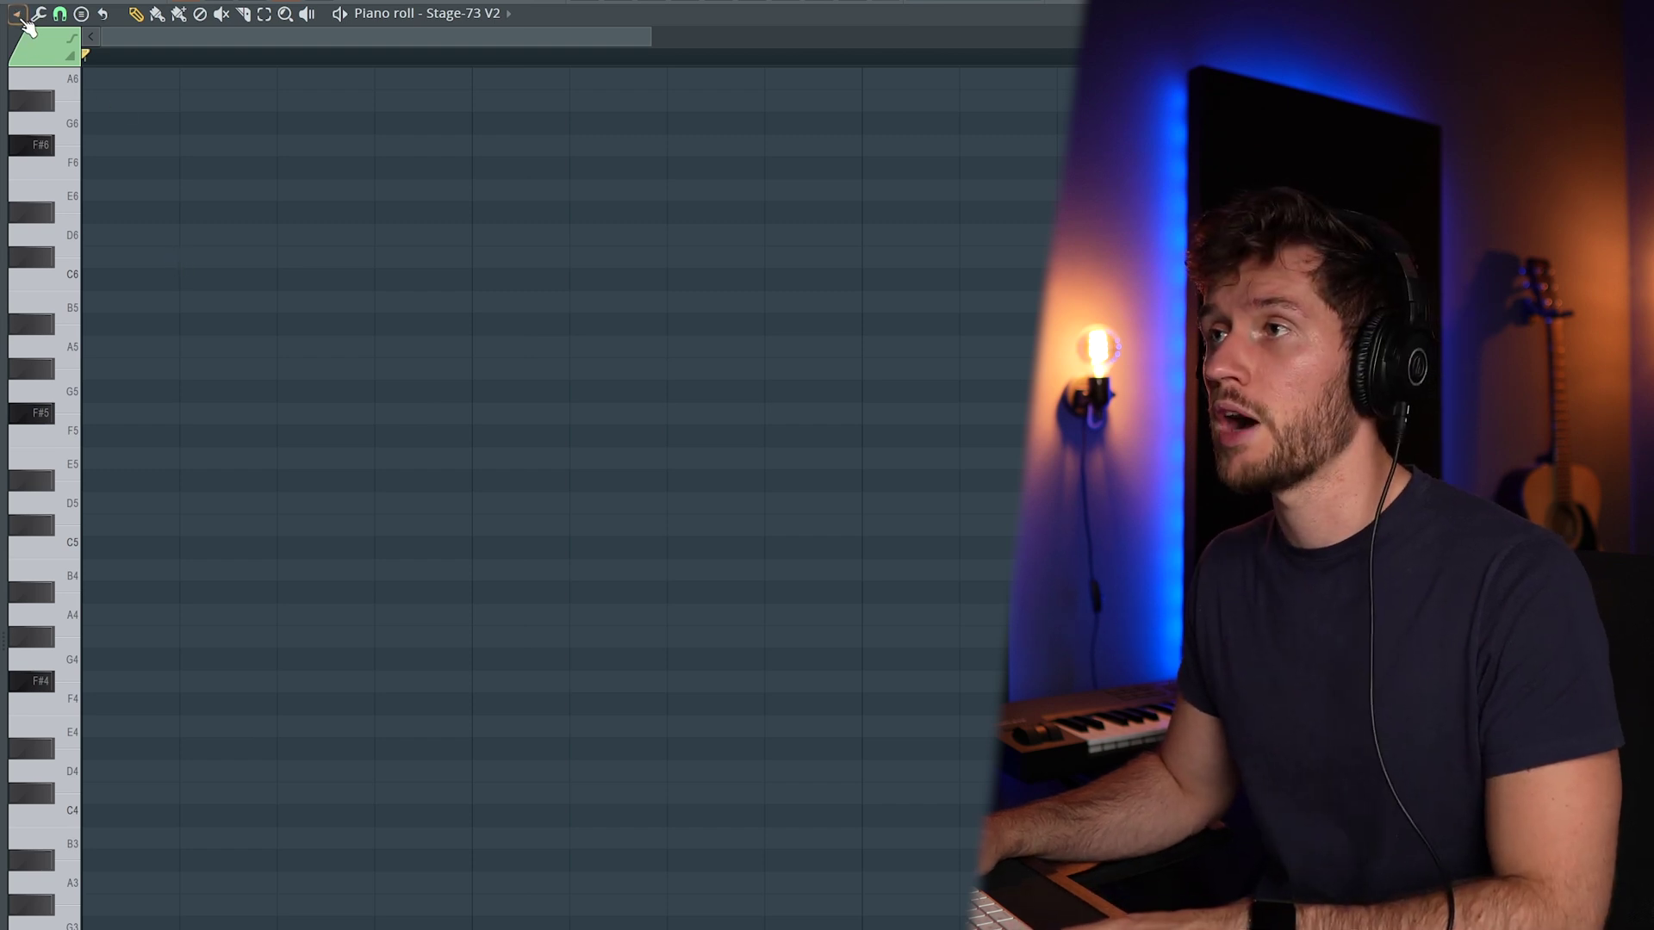
Open the piano roll's scale highlighting options
click(18, 17)
mouse_move(157, 112)
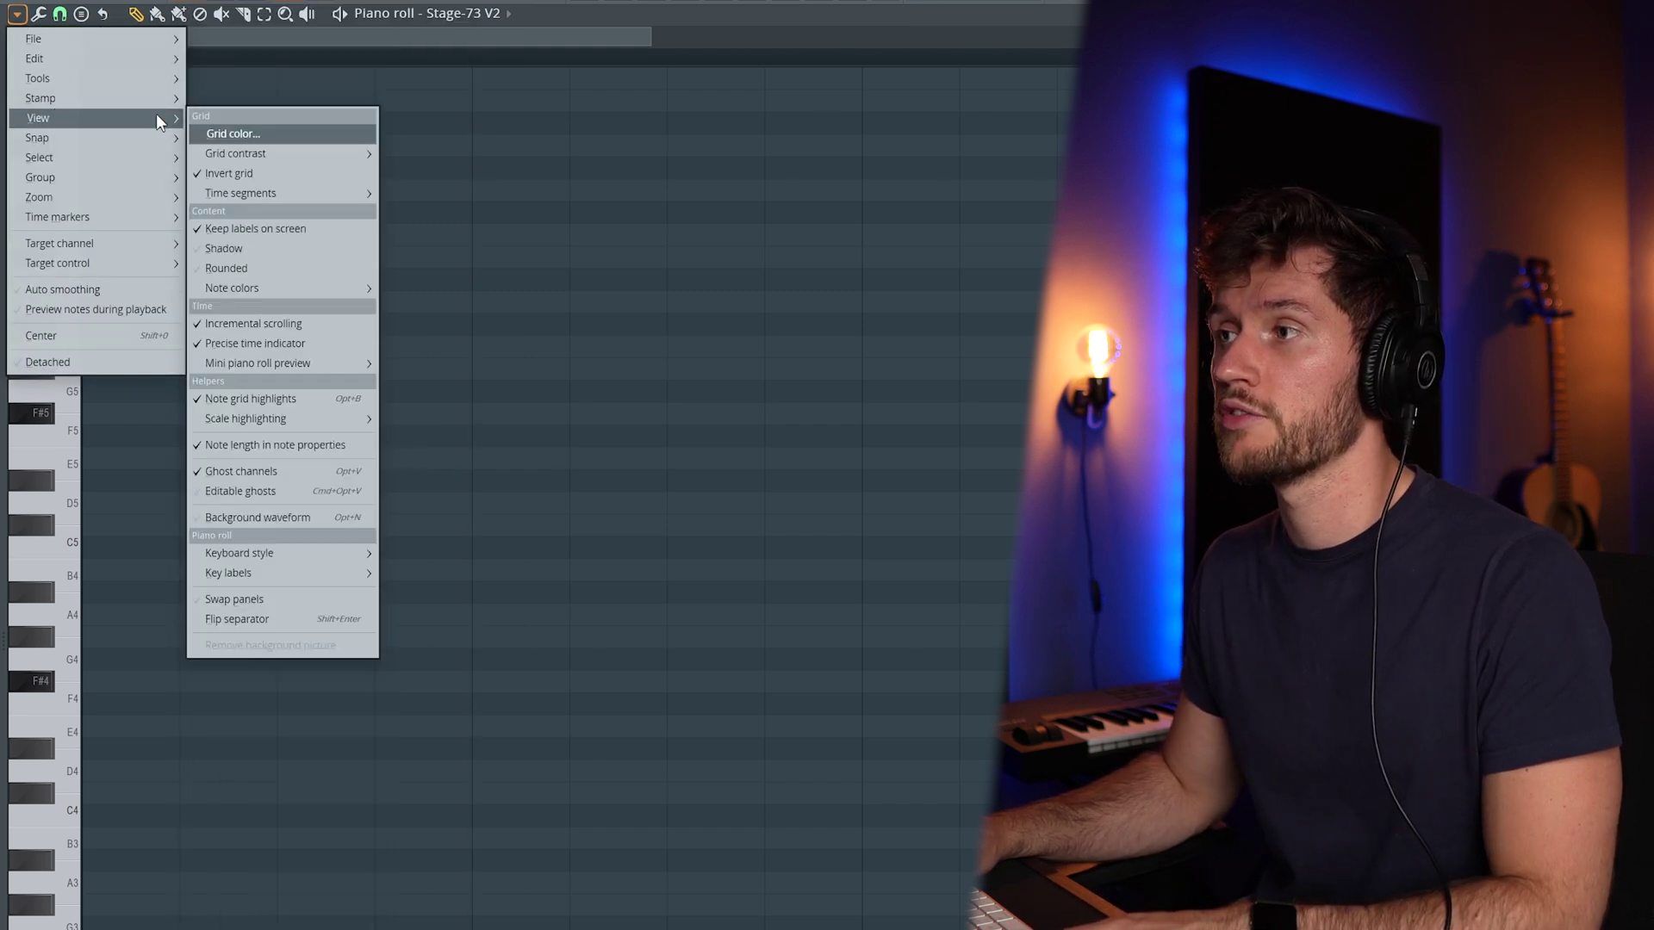
mouse_move(285, 415)
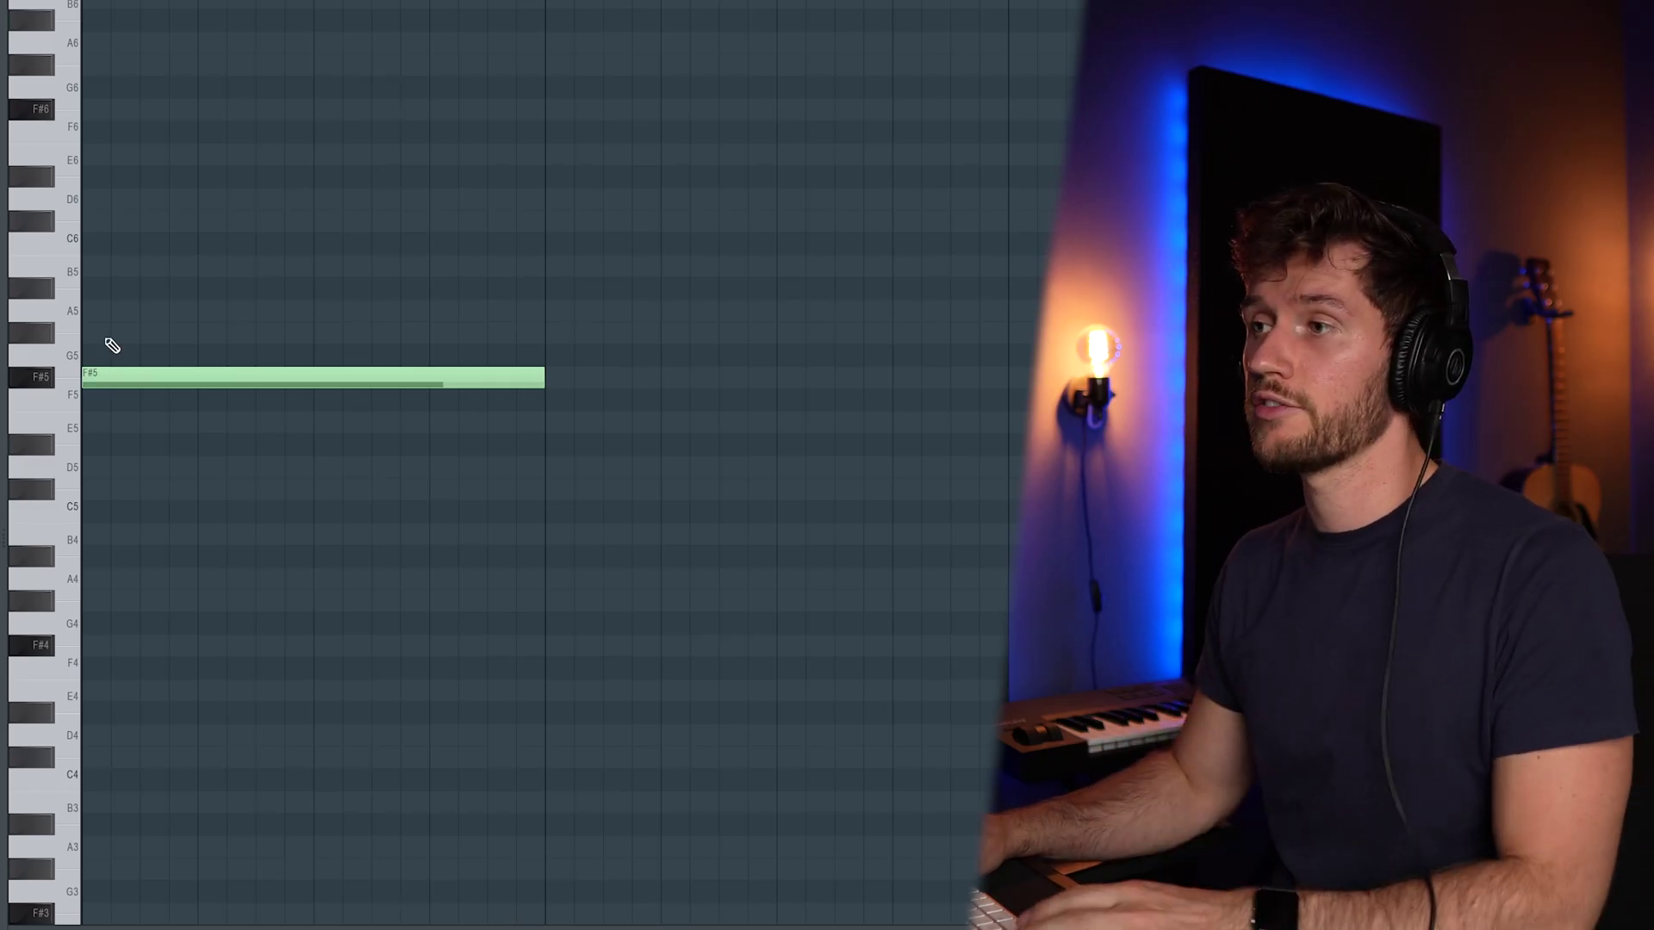
Build a one-bar chord of B4, D5, F#5, A5 and C#6 in bar 1 and play it
click(112, 316)
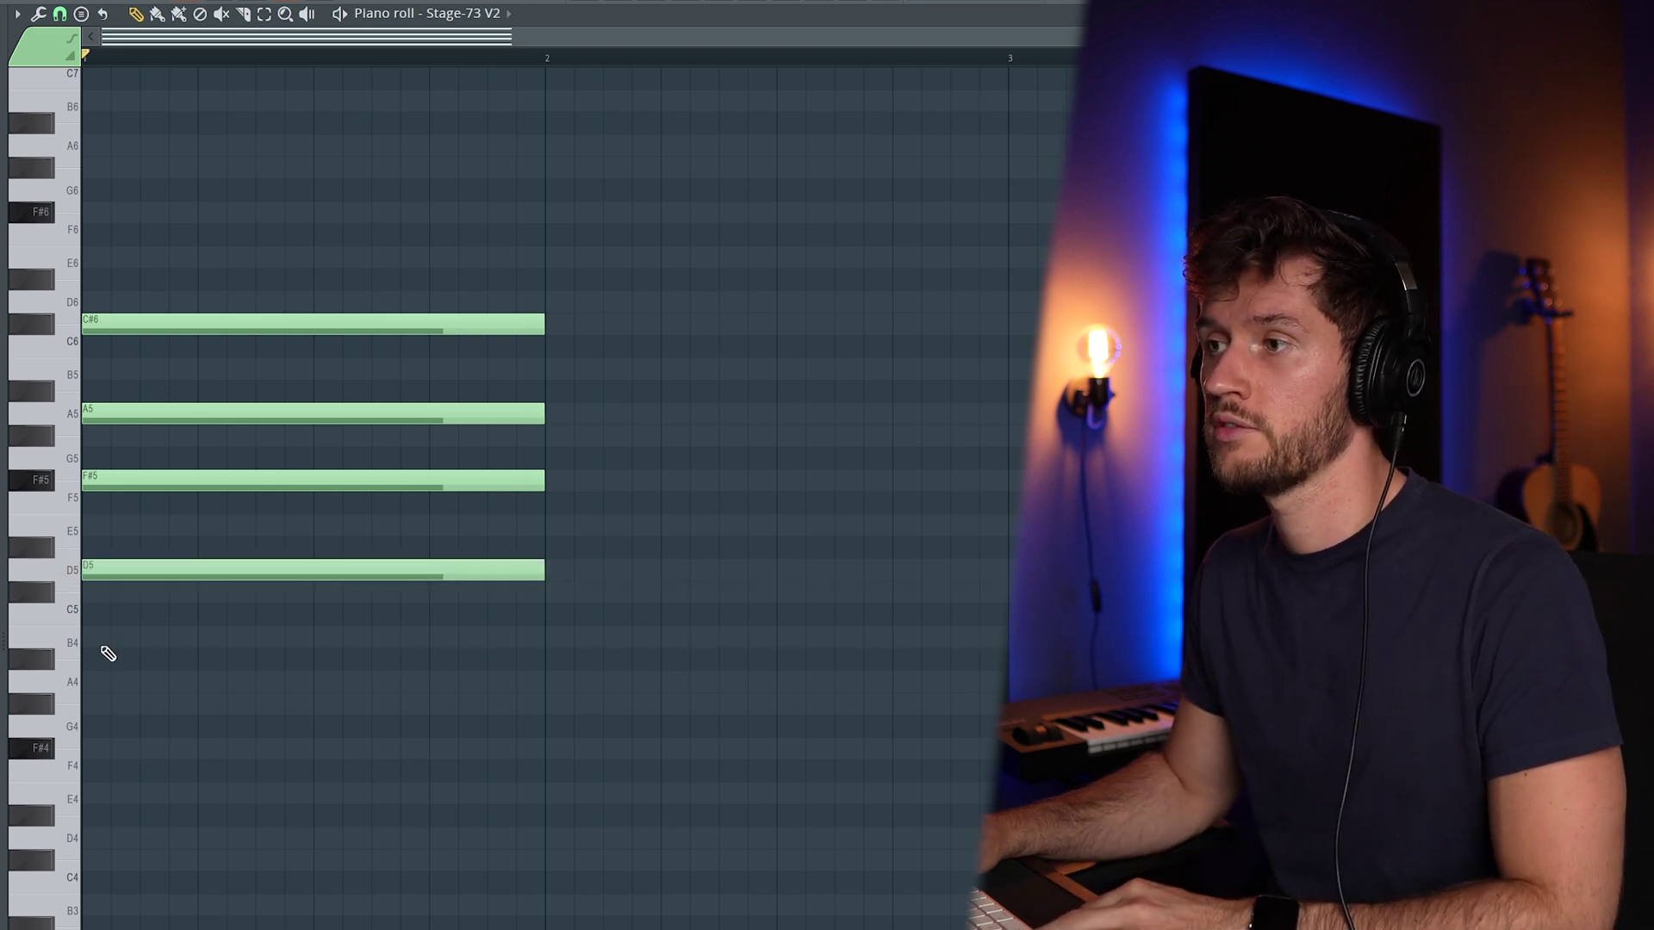
key(space)
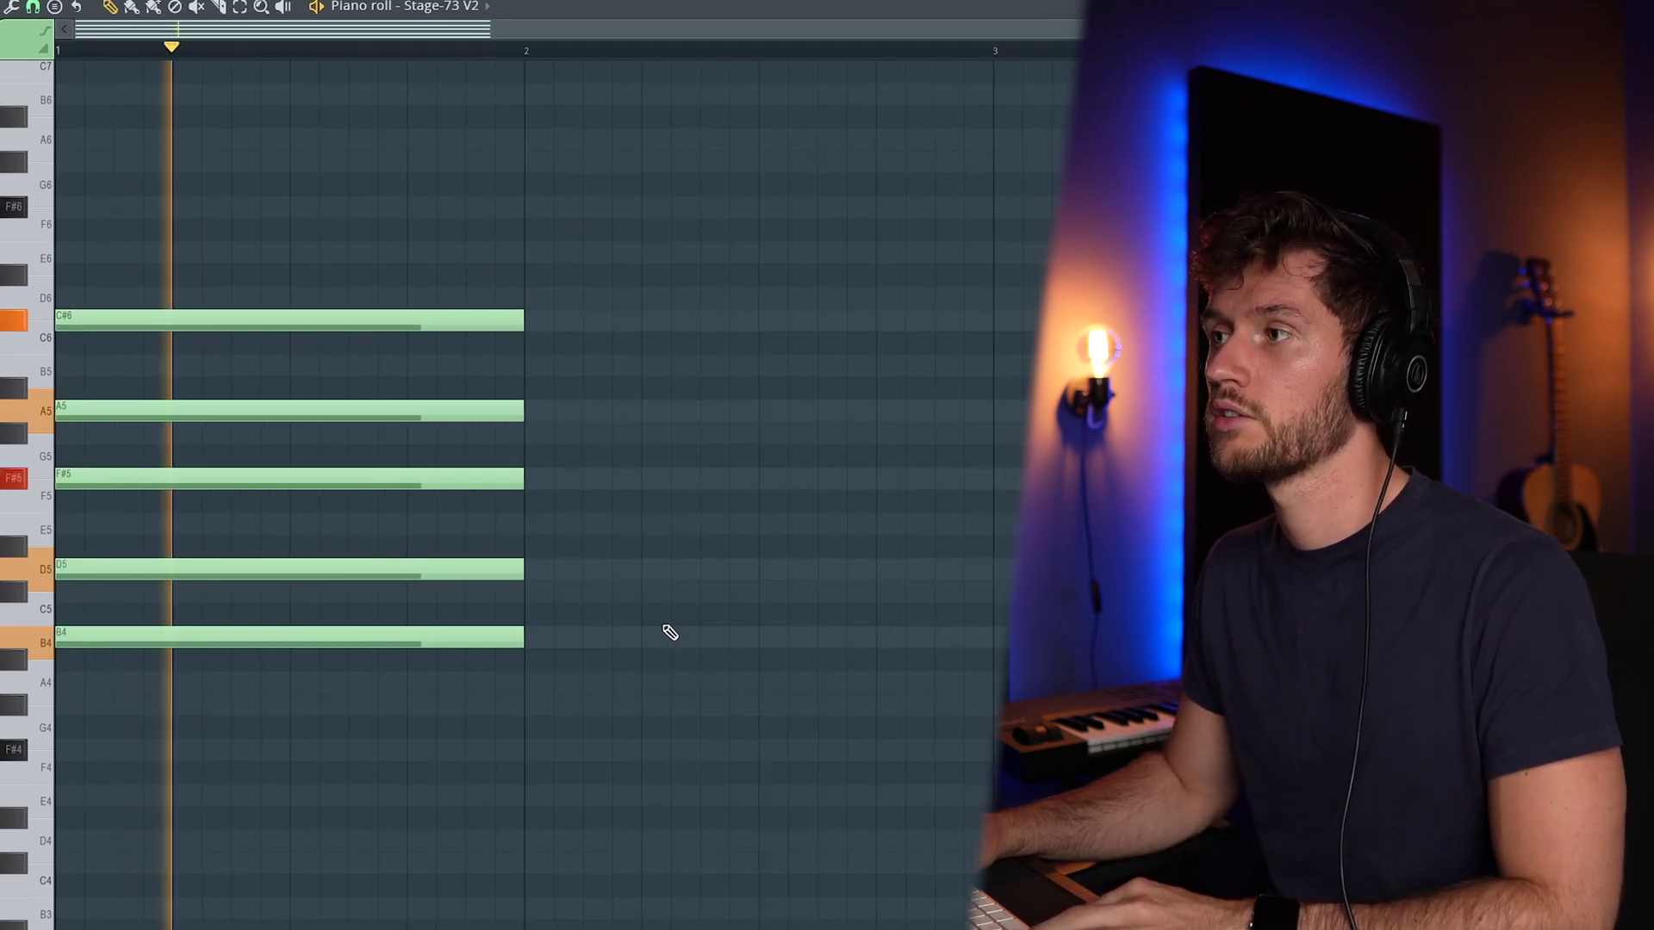
Duplicate the first chord into bar 2, rearrange it to D4, E5, A5, C#6 and E6, and play it
drag(432, 136, 417, 551)
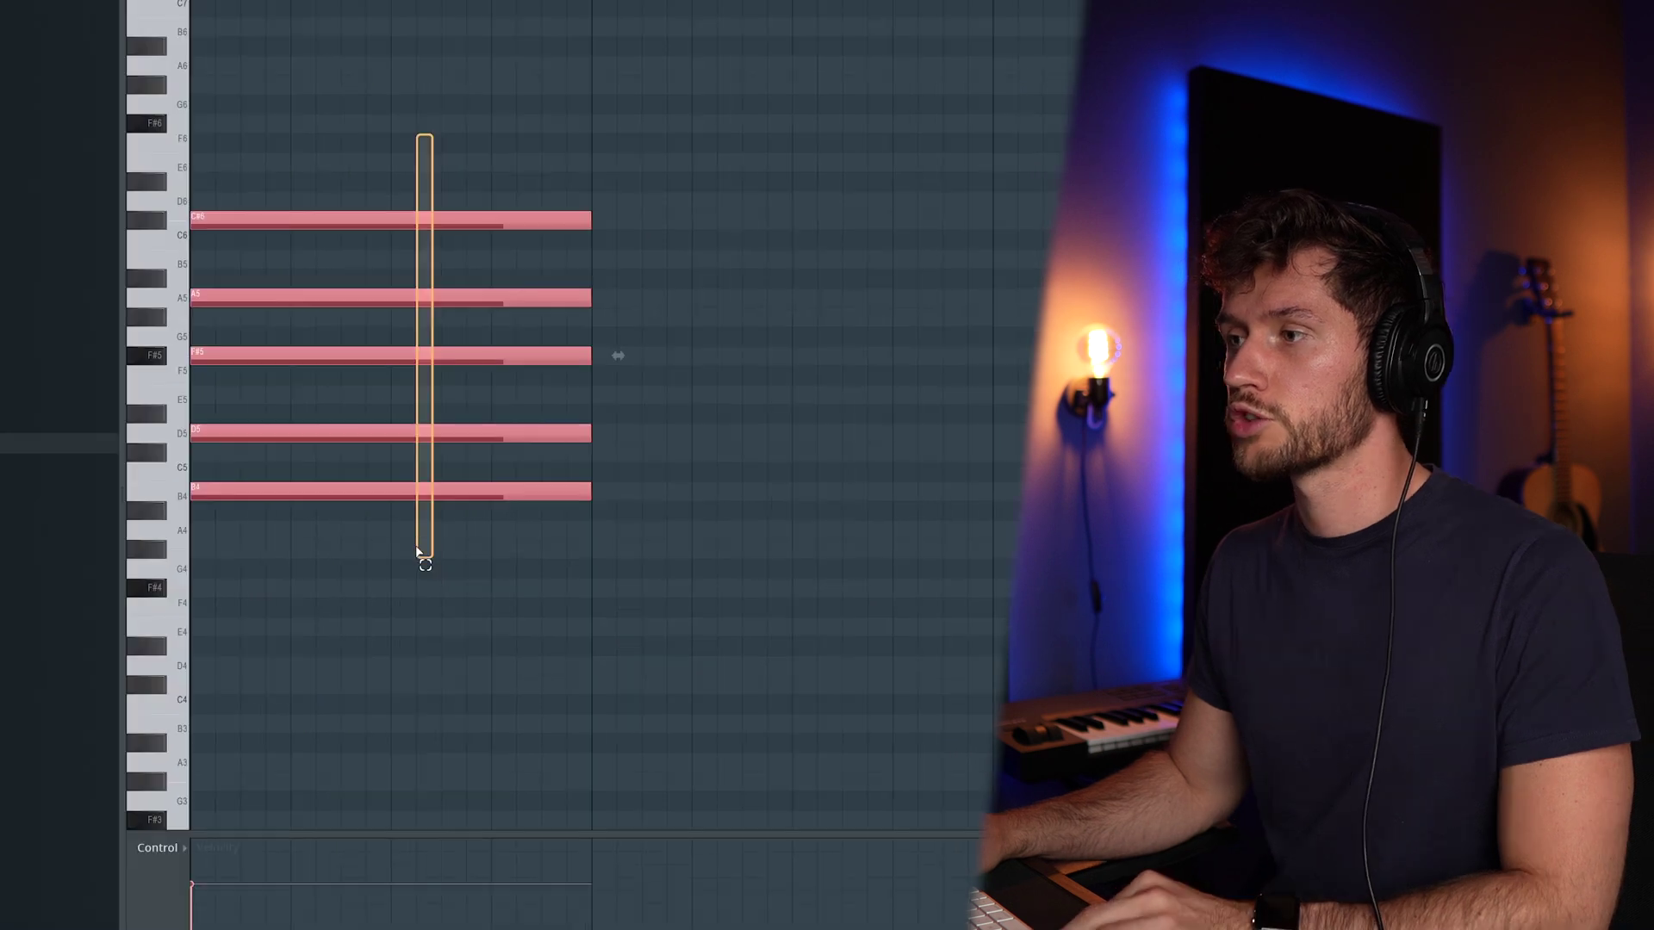
key(ctrl+b)
drag(675, 492, 690, 622)
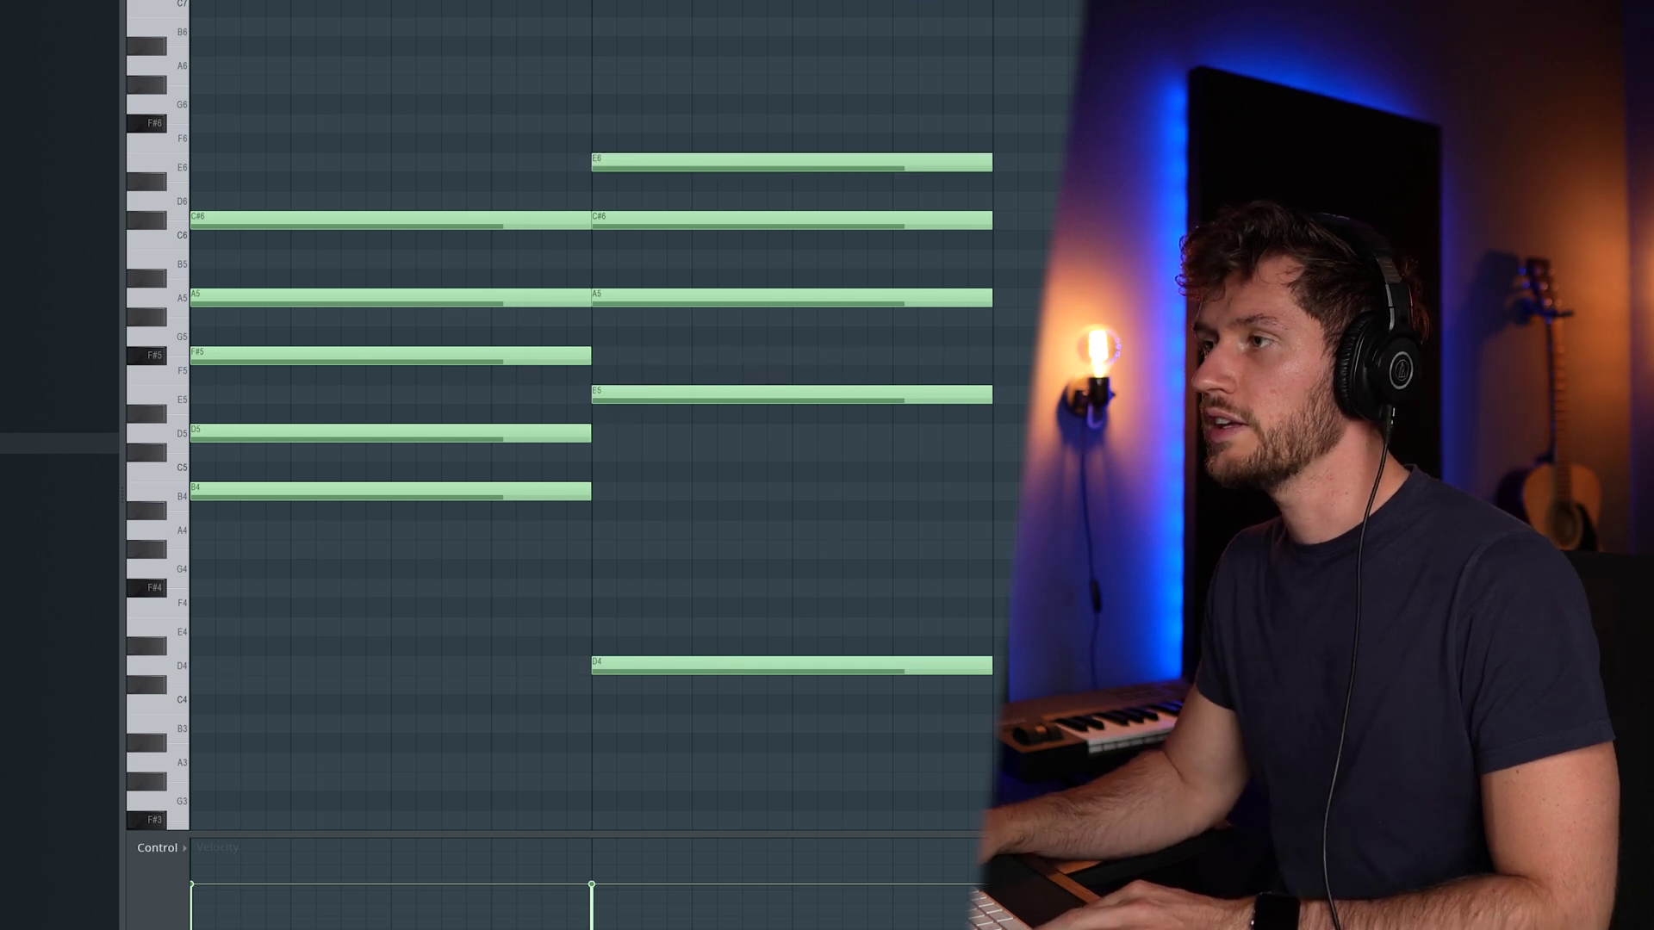
key(space)
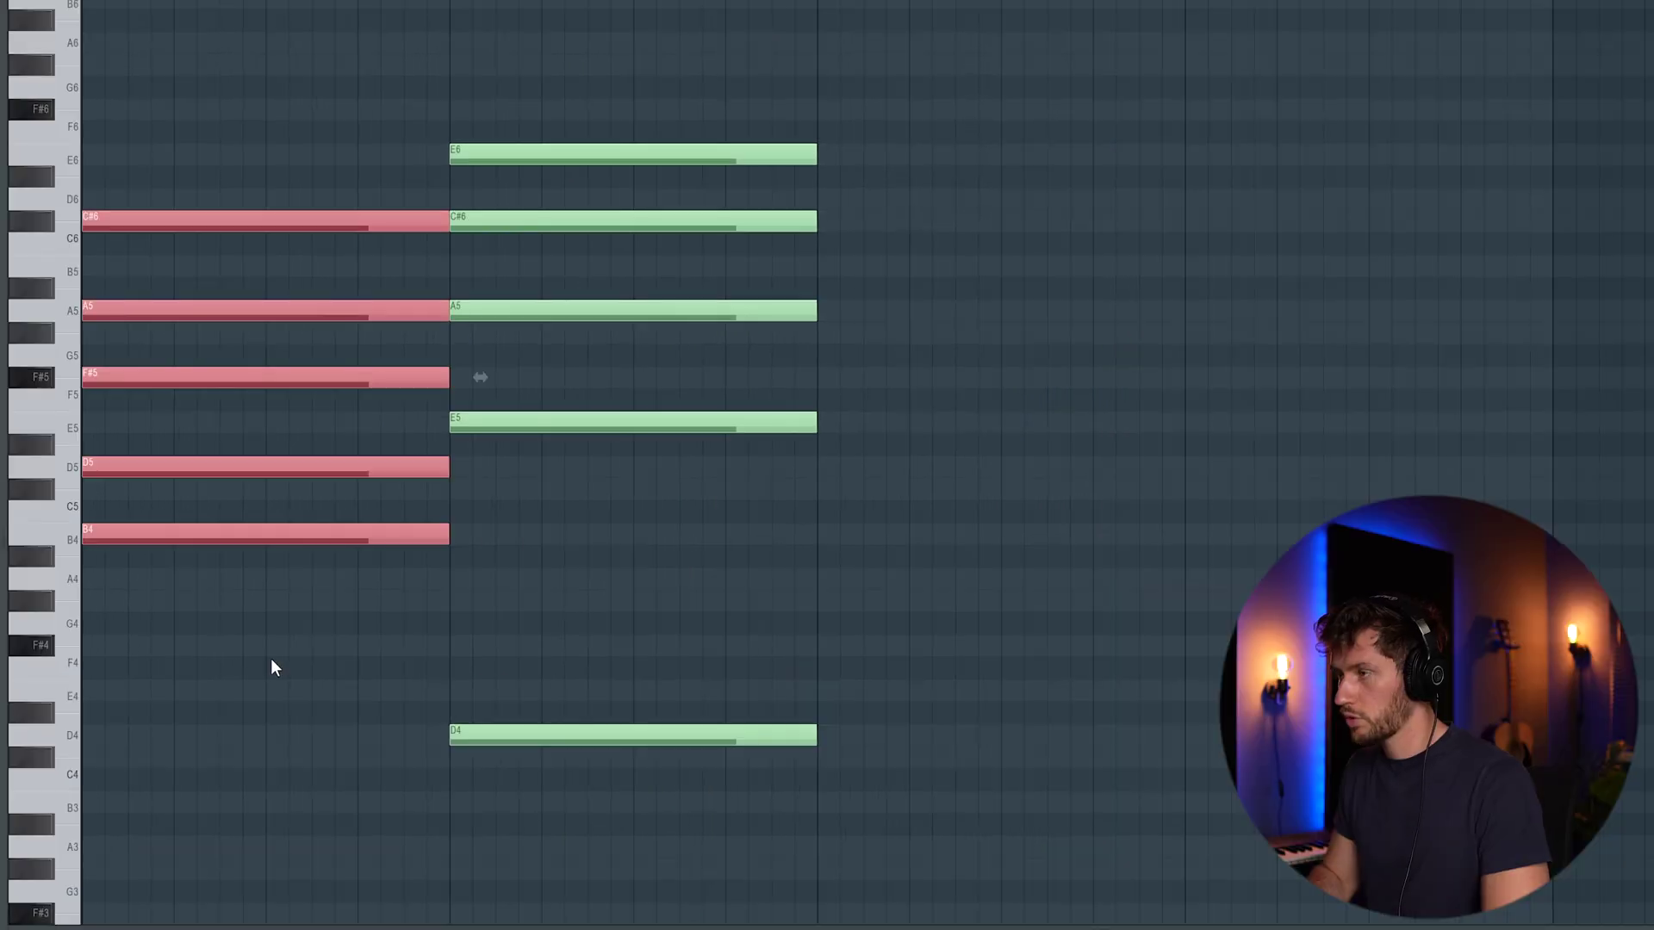
Add a third chord in bar 3 from a copy, using F#4, C#5, E5, A5 and C#6, and play it
key(ctrl+b)
drag(494, 532, 854, 532)
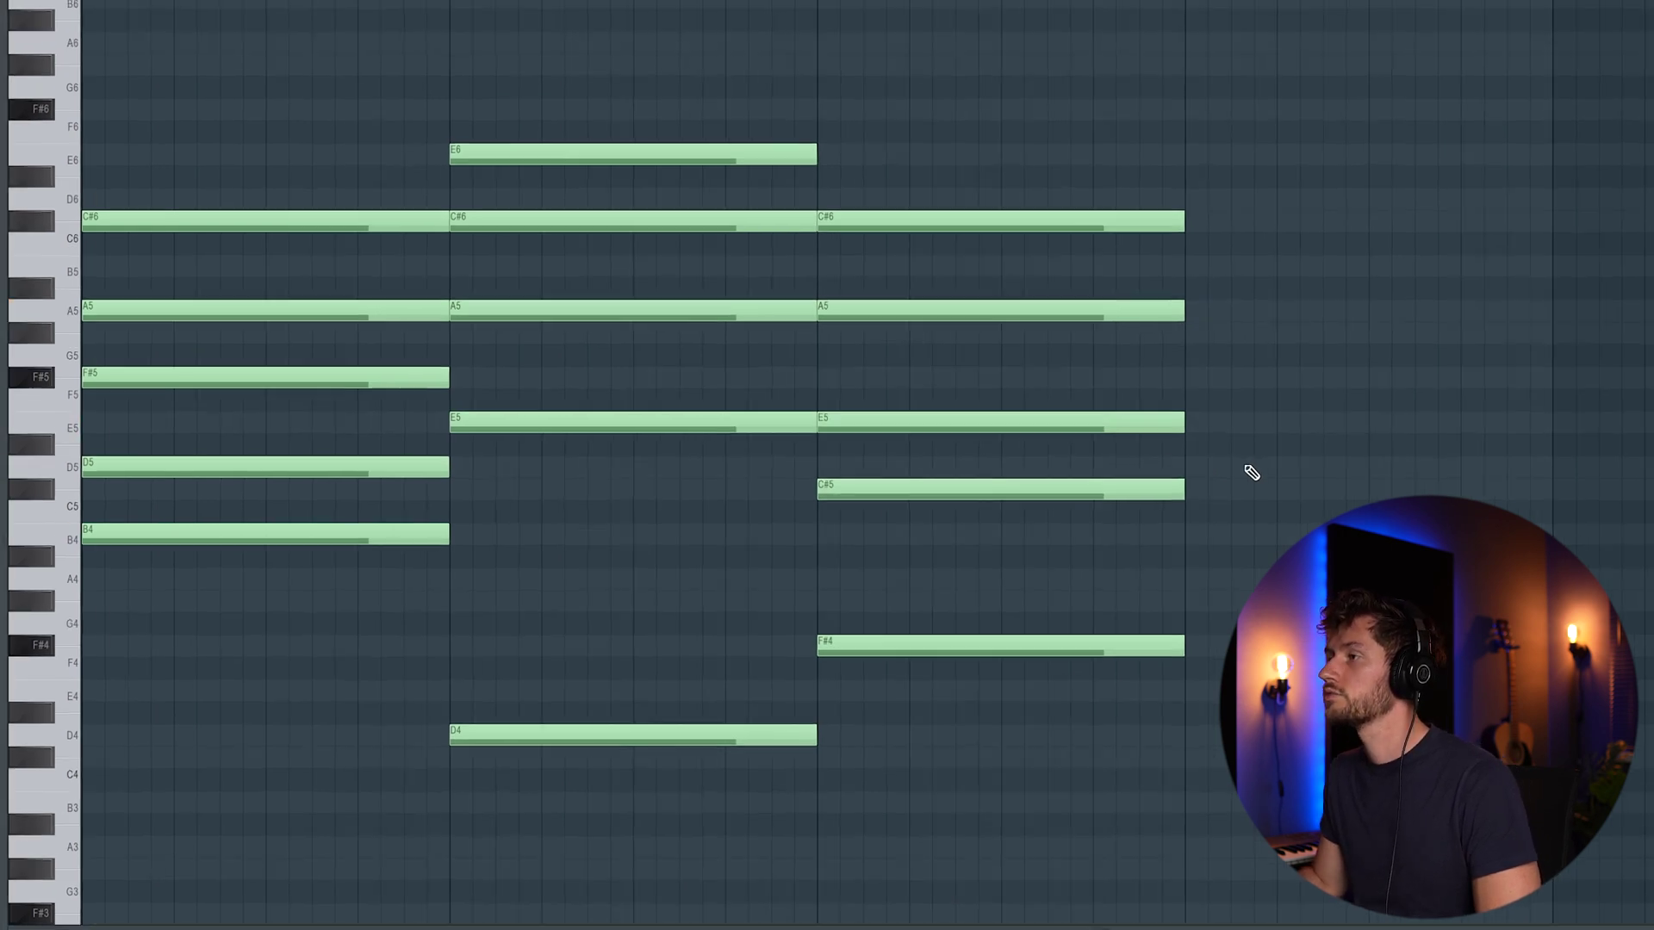
key(space)
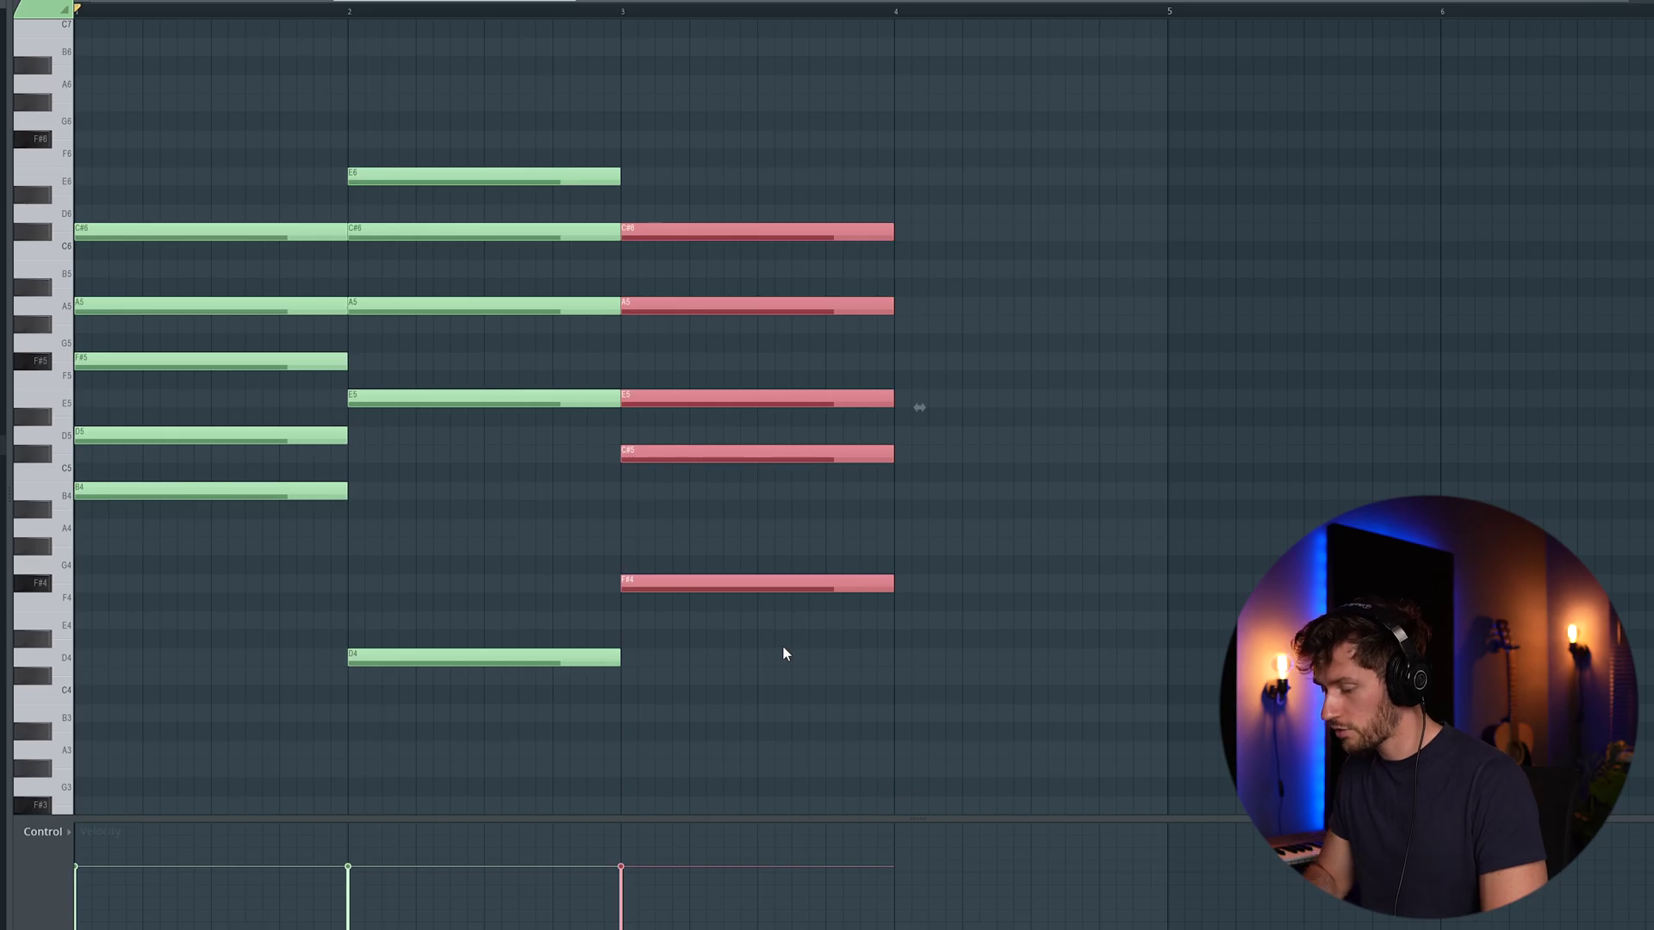
Add a fourth chord in bar 4 from a copy, using E4, C#5, G#5, B5 and C#6
key(ctrl+b)
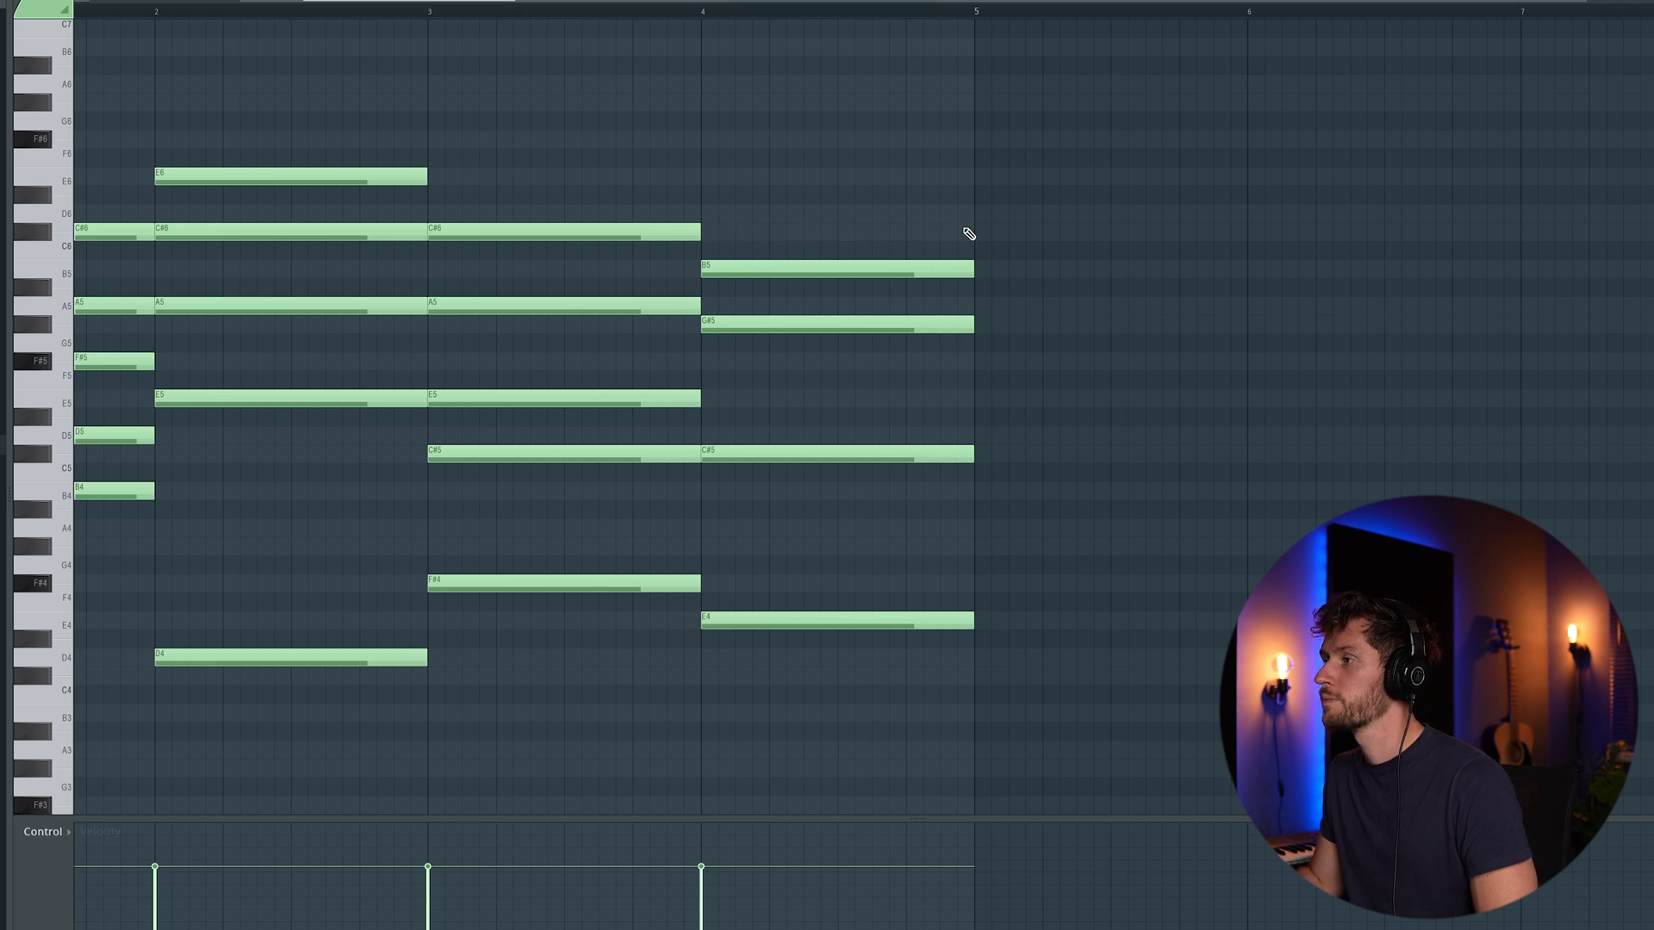
click(706, 234)
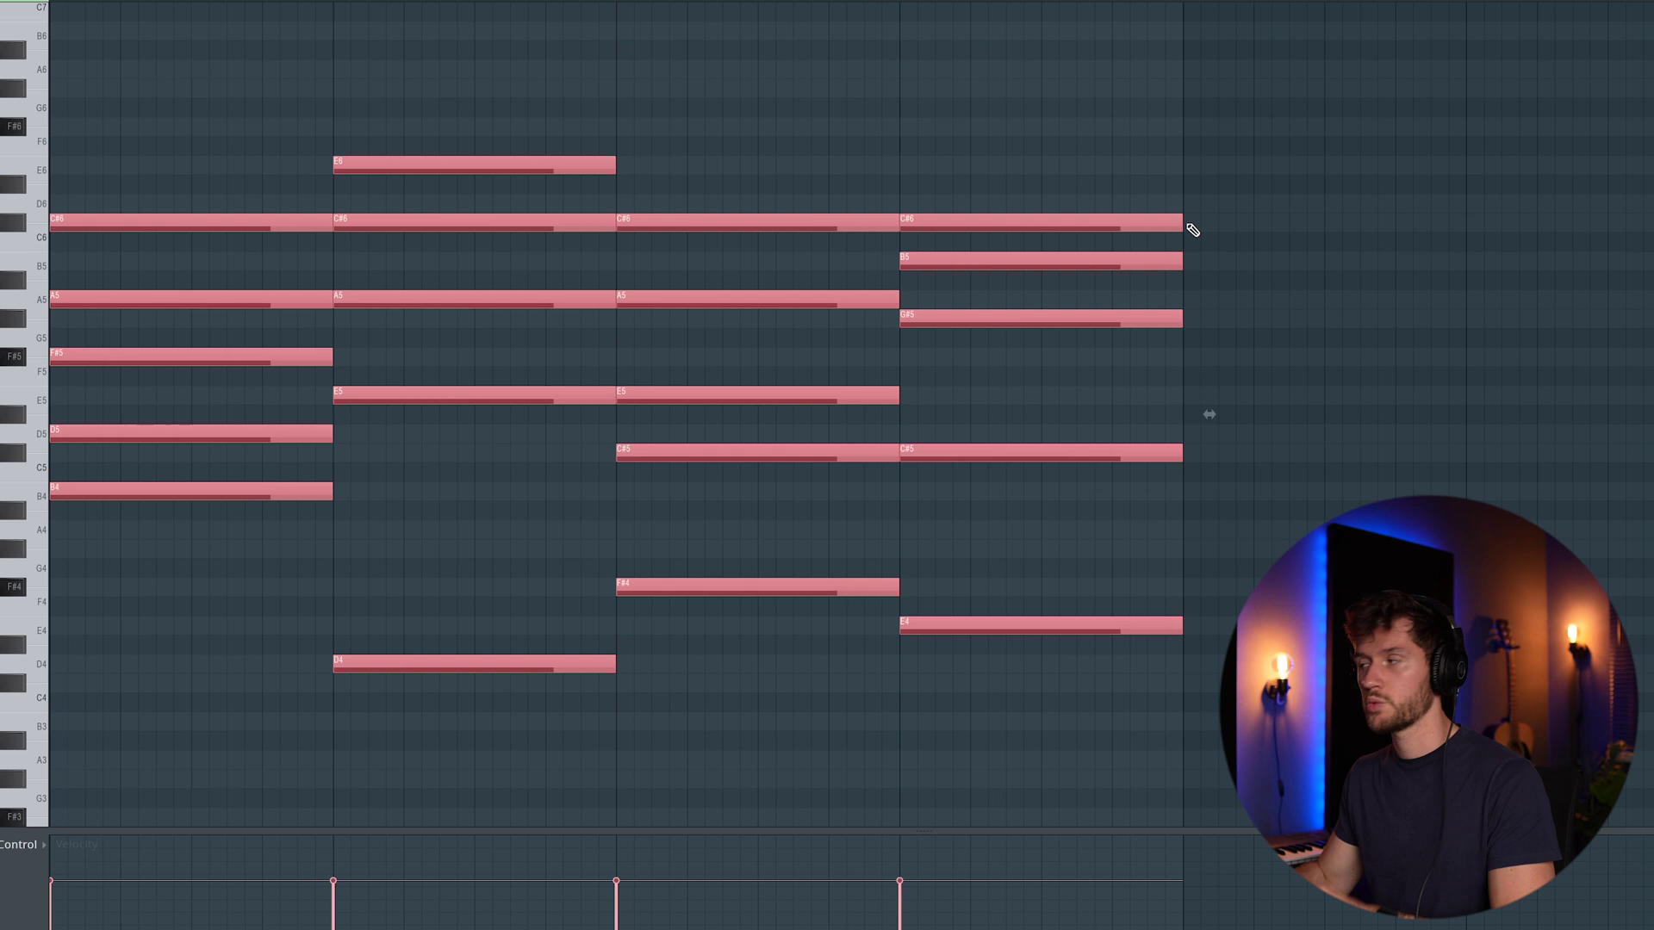
Split each chord into a six-step hit and a repeat filling the bar, extend the progression to eight bars, and play it
drag(1180, 222, 997, 218)
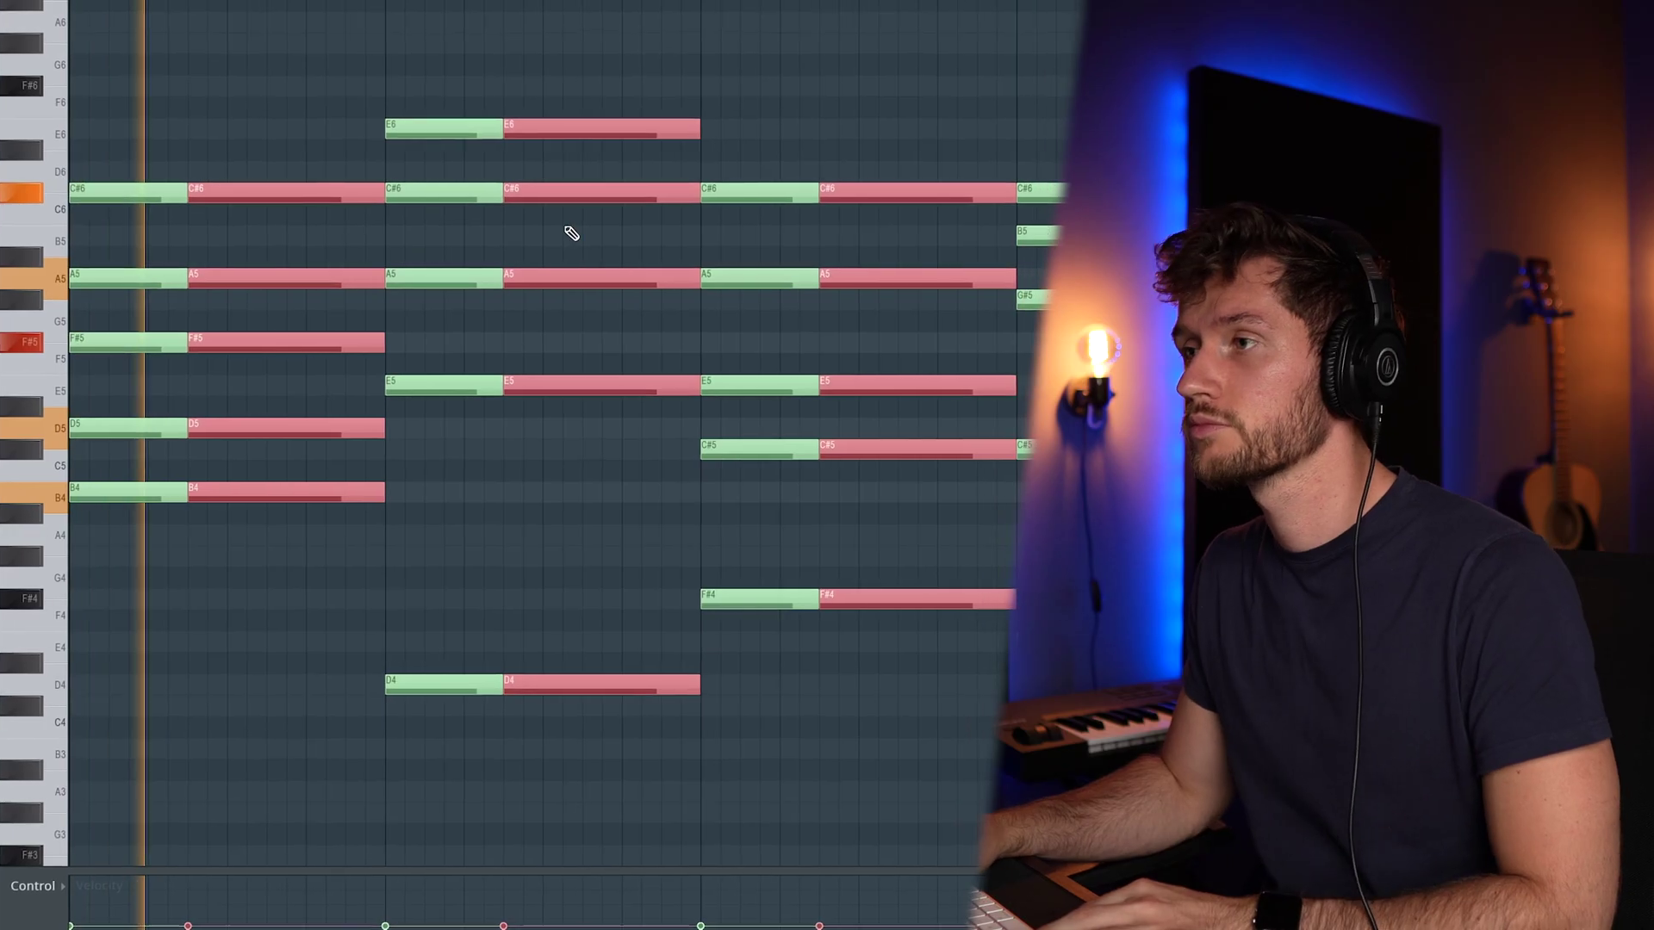
ctrl+click(946, 79)
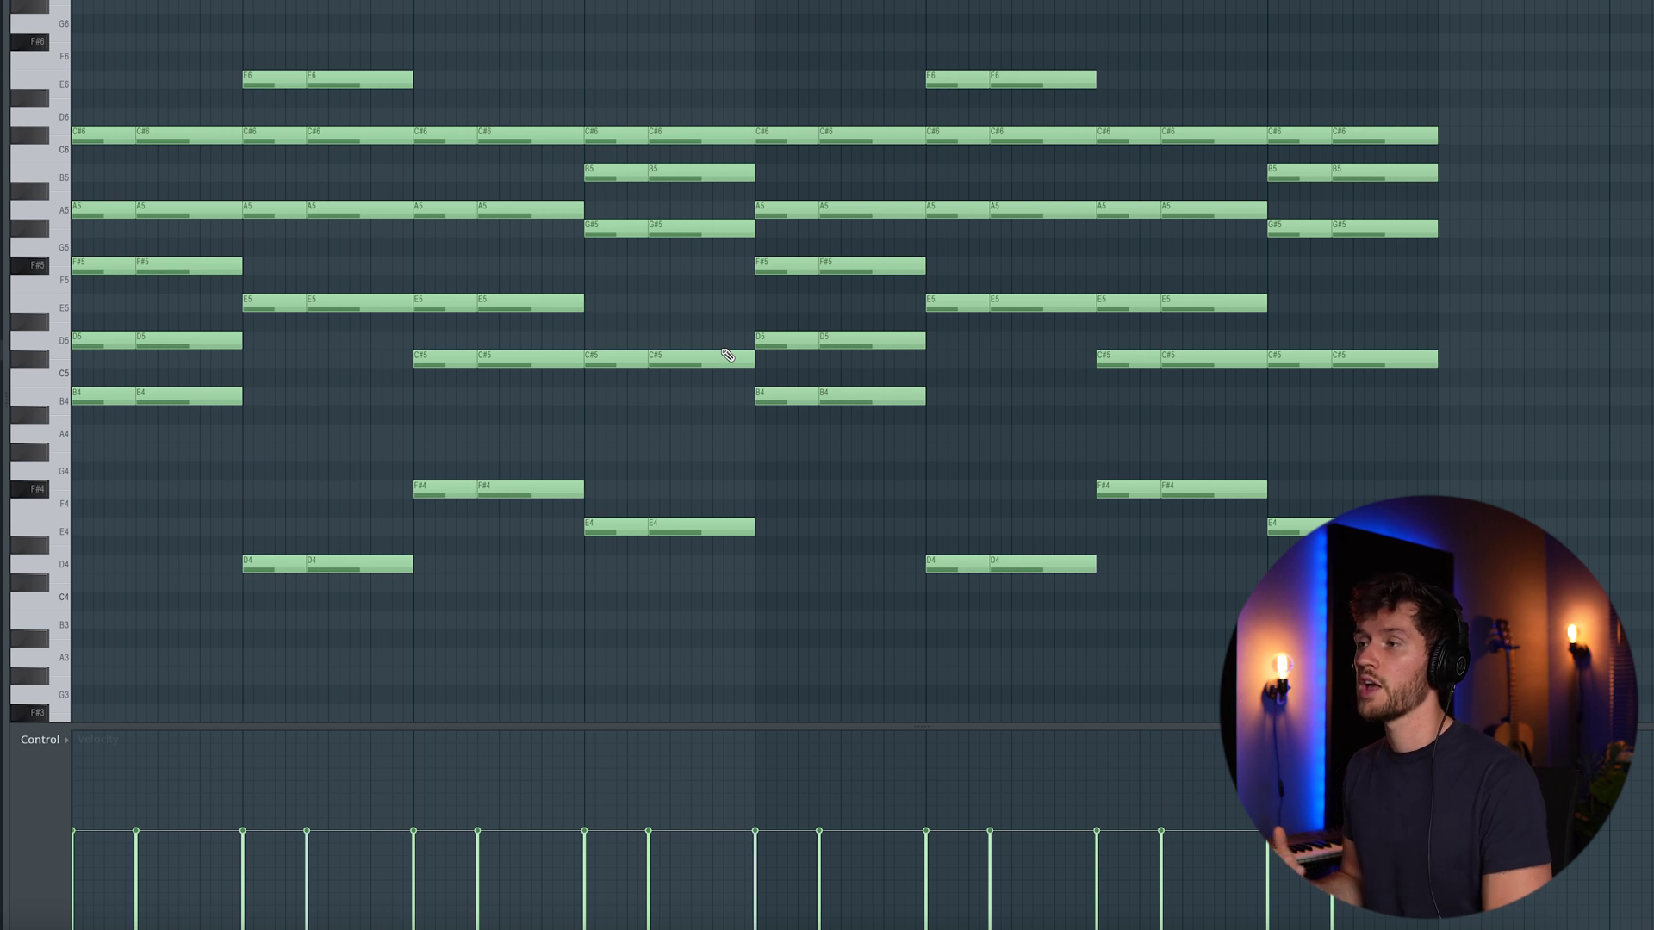
key(space)
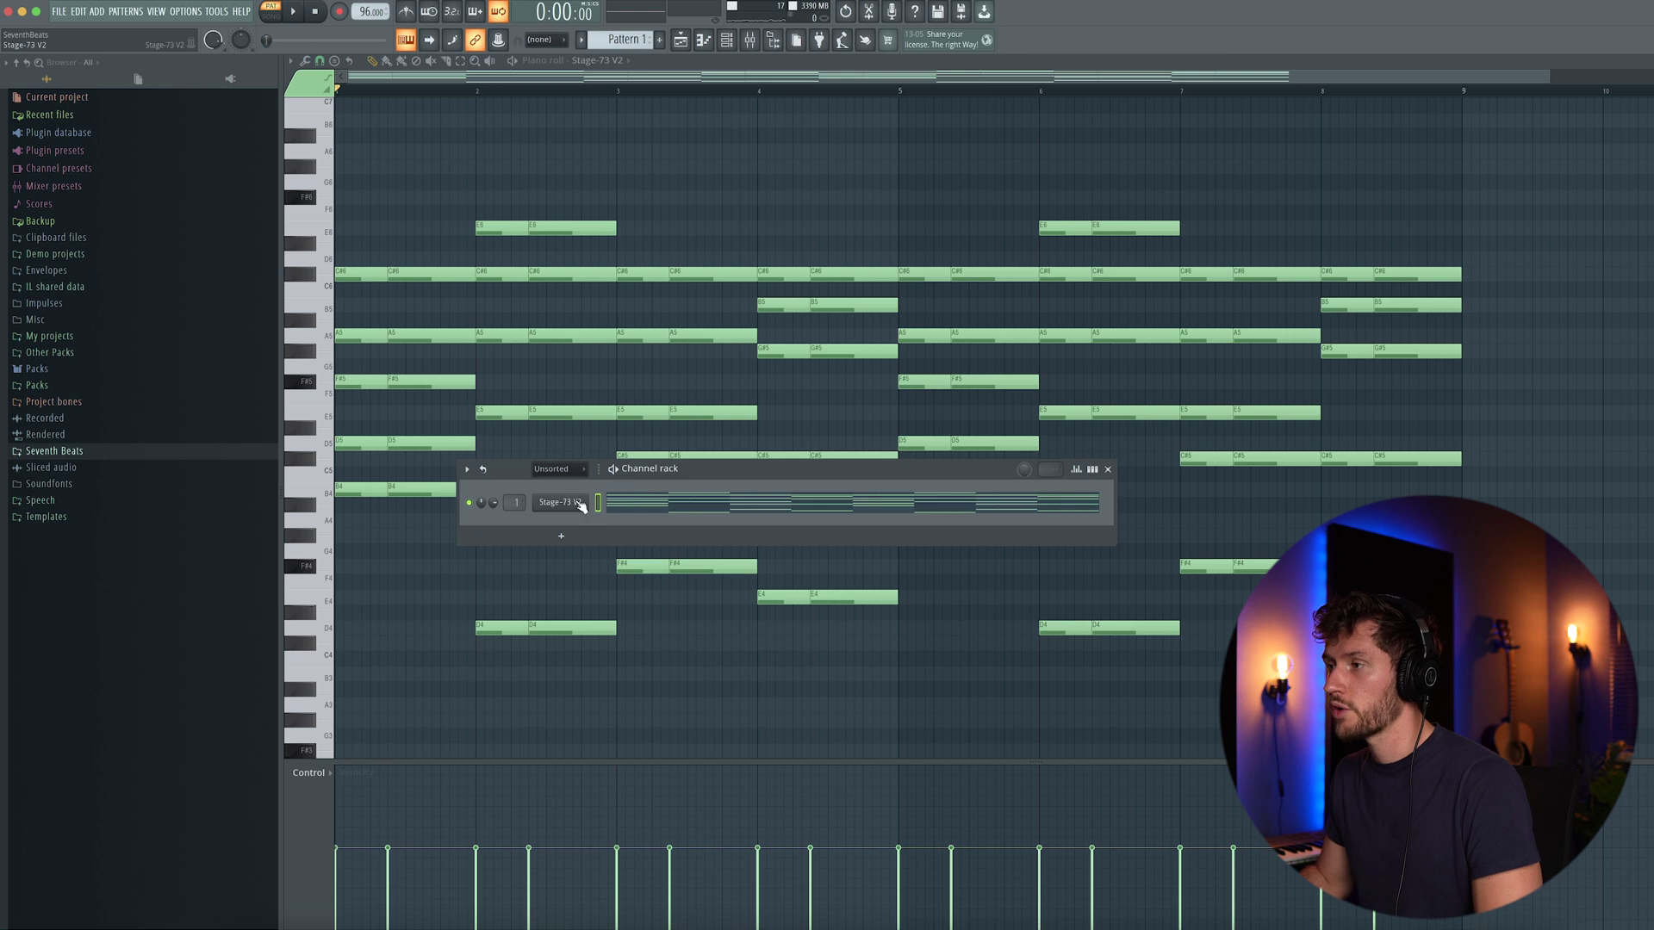
Add an Analog Lab V channel and route the selected channels starting from mixer track 10
mouse_move(632, 601)
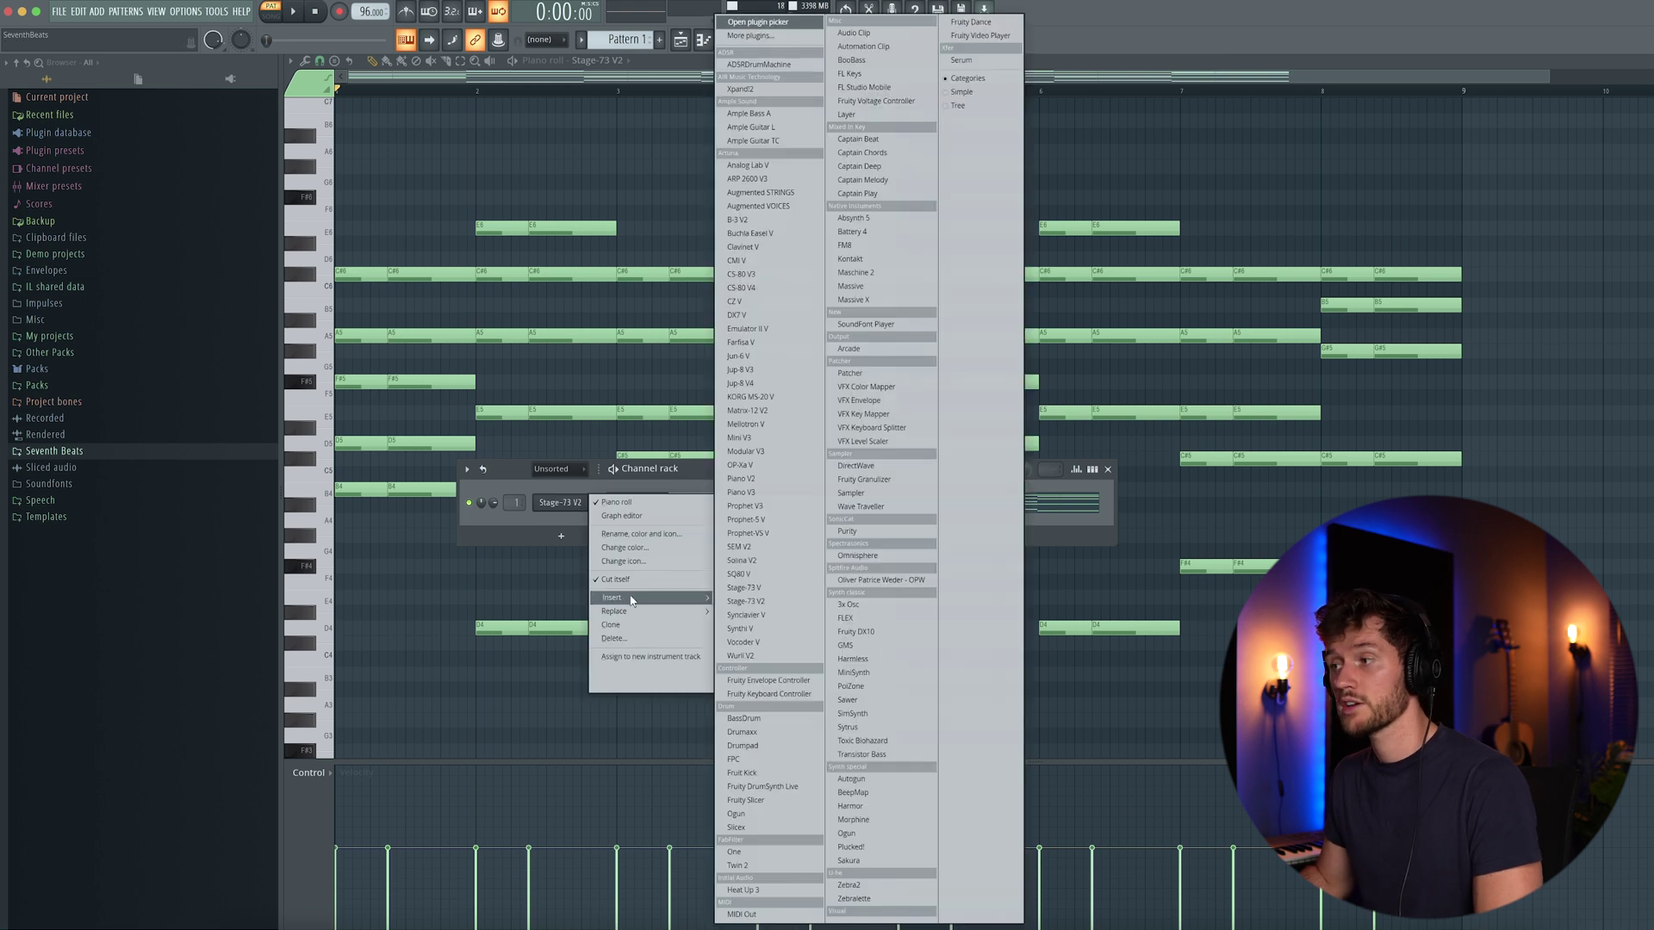
click(776, 171)
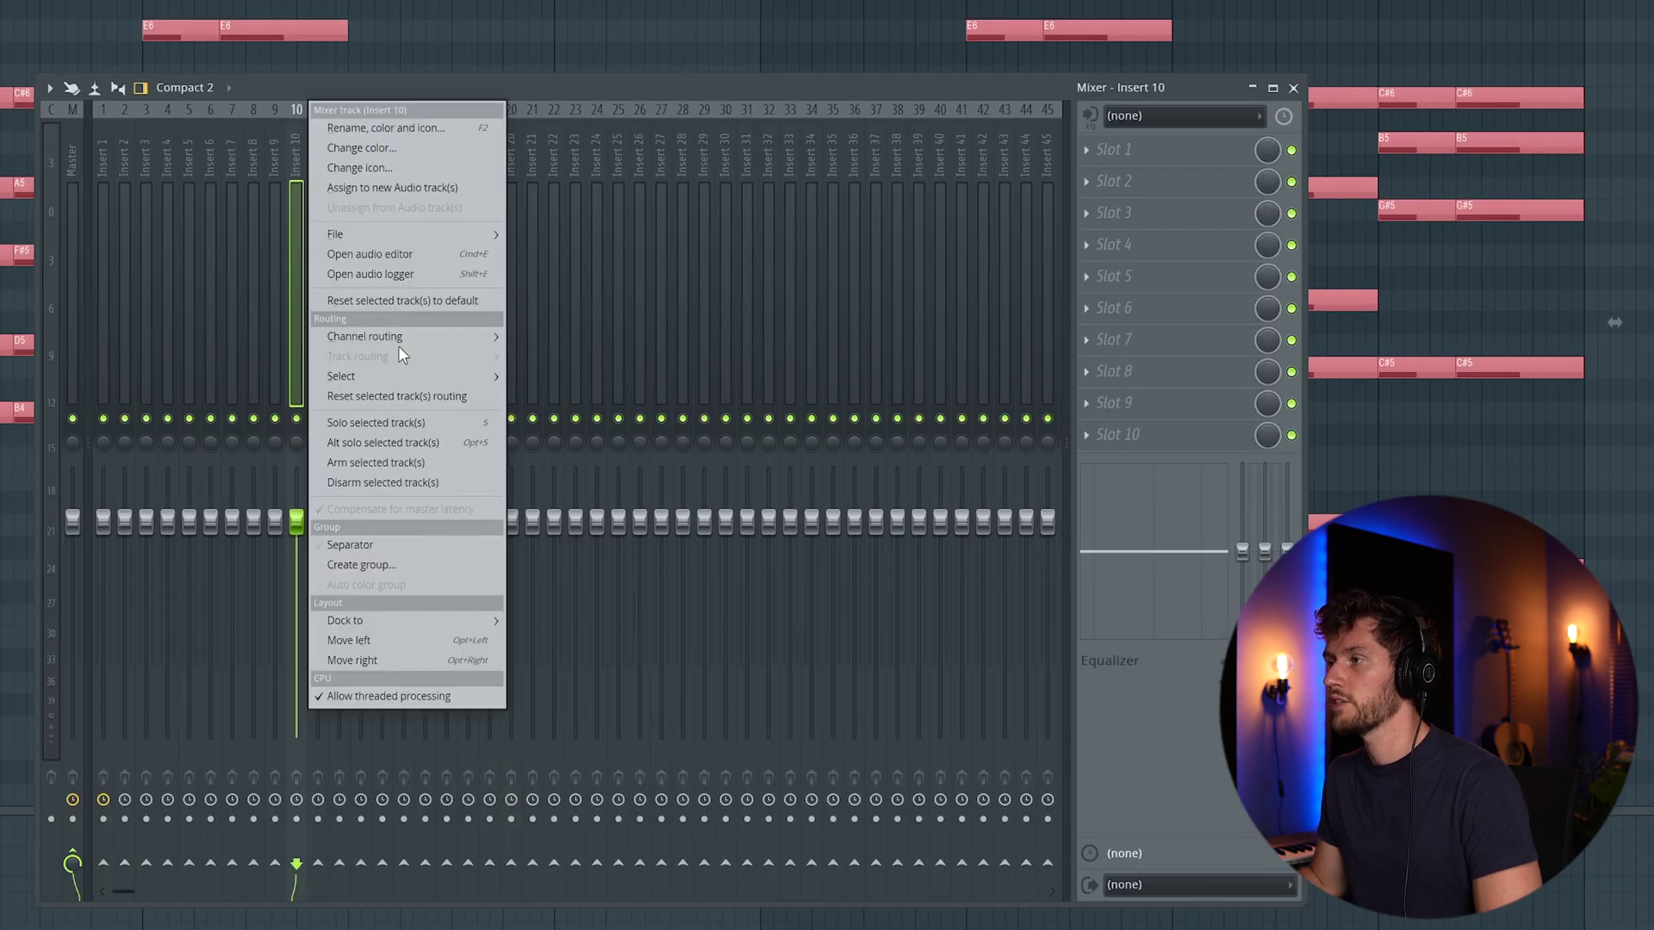
mouse_move(398, 341)
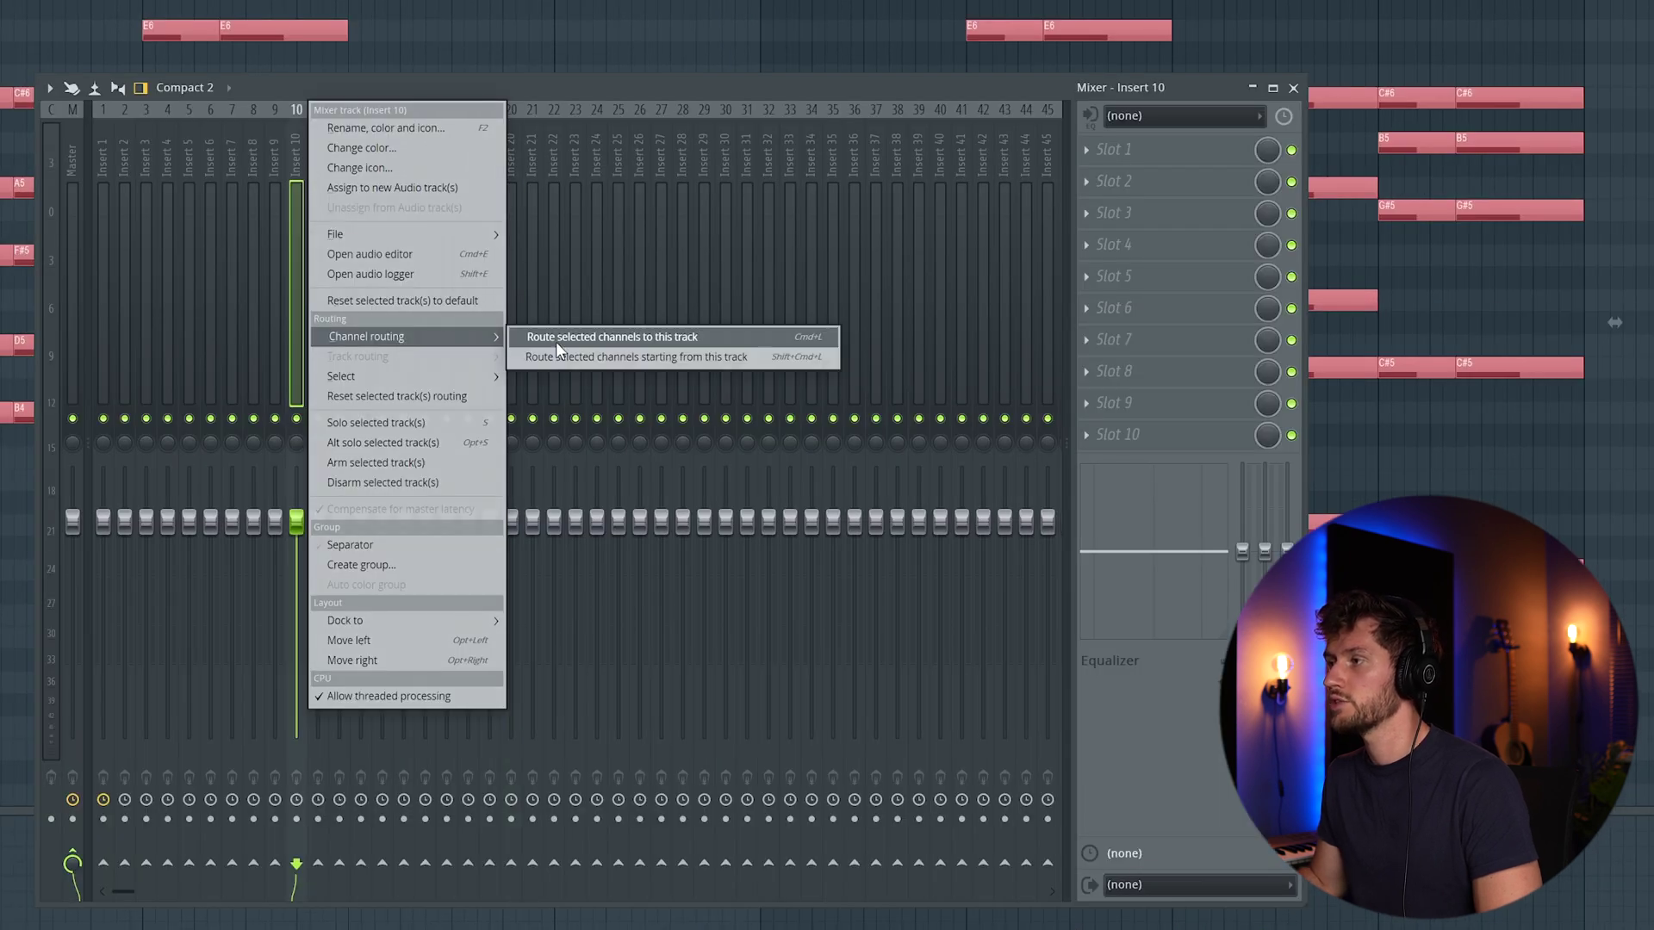
click(556, 341)
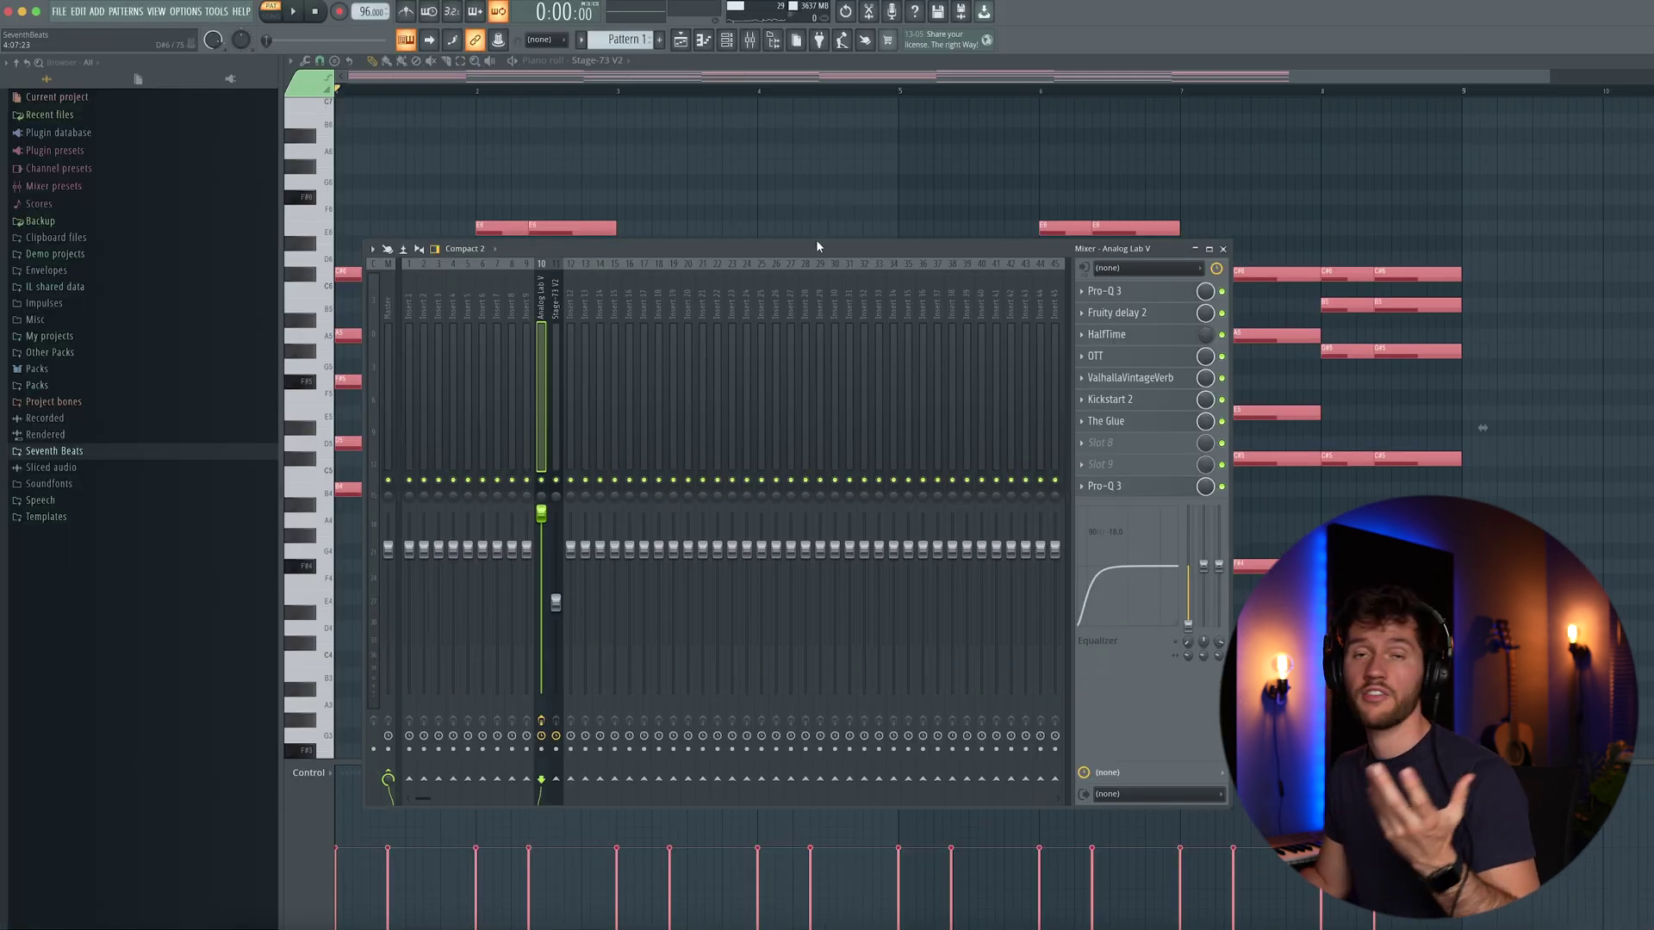
Play the layered chords and examine the OTT settings on the Analog Lab V mixer track
key(F9)
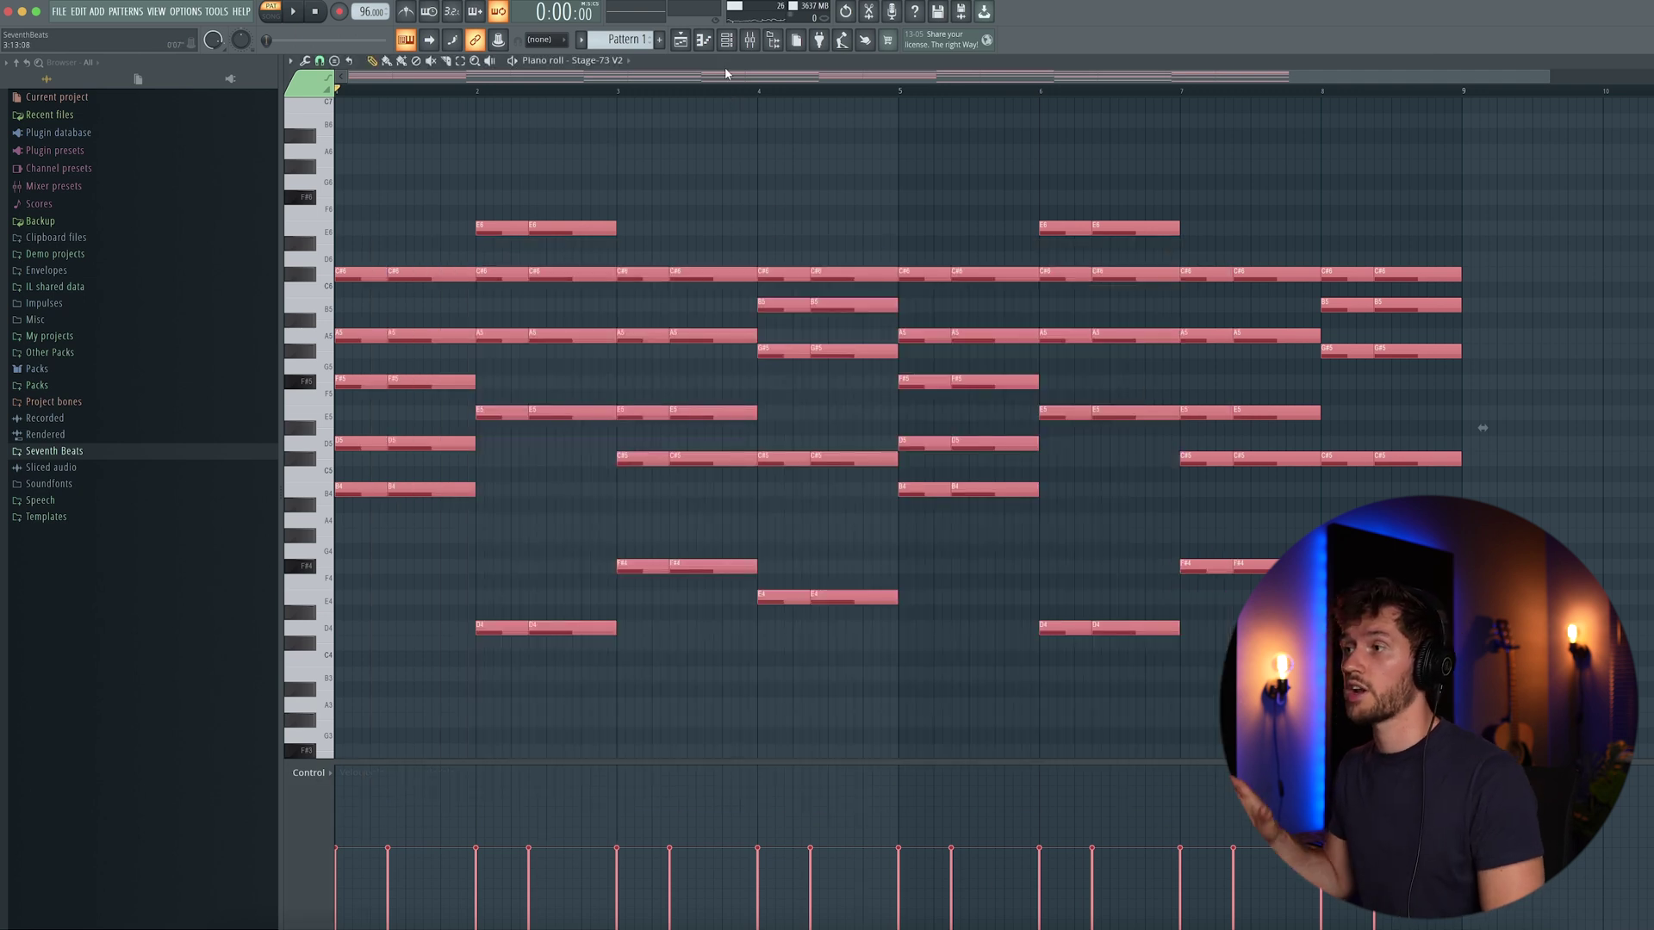
key(space)
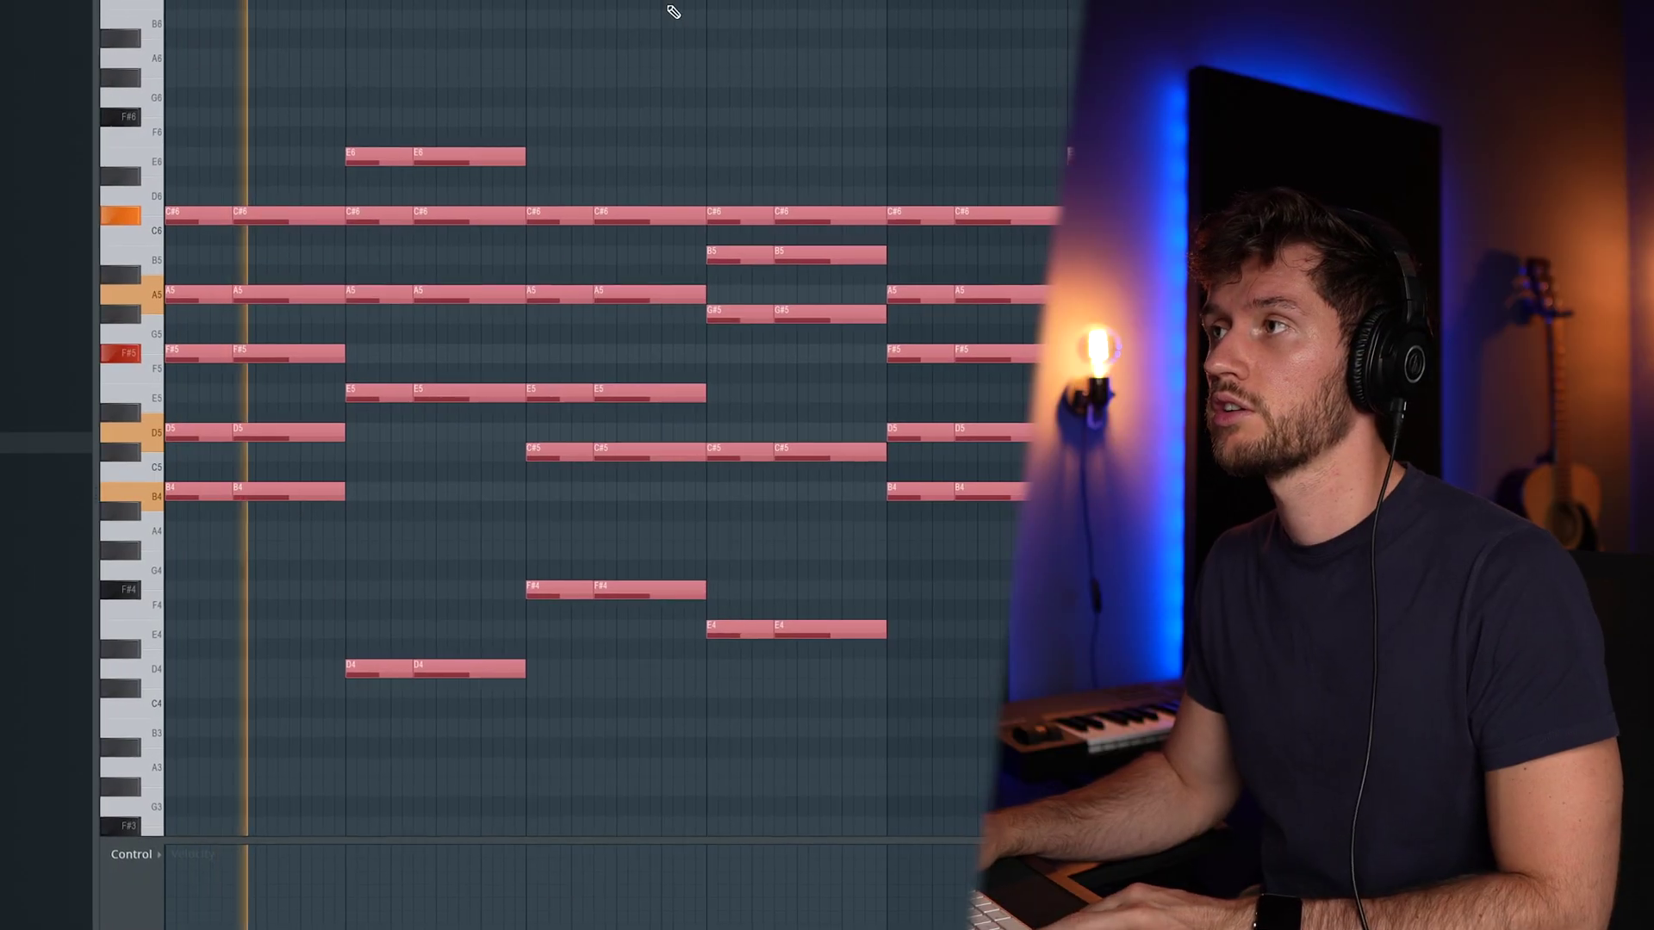
key(F6)
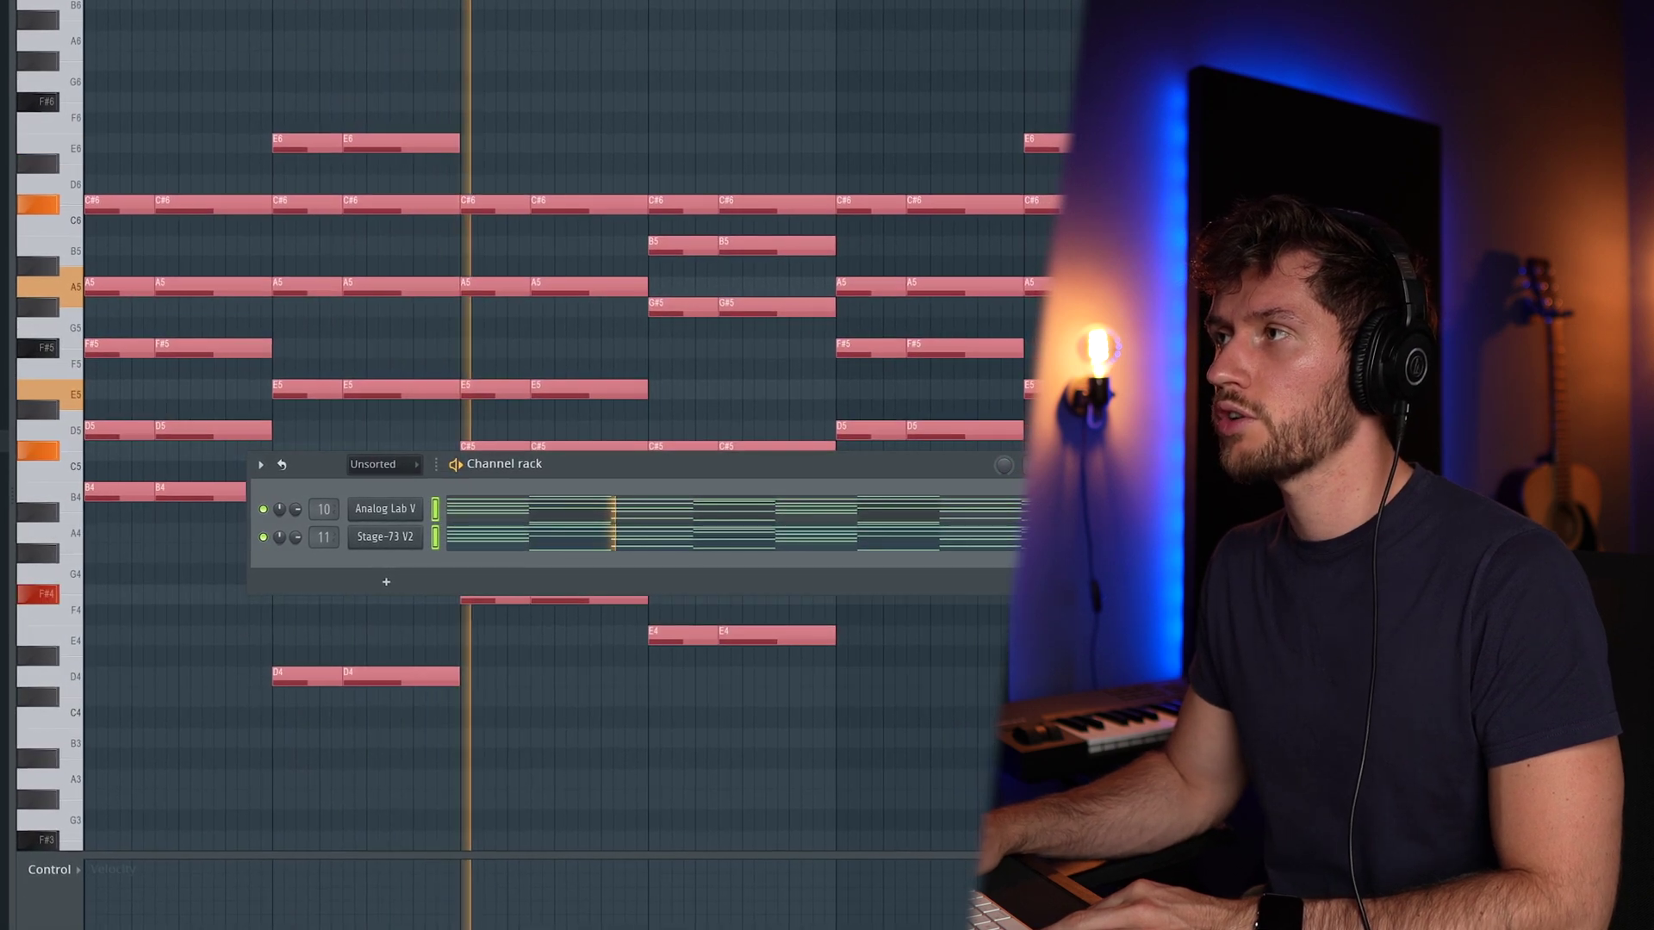
key(F9)
click(1128, 226)
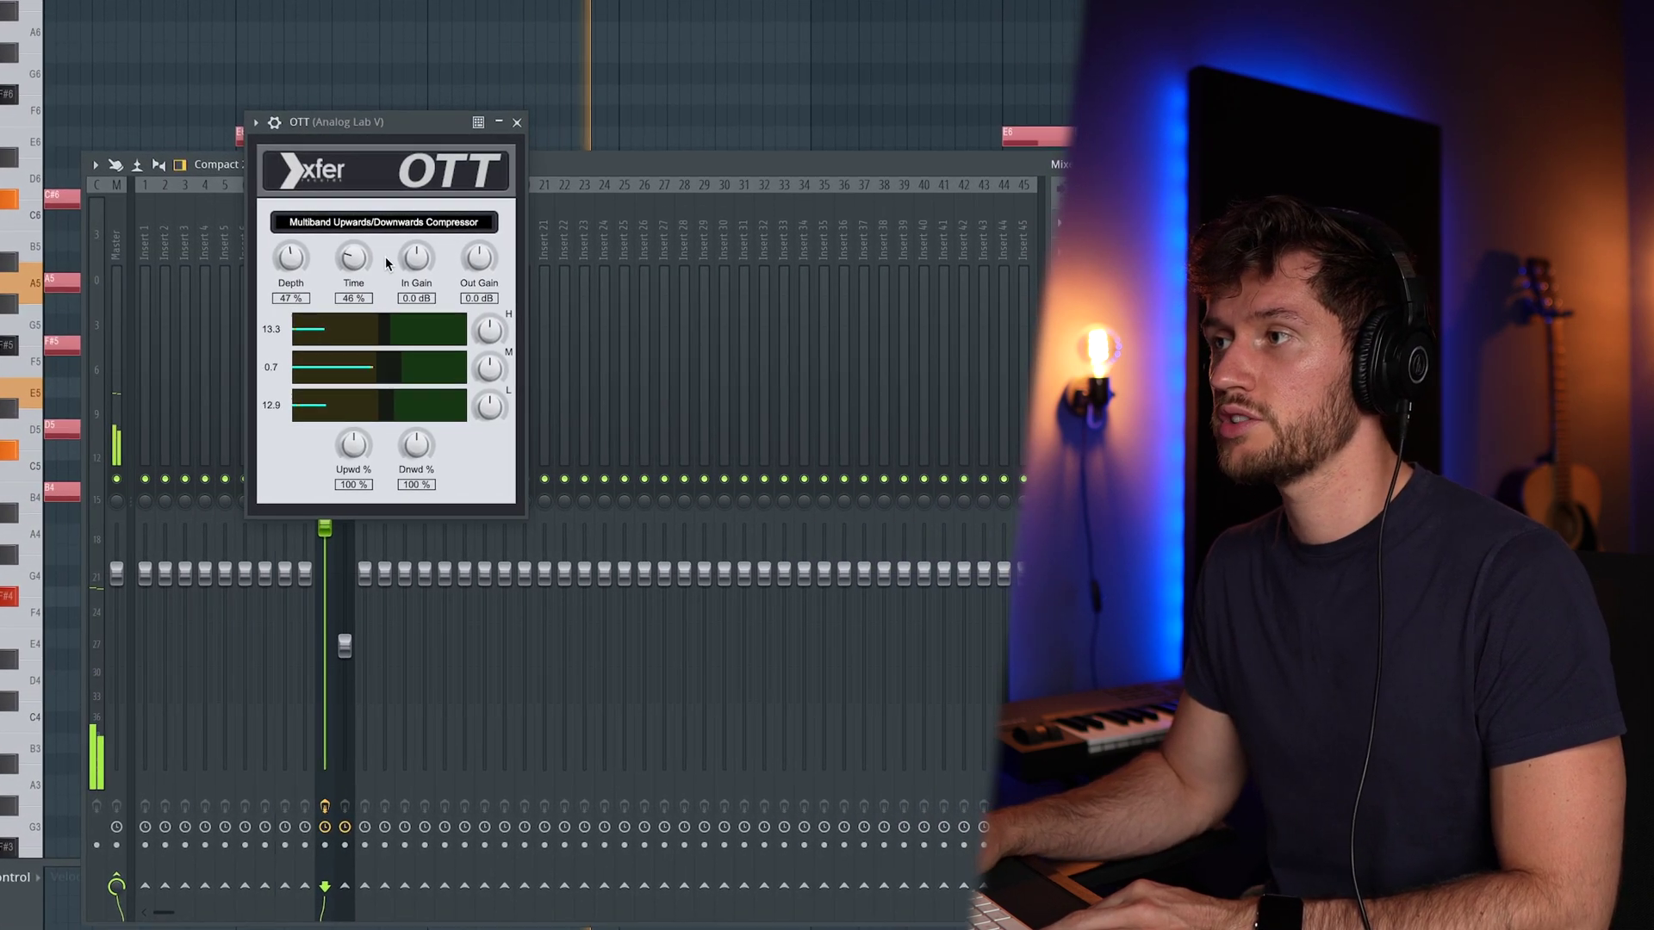
click(508, 120)
key(space)
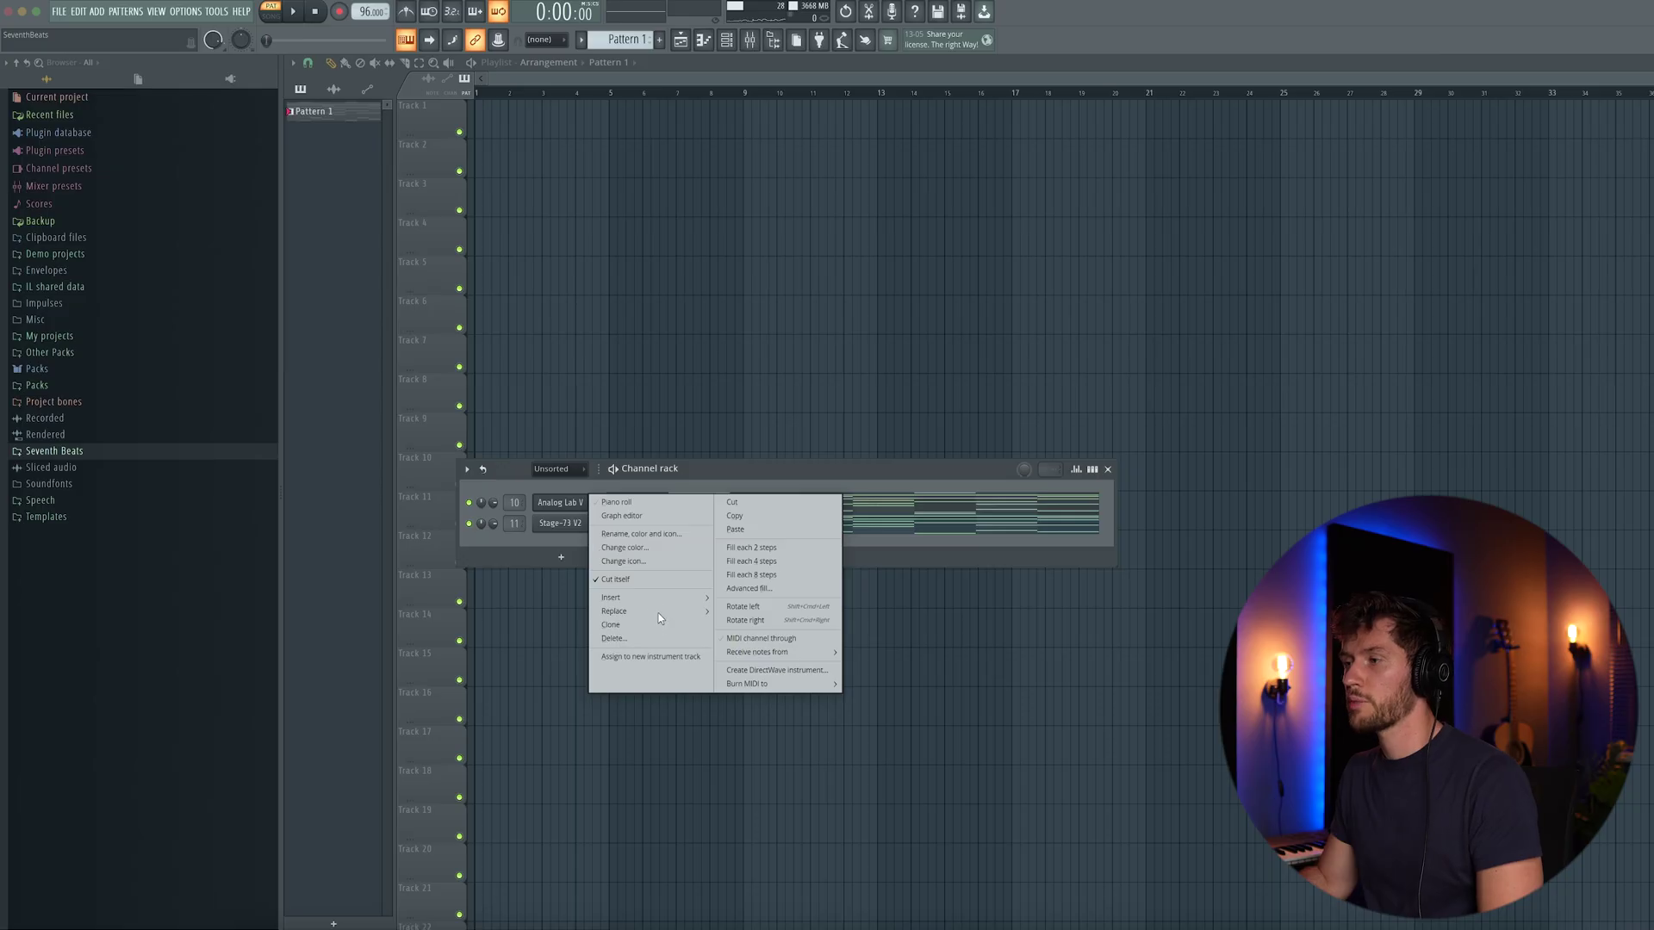
Insert a Heat Up 3 channel with the Infused preset from the Plucks category
mouse_move(648, 597)
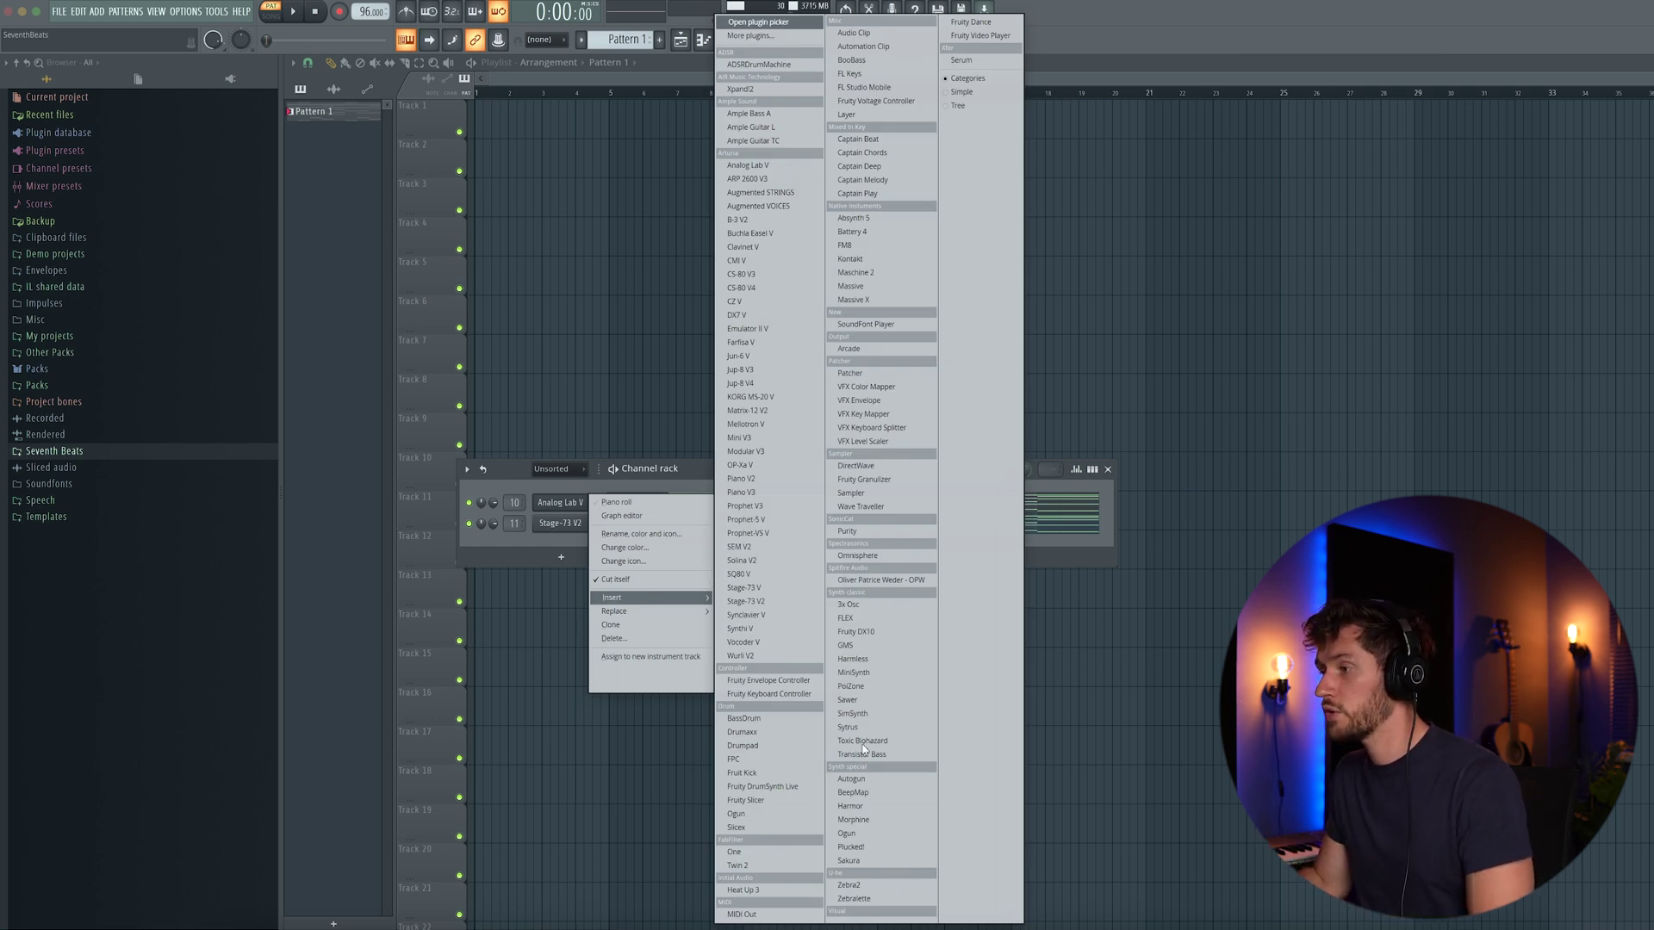
click(756, 892)
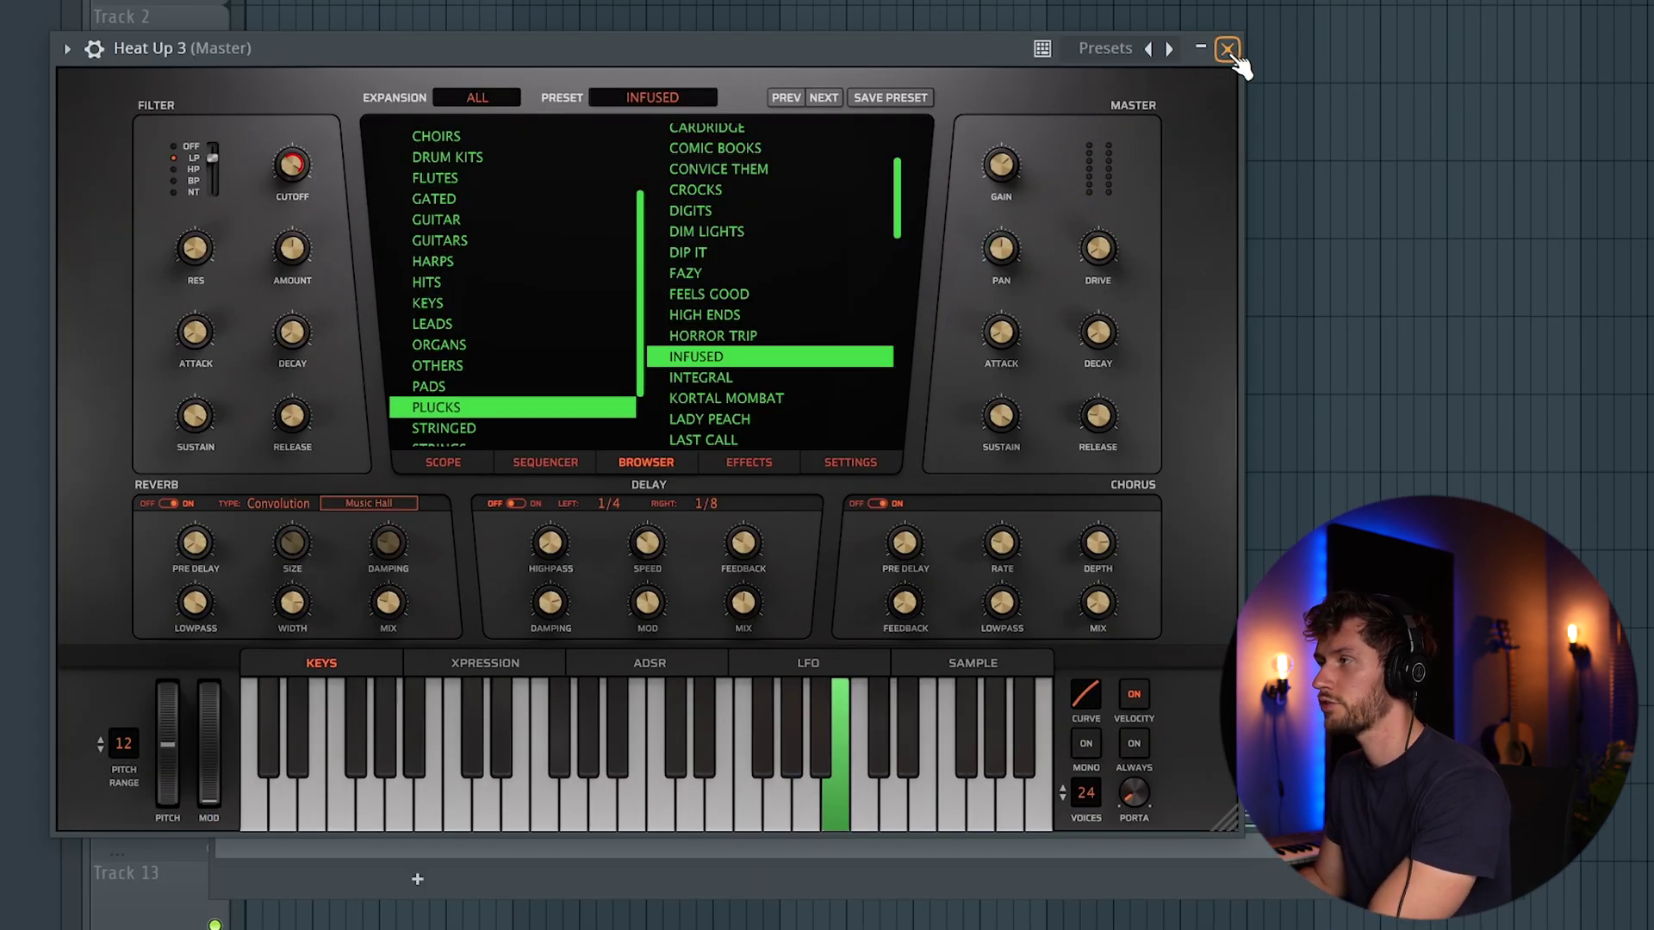
click(1228, 49)
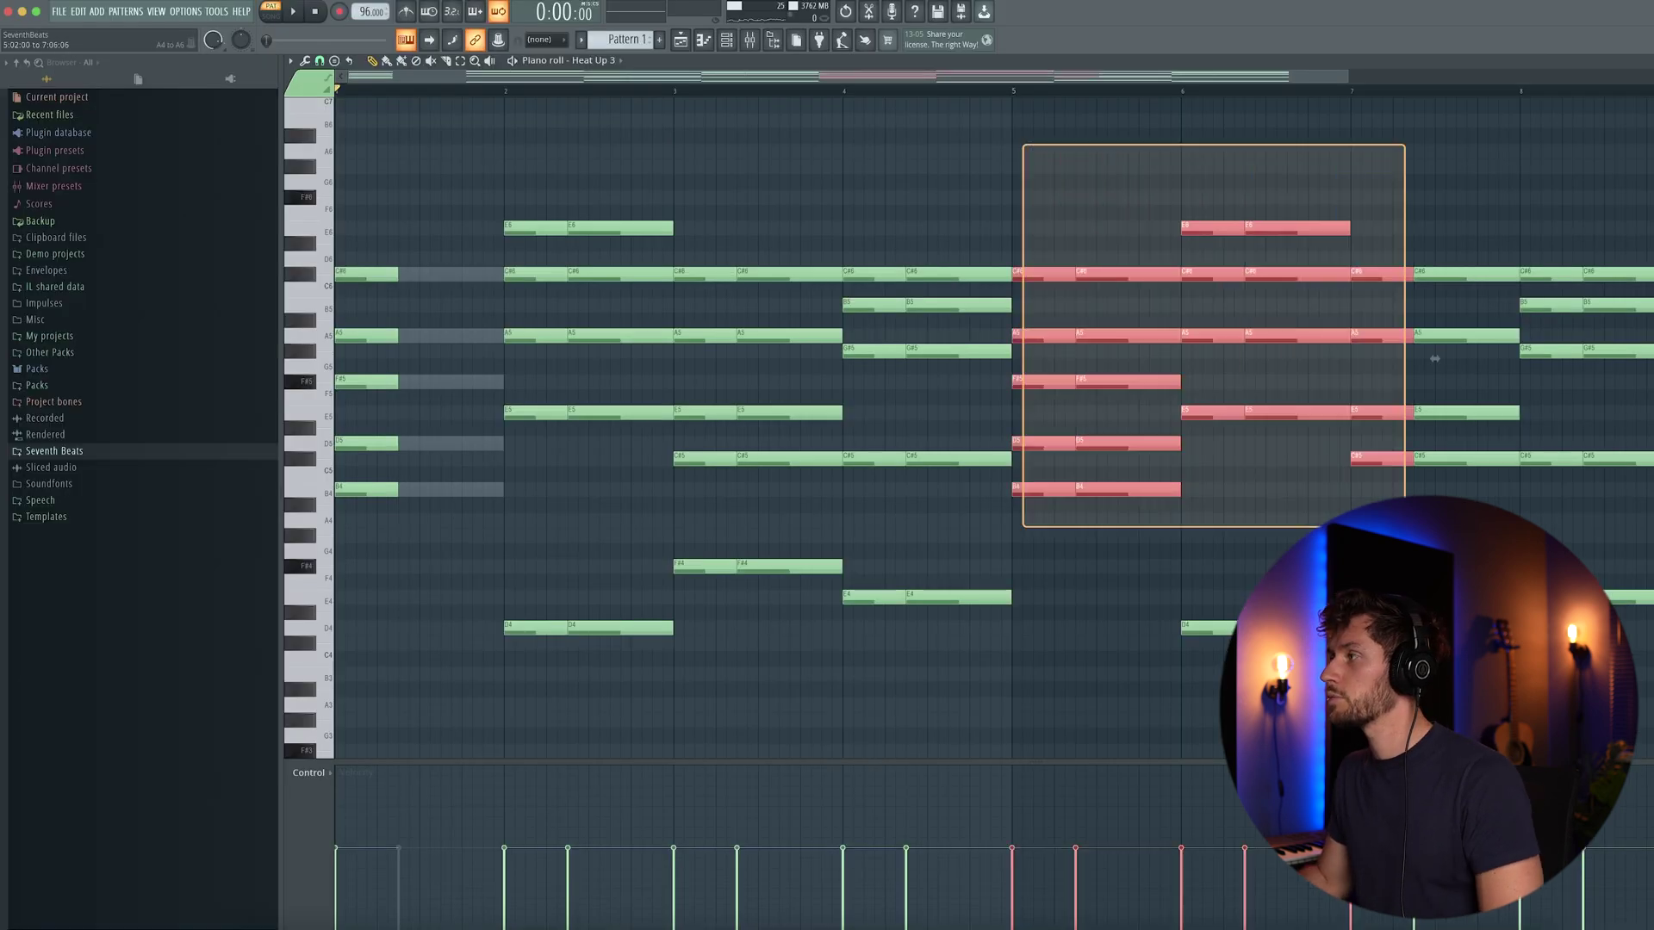
Rework the Heat Up 3 chords into four hits per bar, each an eighth note long and placed on the offbeats
key(ctrl+b)
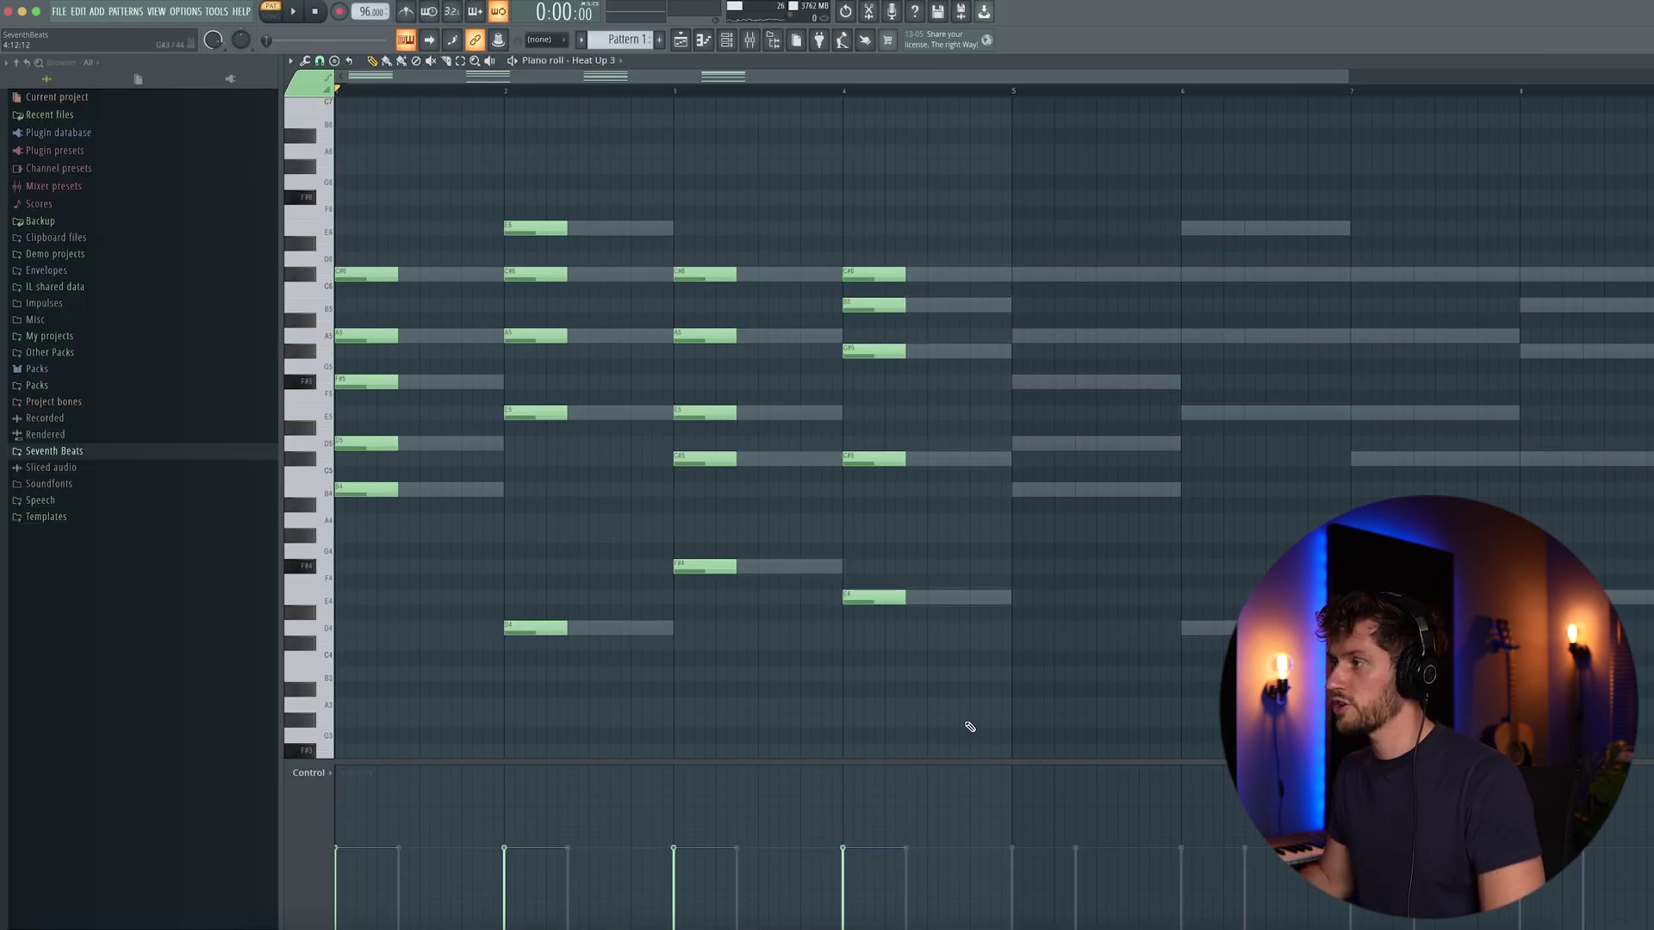
drag(1034, 695, 441, 382)
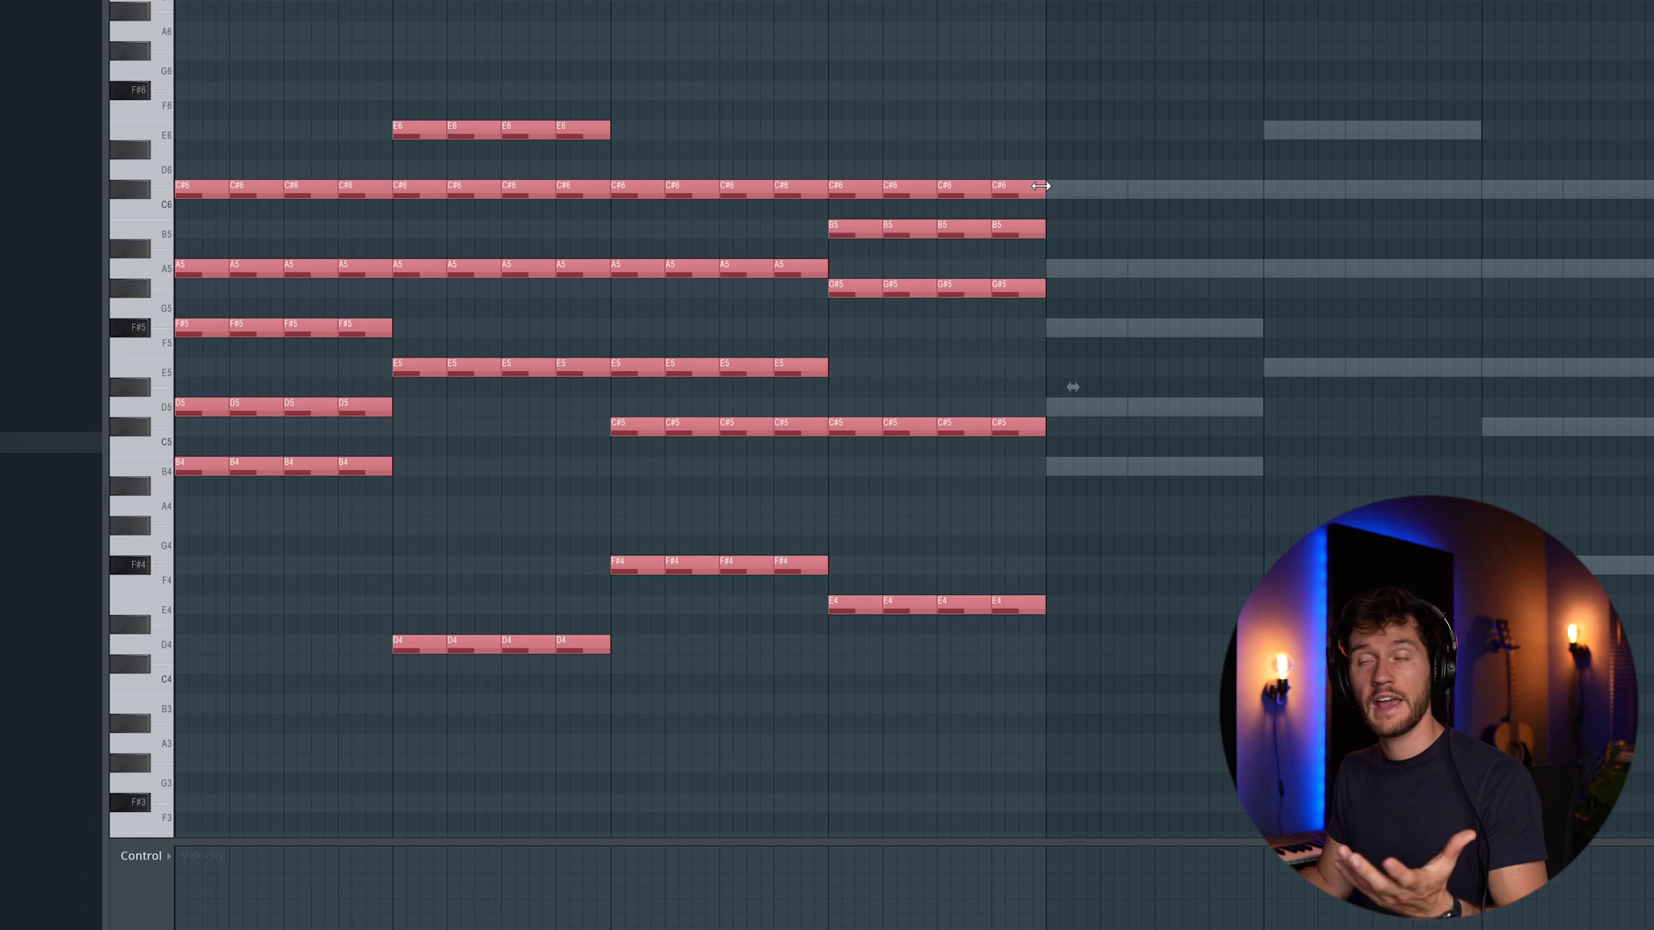
drag(1041, 186, 1013, 190)
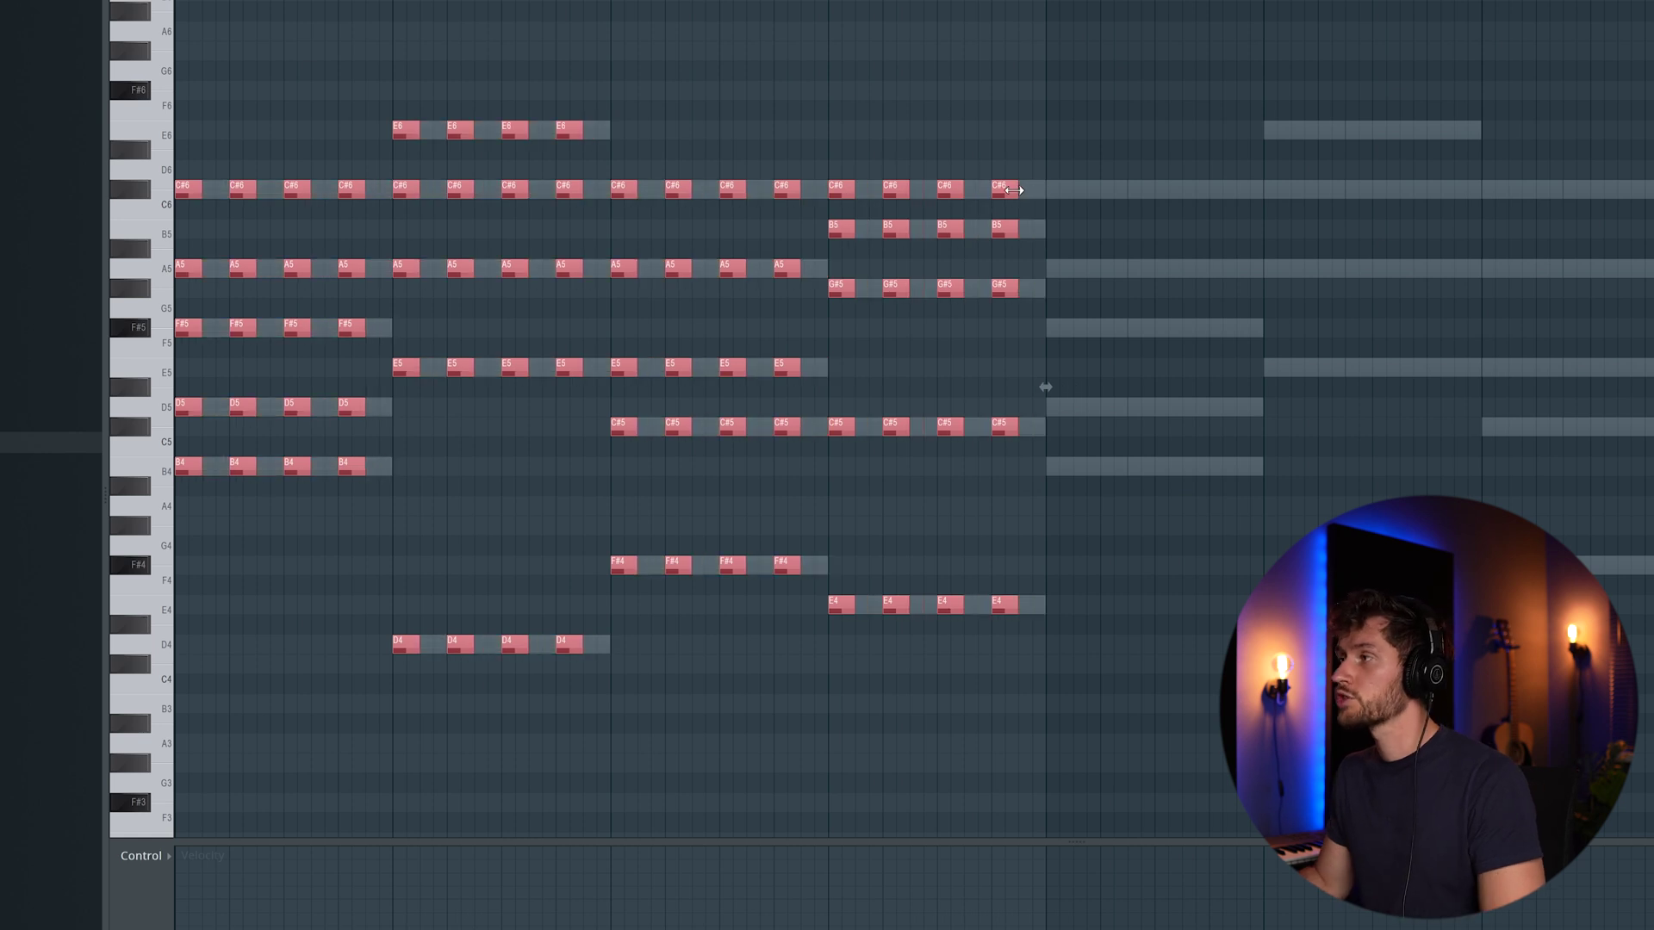
drag(1003, 191, 1025, 186)
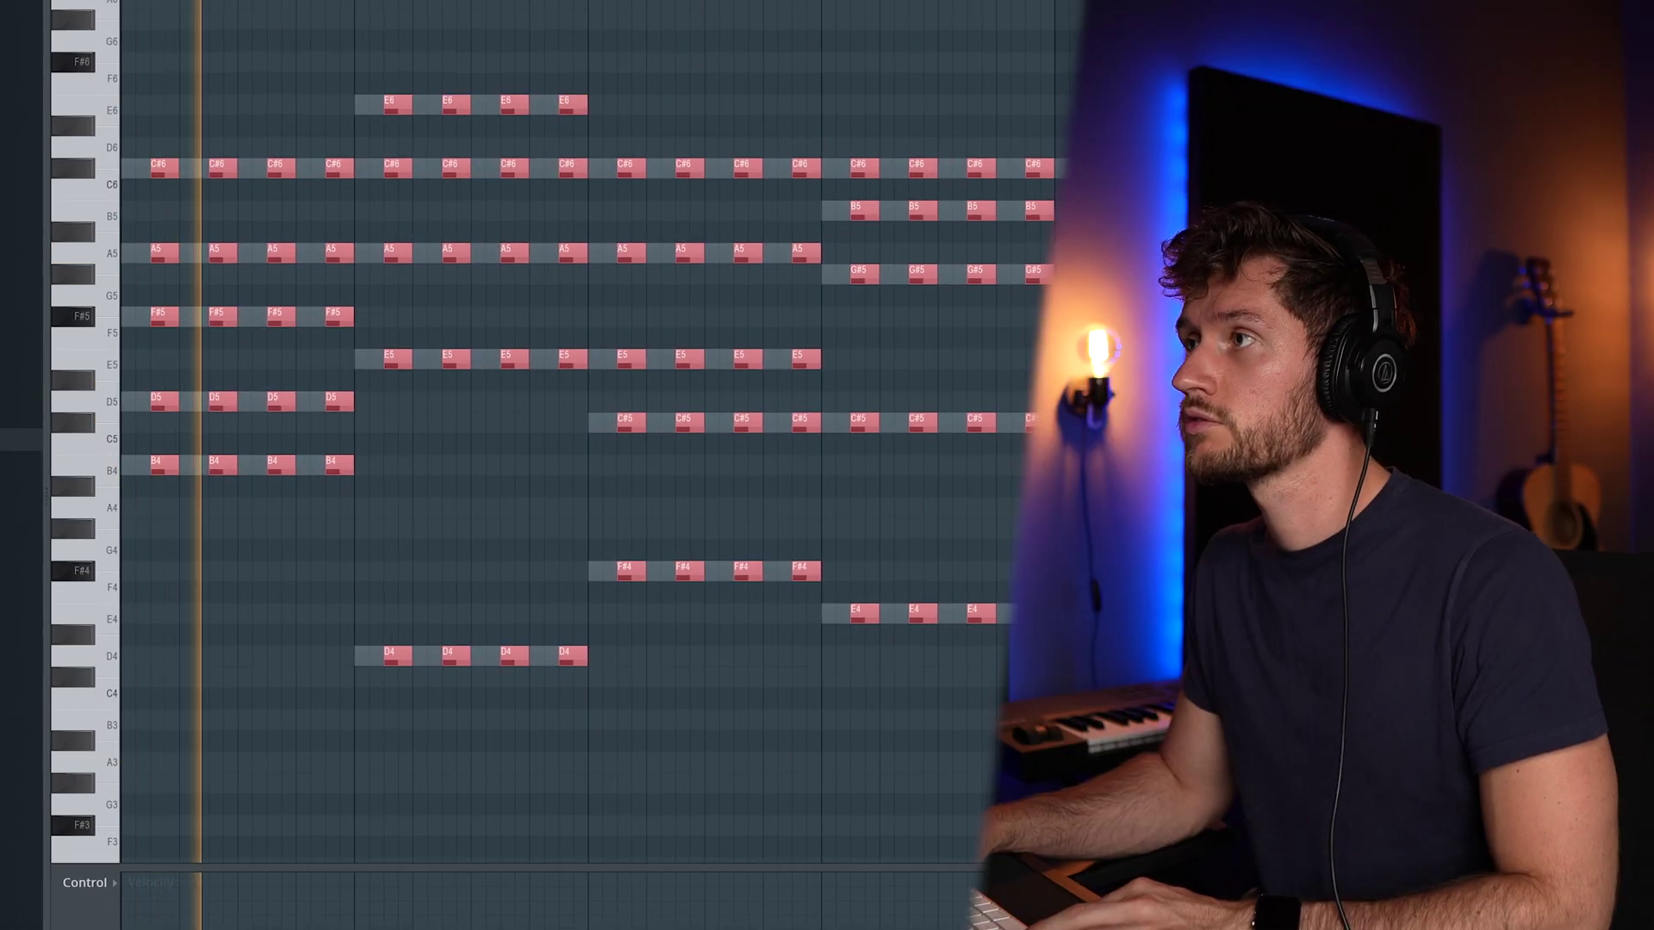
Play the offbeat pluck pattern and lower the filter cutoff in Heat Up 3
key(F6)
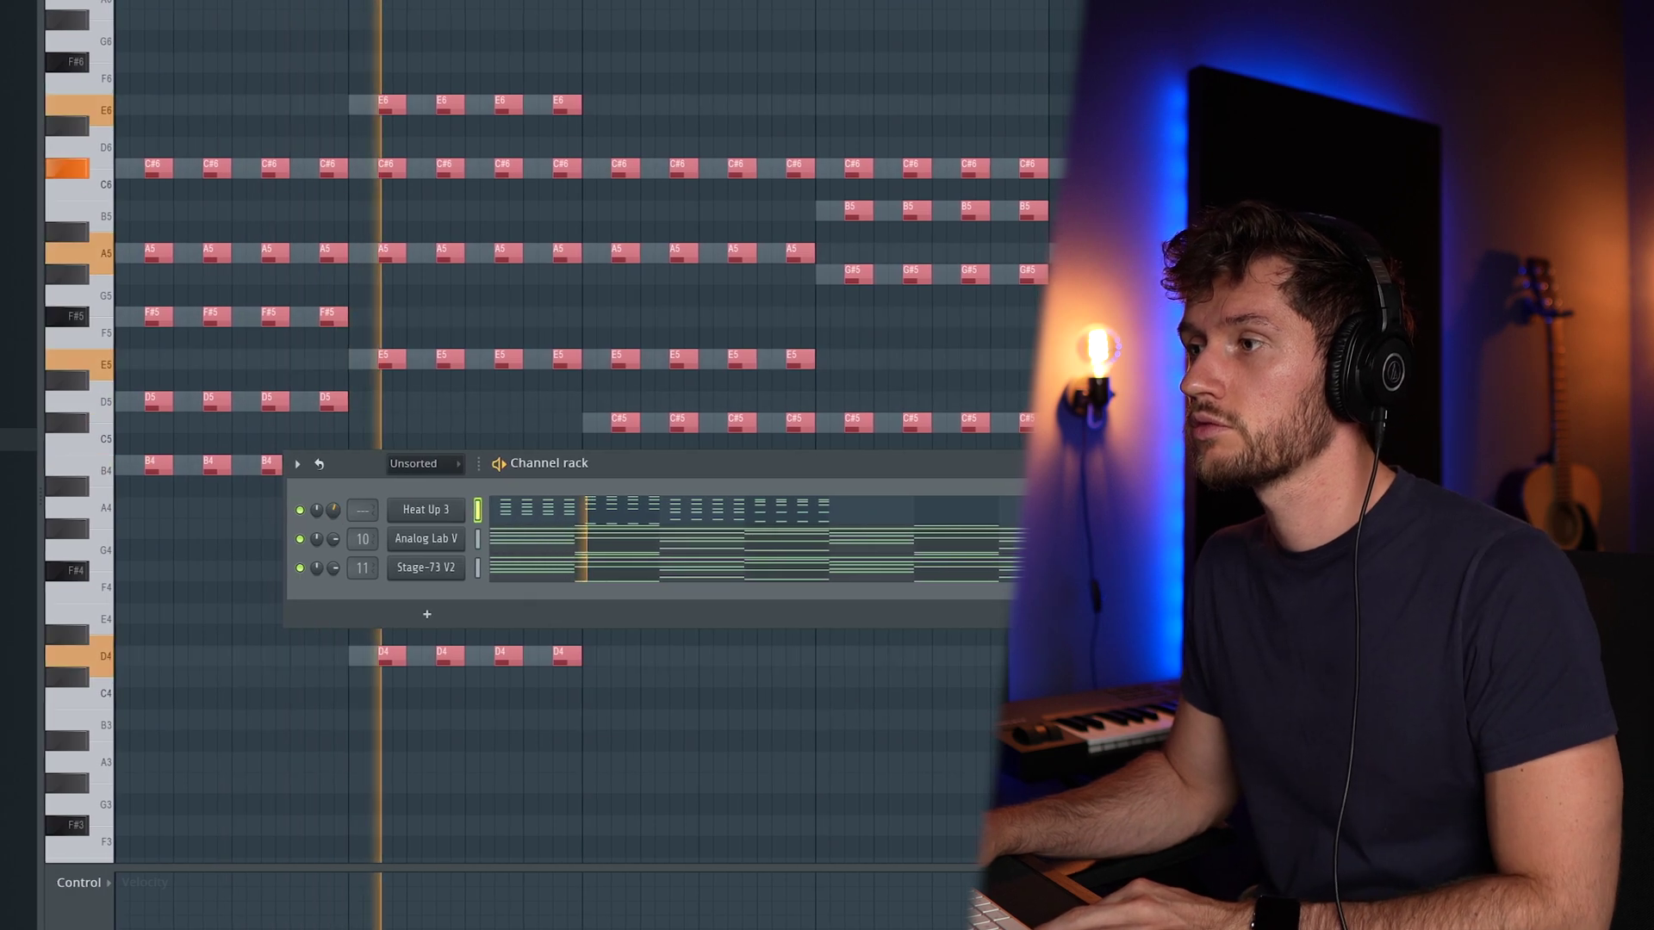
click(426, 512)
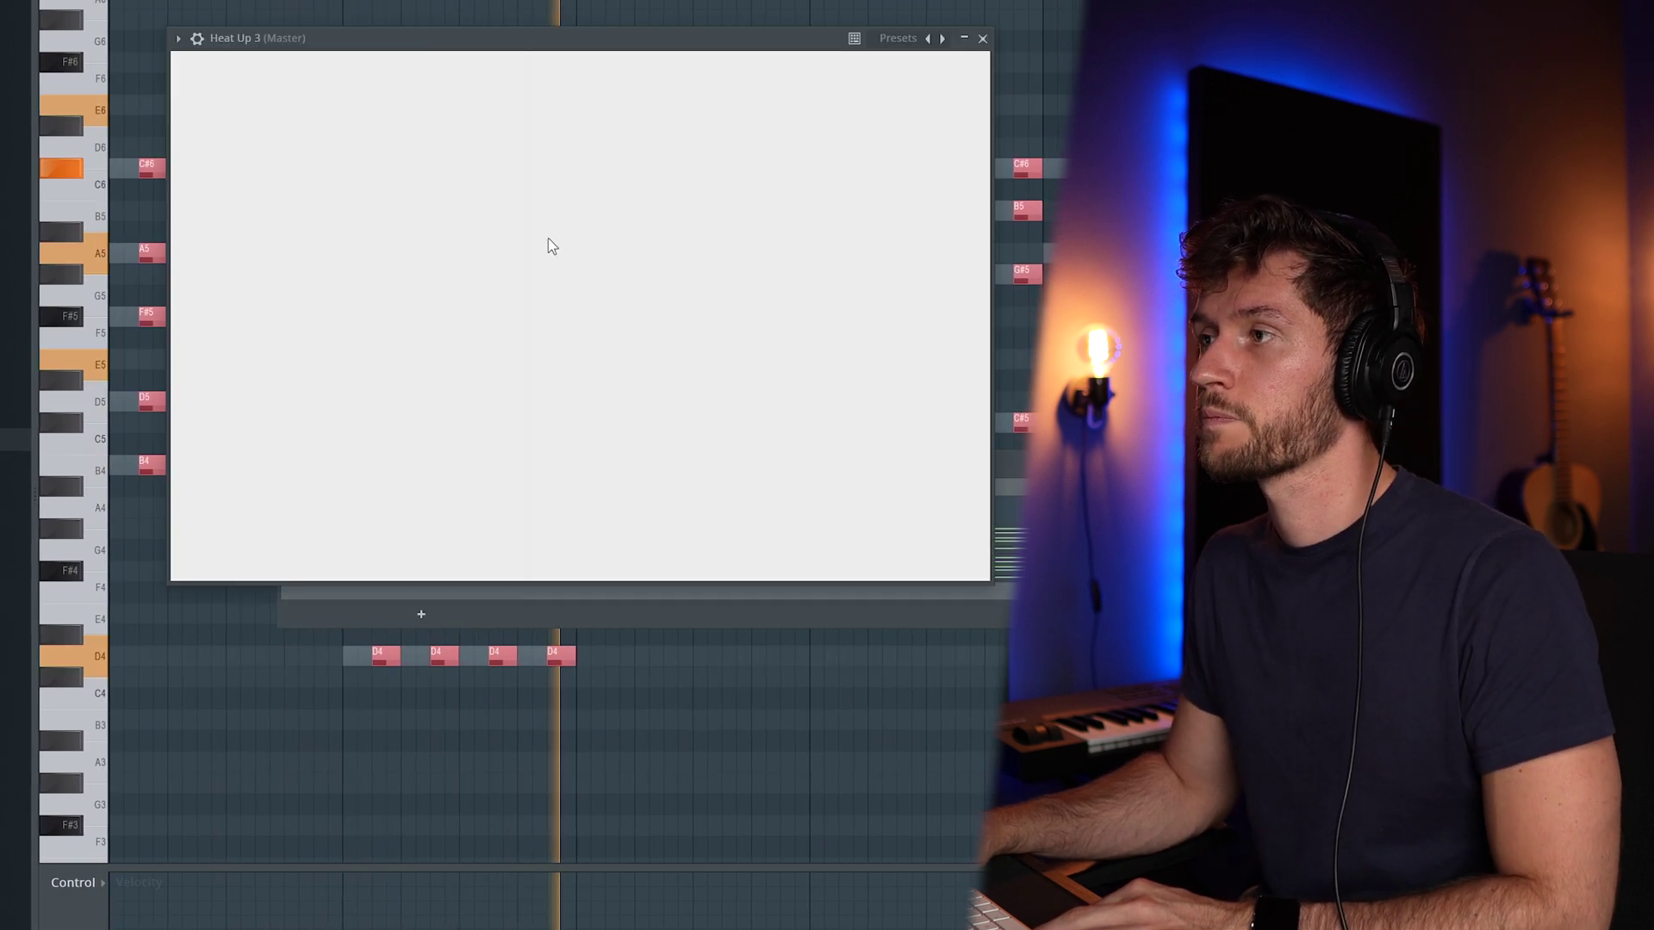
drag(331, 119, 330, 191)
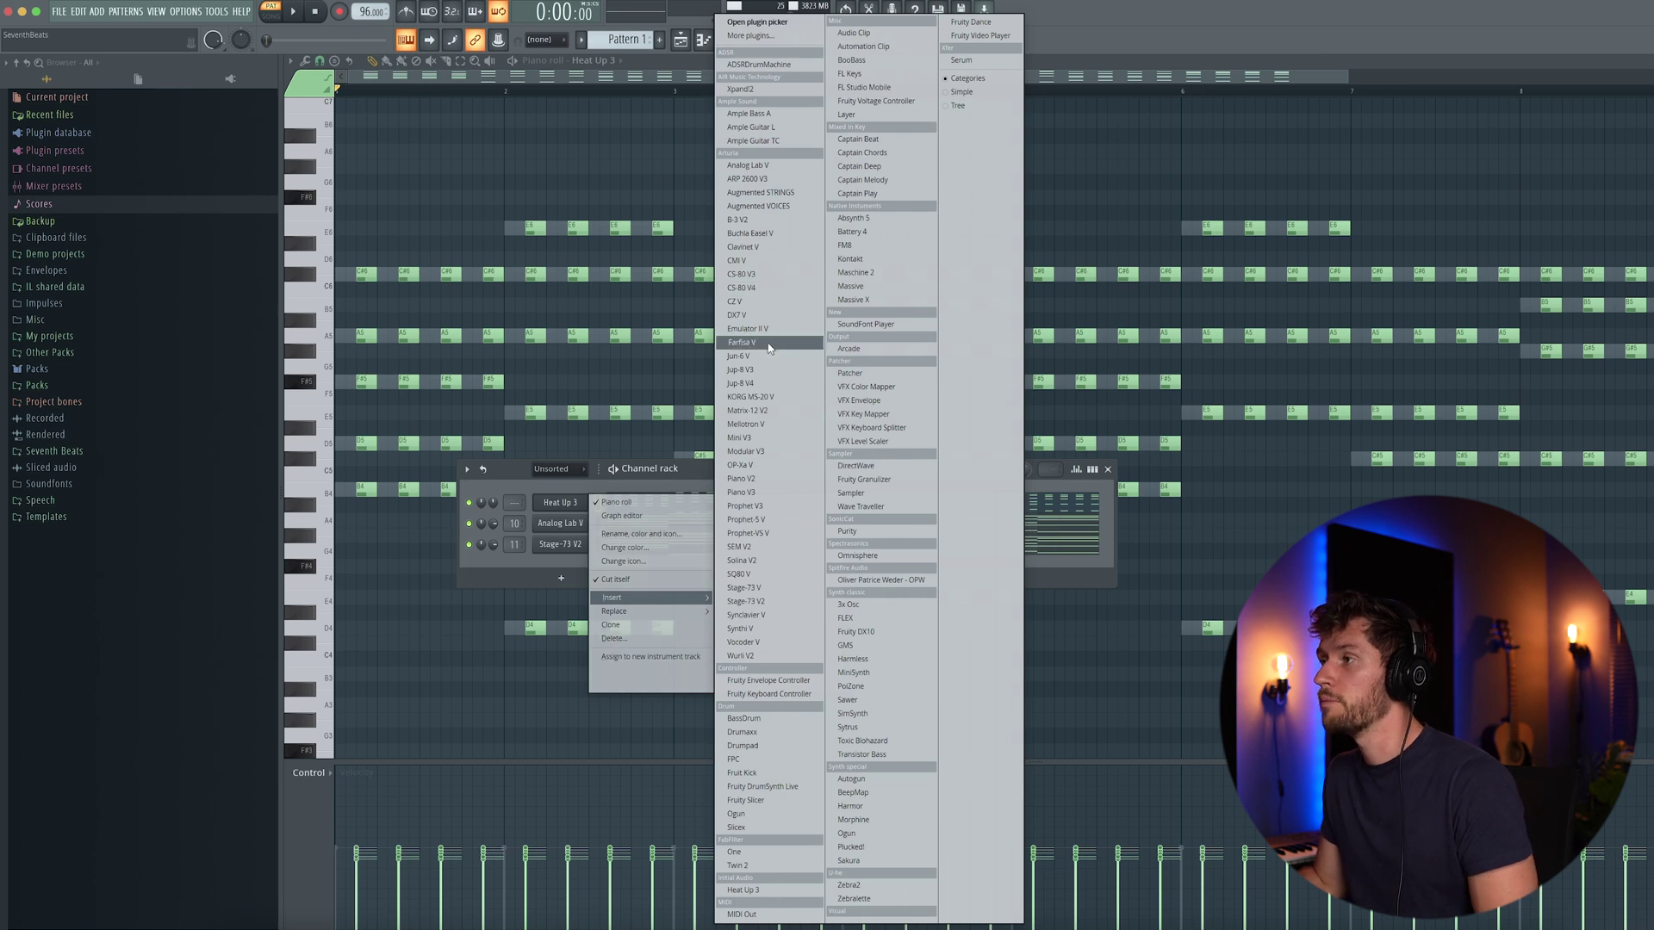
Insert a Mini V3 channel with the Syncotonic Bass preset and lower its filter cutoff frequency
click(738, 437)
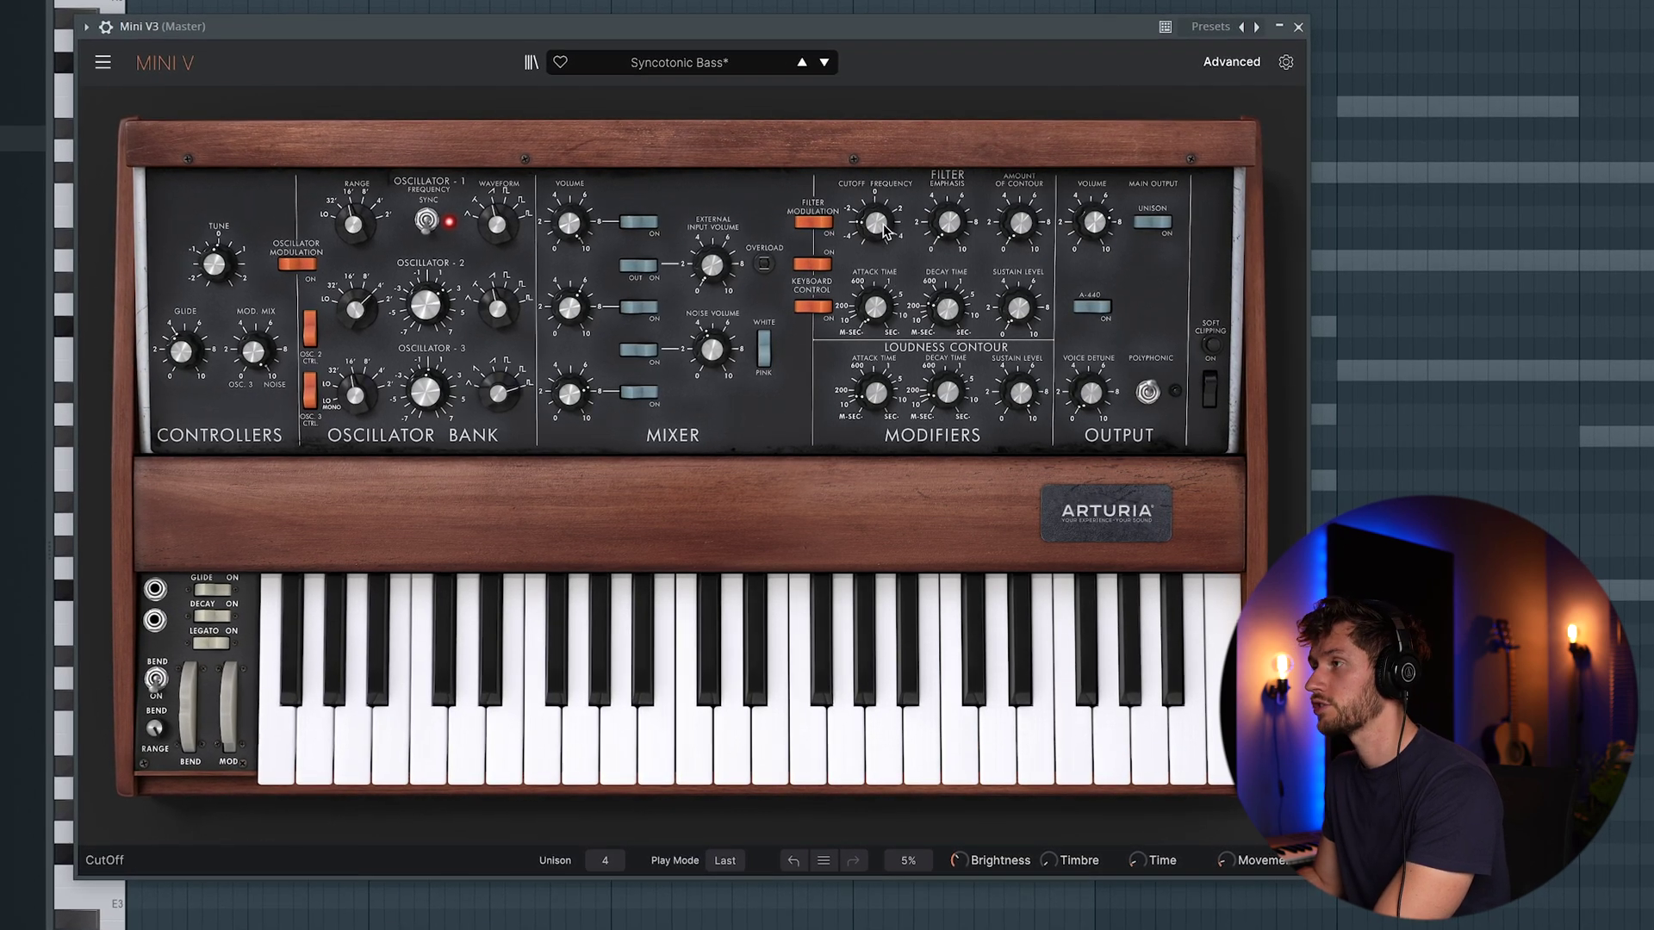
drag(874, 229, 874, 246)
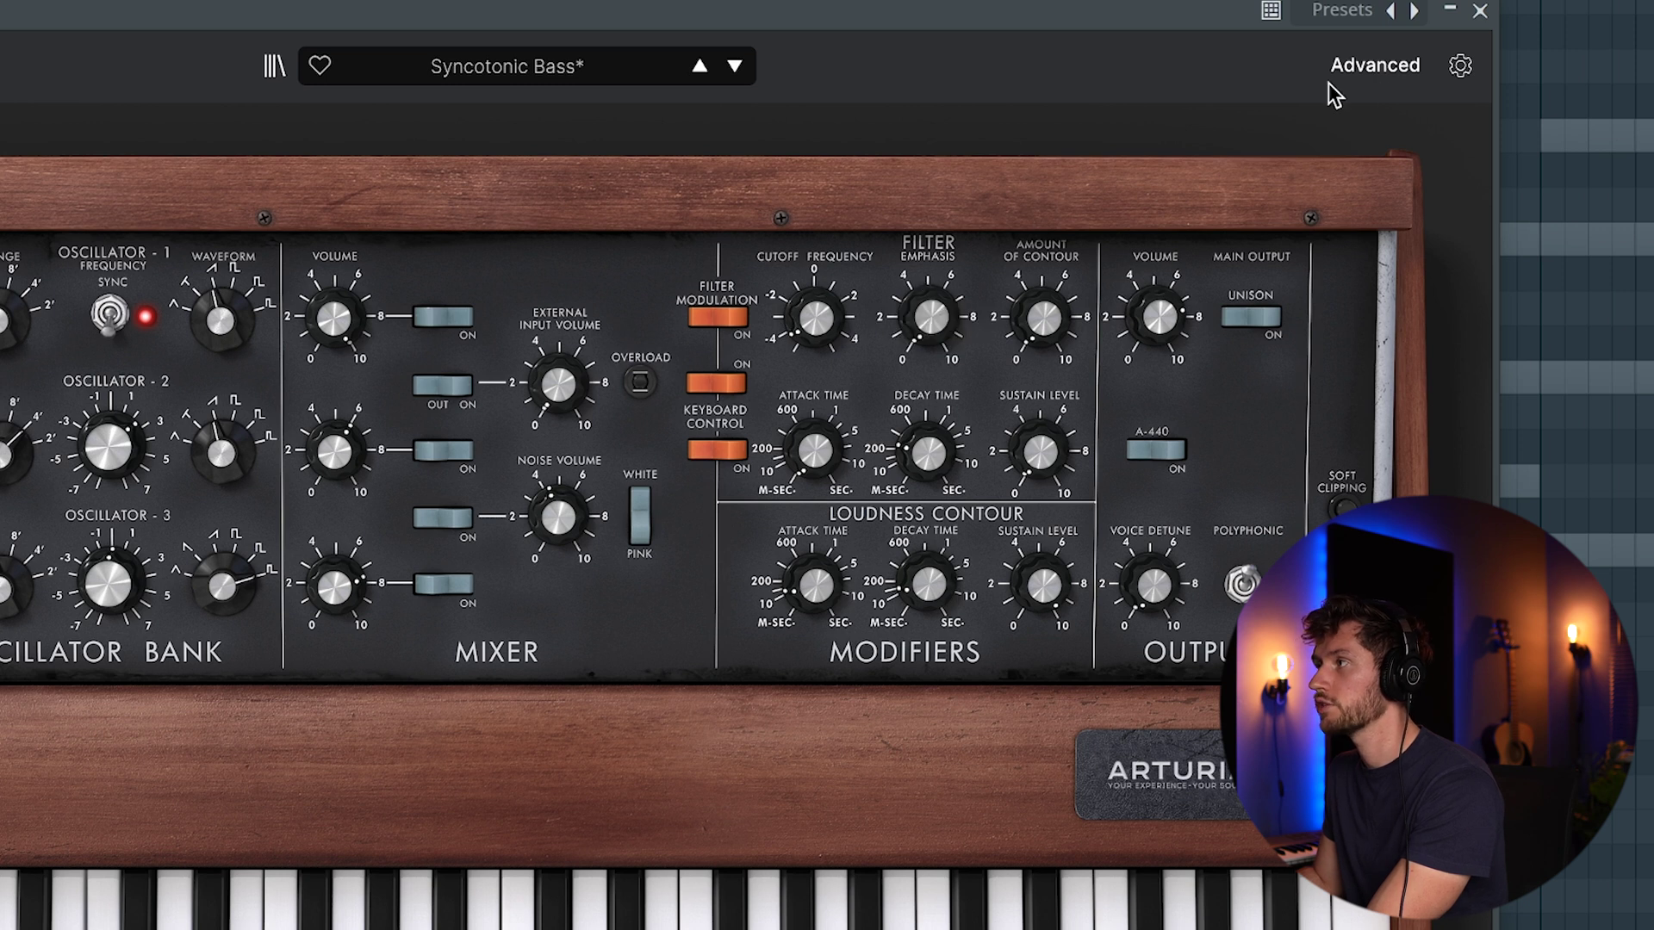
Paste the chords' root notes into the Mini V3 channel as bar-long bass notes on B3, D3, F#3 and E3
click(1482, 13)
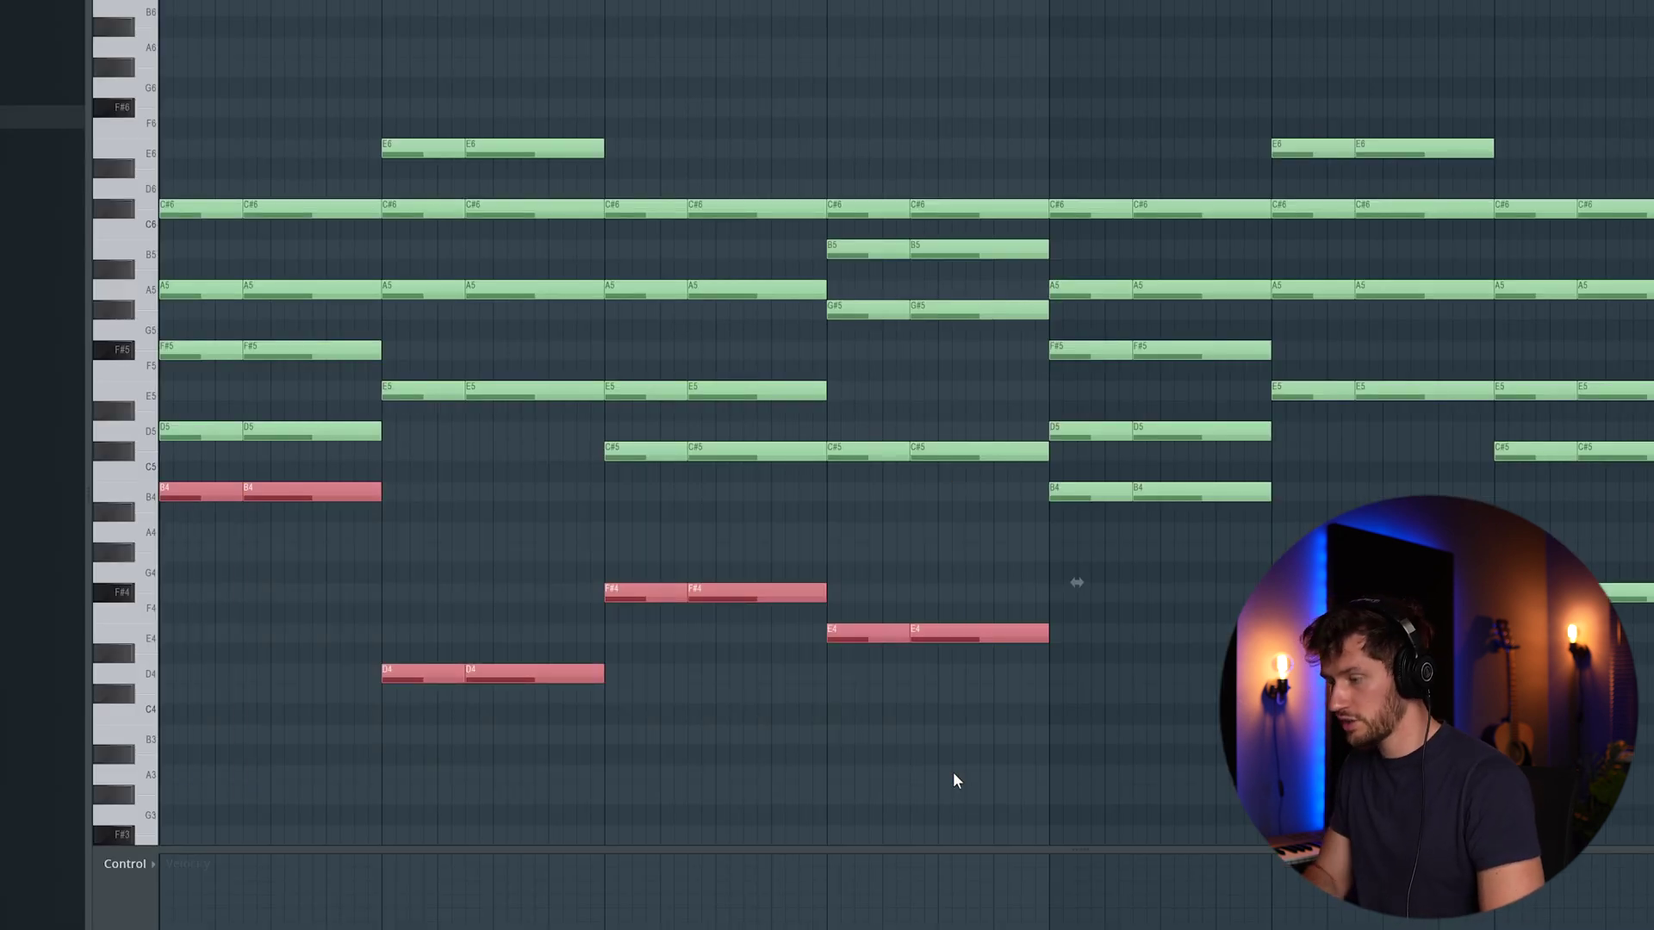
key(F6)
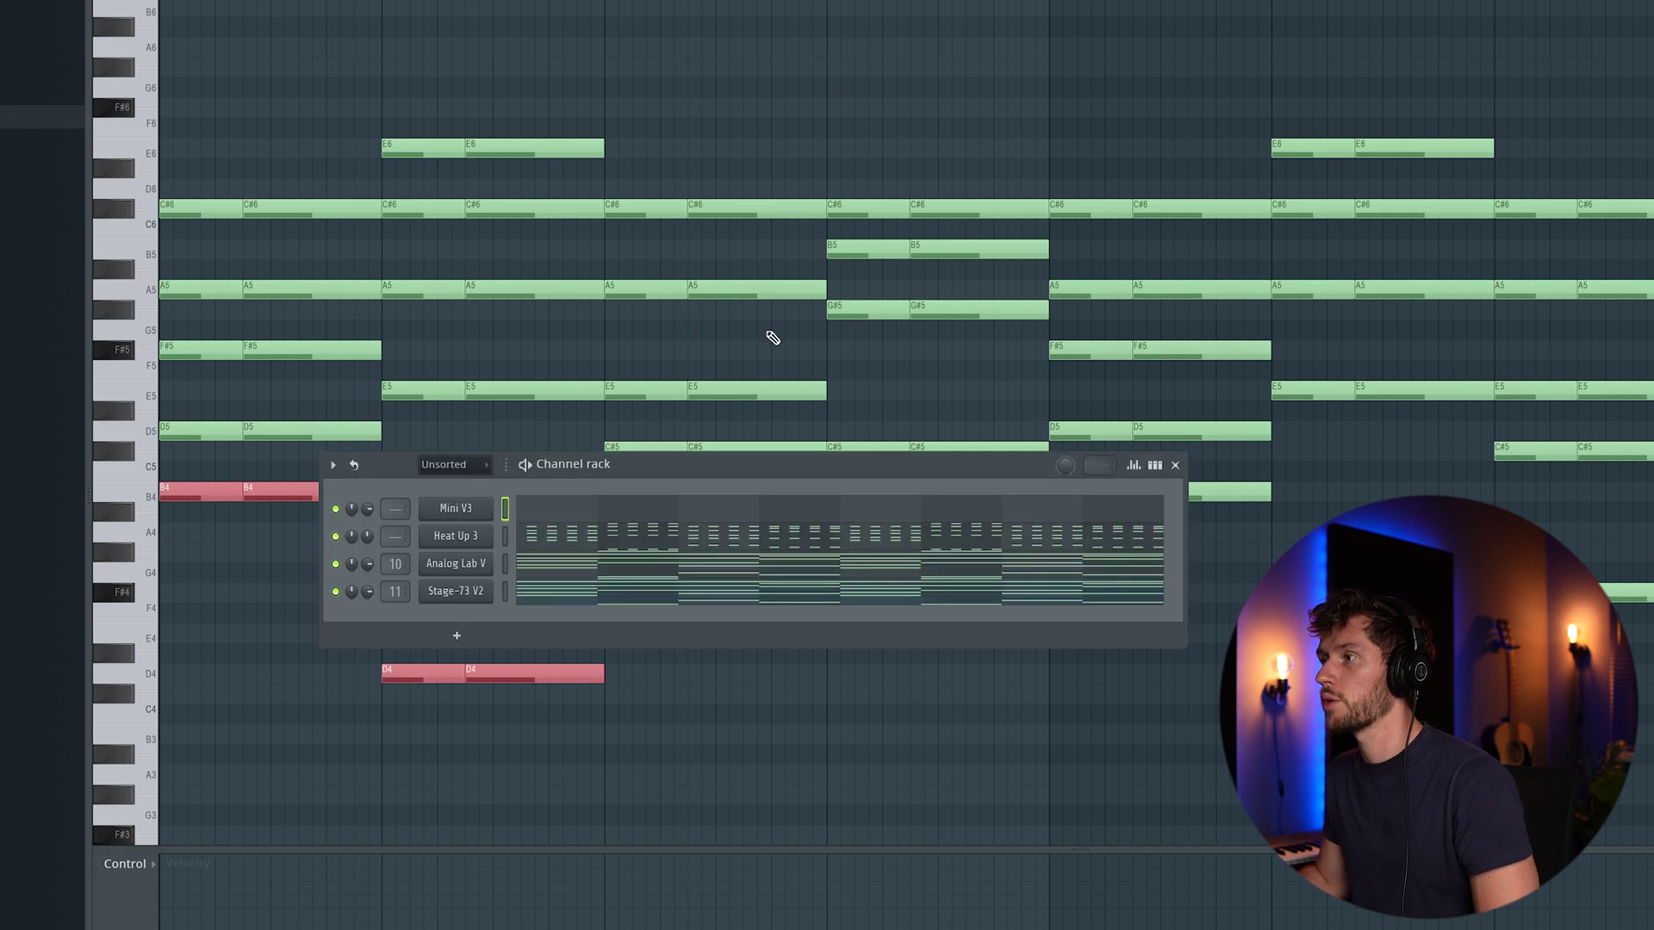
click(573, 496)
key(ctrl+v)
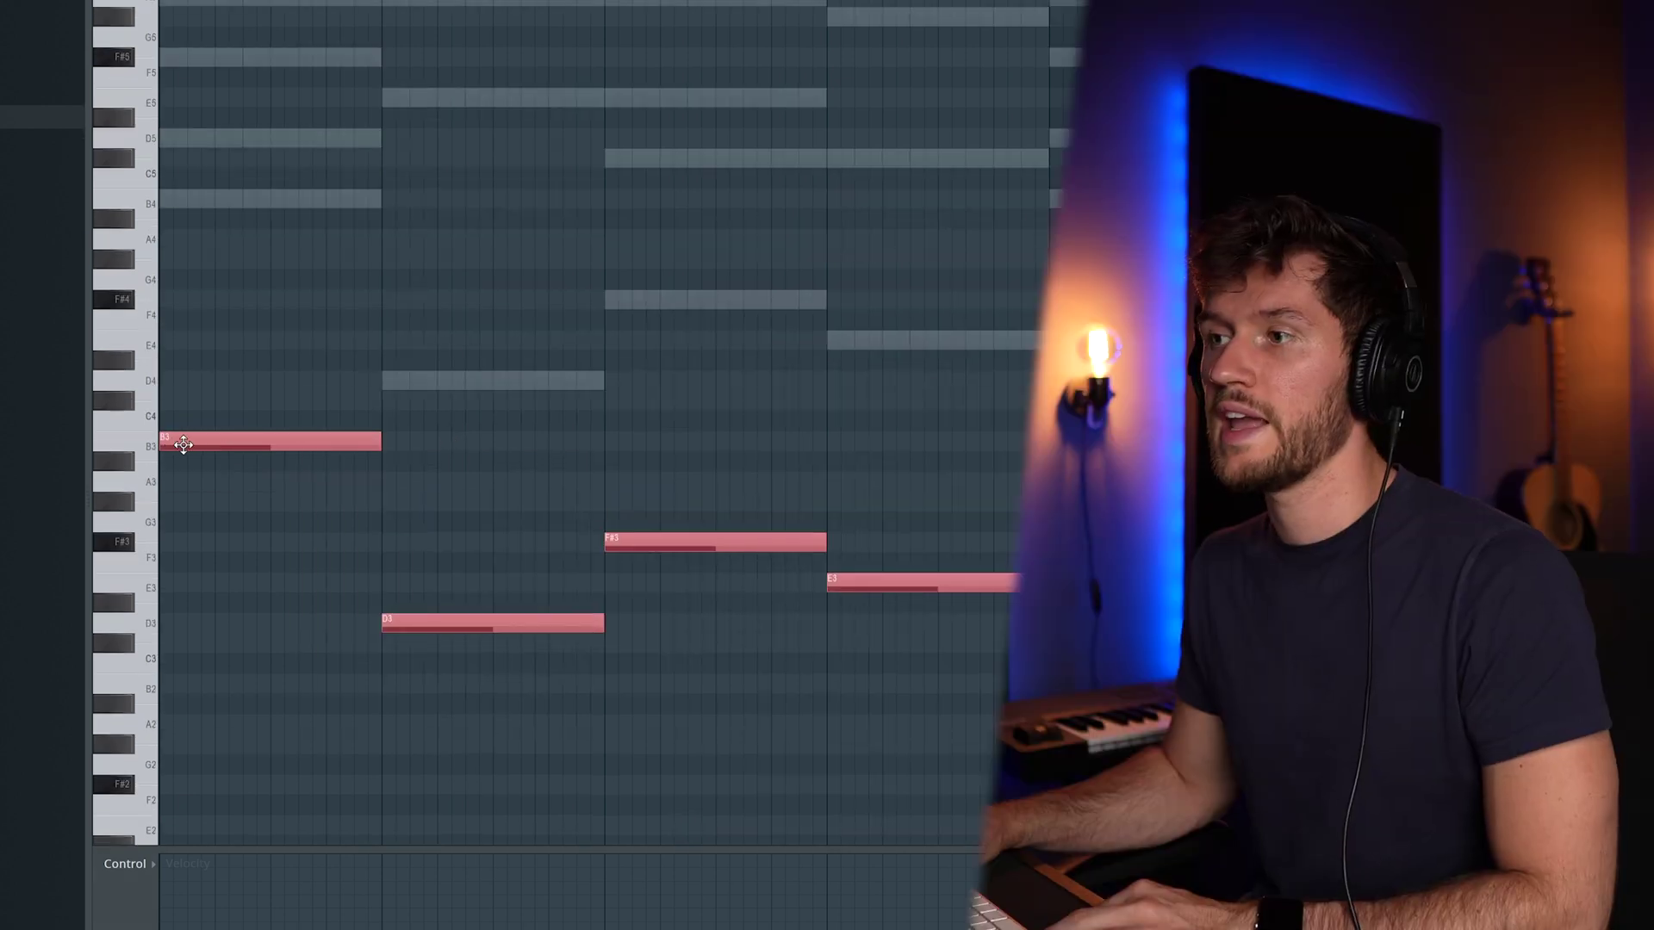
Audition the bass line, raise its last three notes to D4, F#4 and E4, and duplicate the four bars to fill eight
key(space)
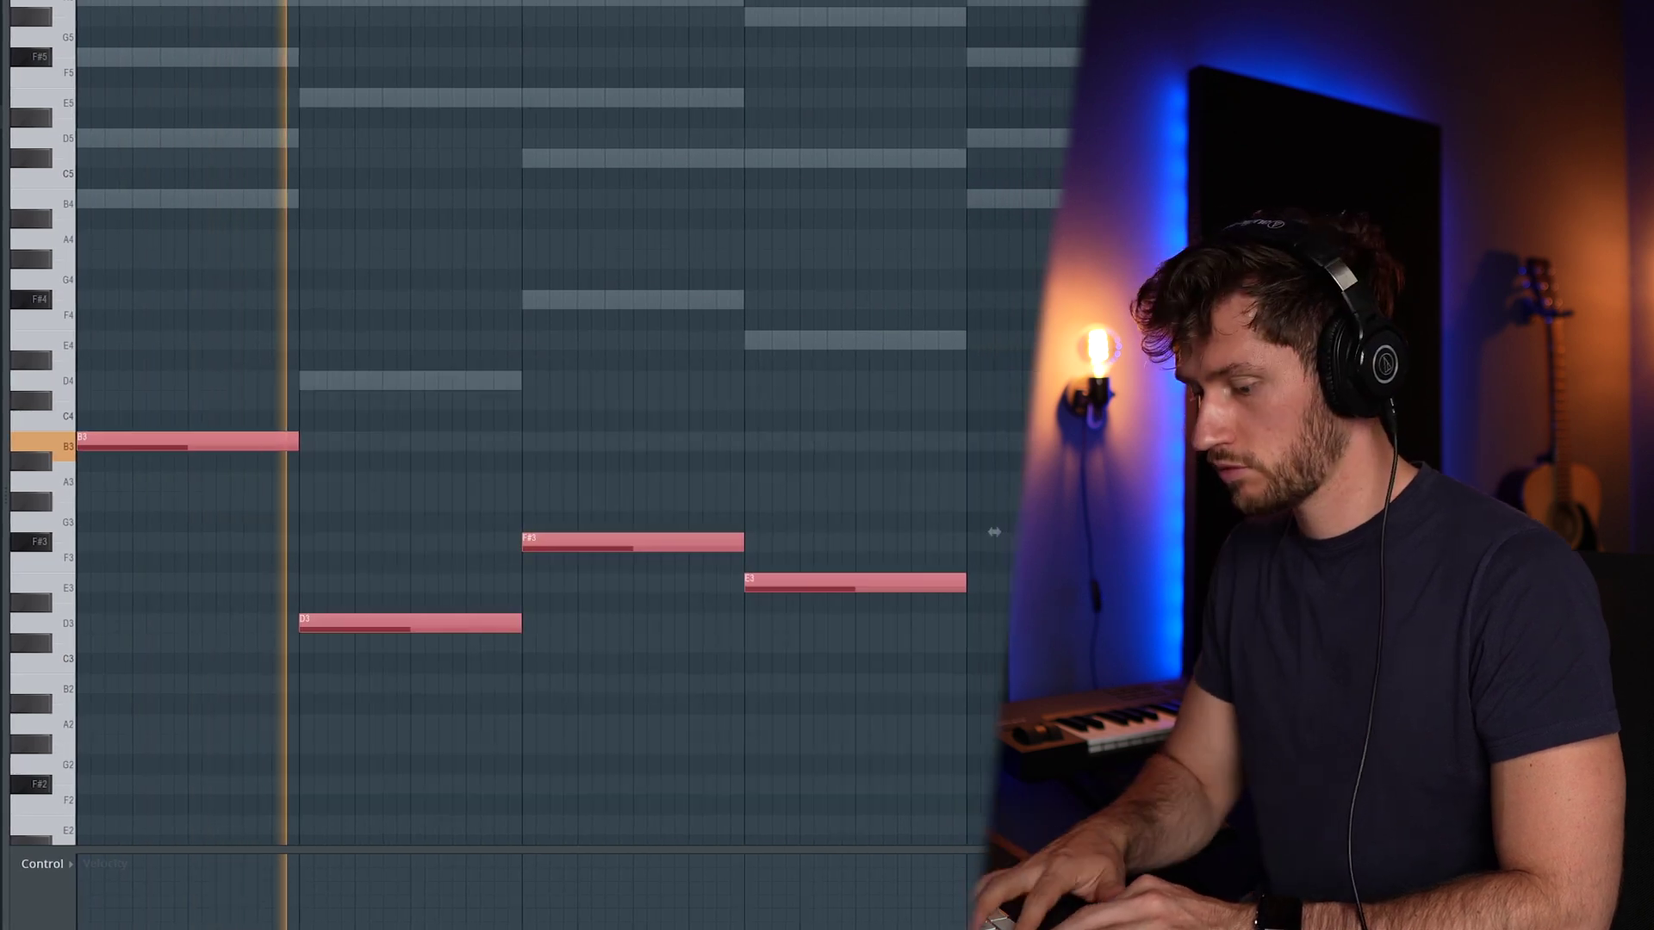
key(ctrl+b)
key(ctrl+d)
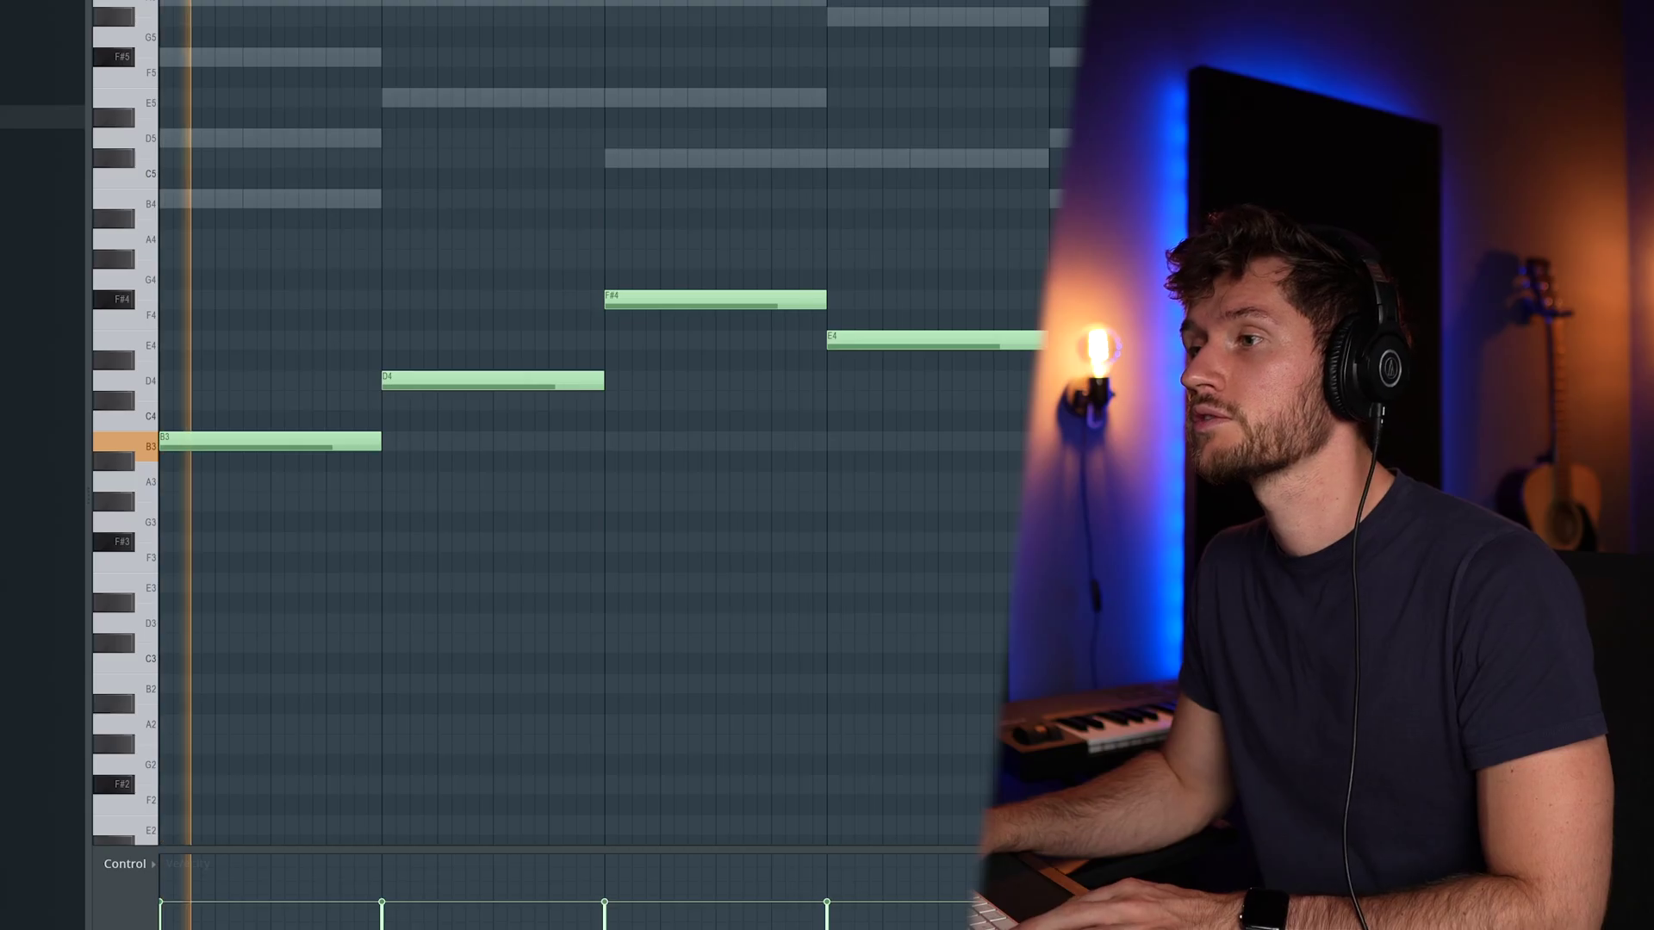
Set the Mini V3 filter cutoff frequency to 40 Hz while the bass line plays
key(F6)
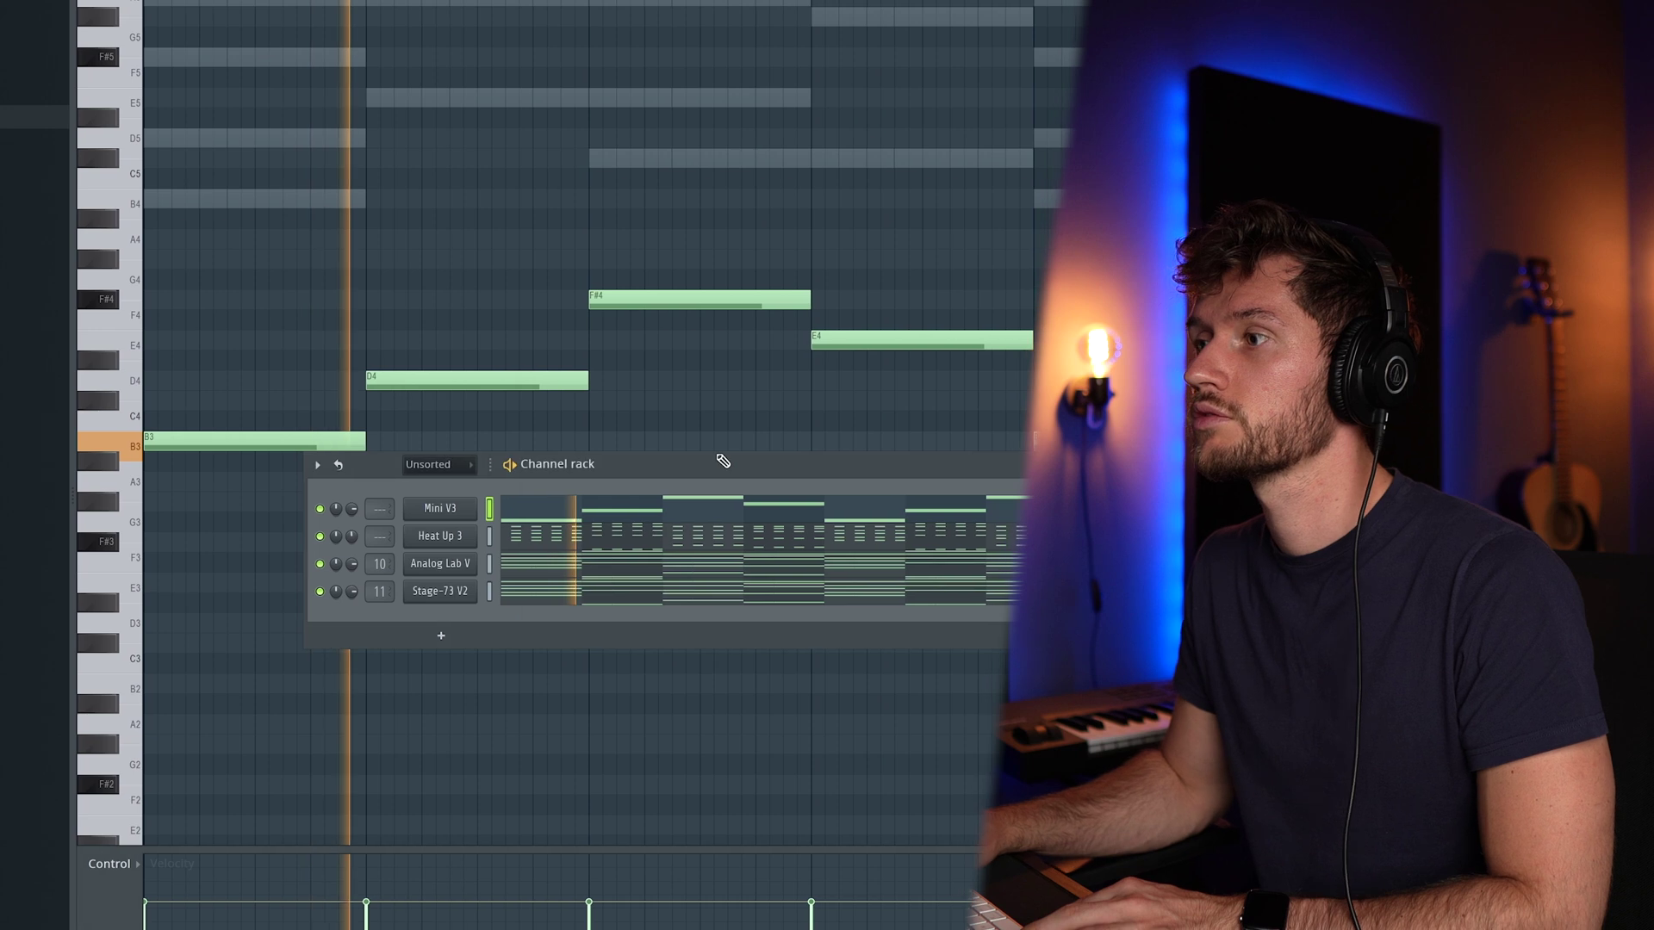
click(472, 512)
drag(791, 195, 791, 206)
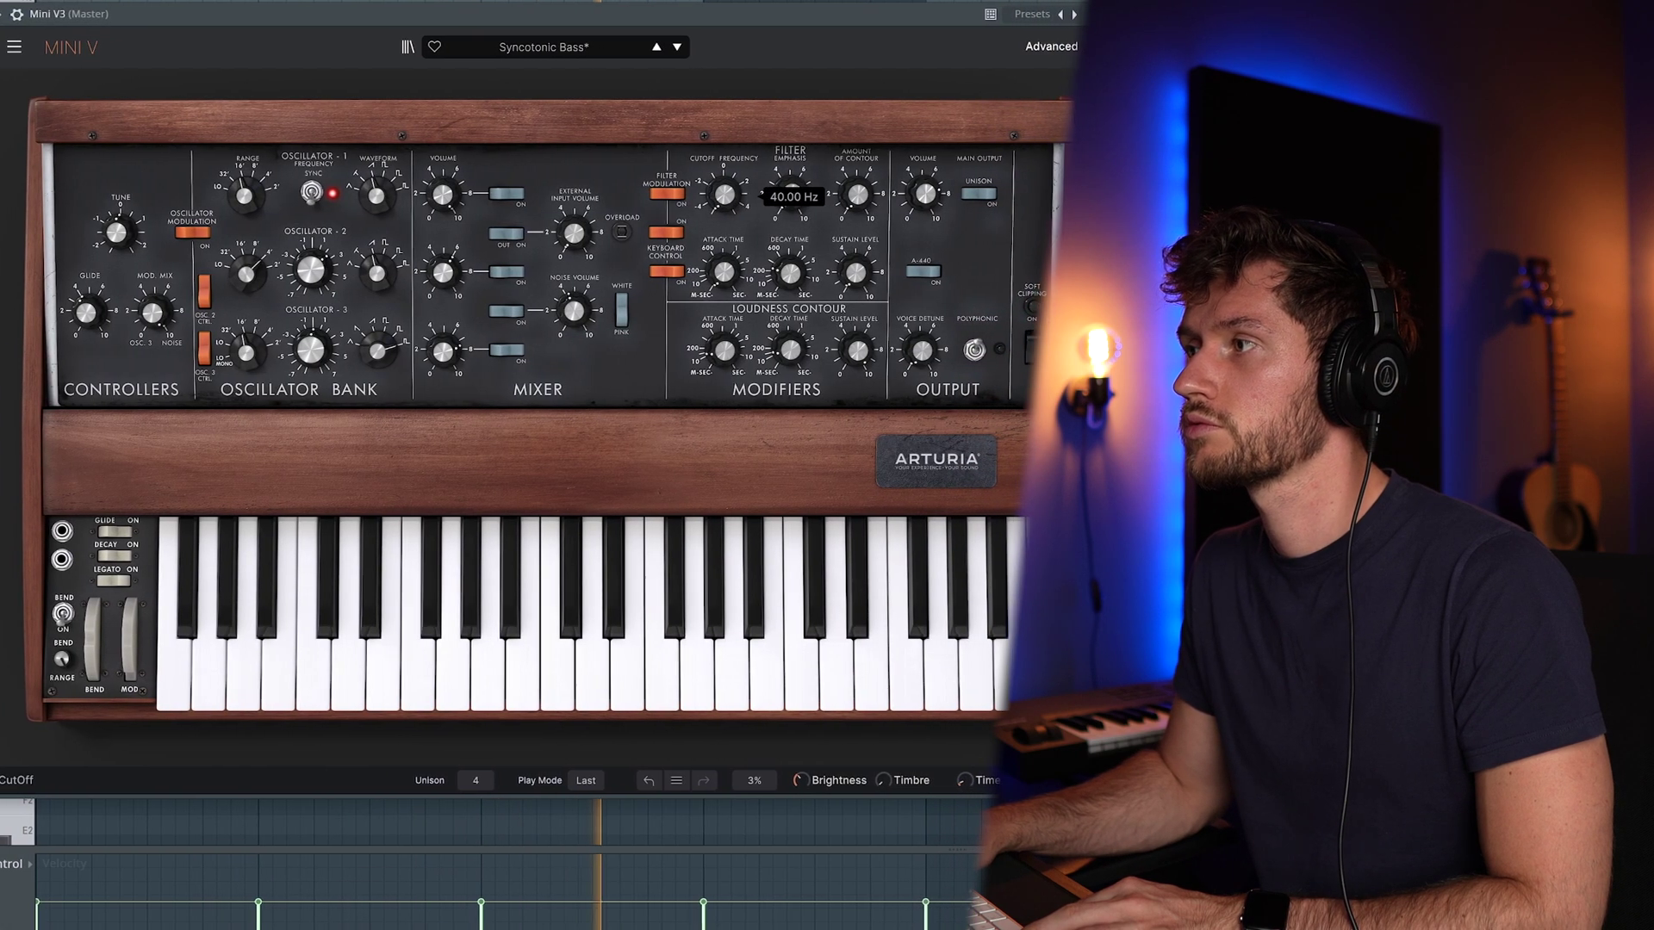
click(1071, 14)
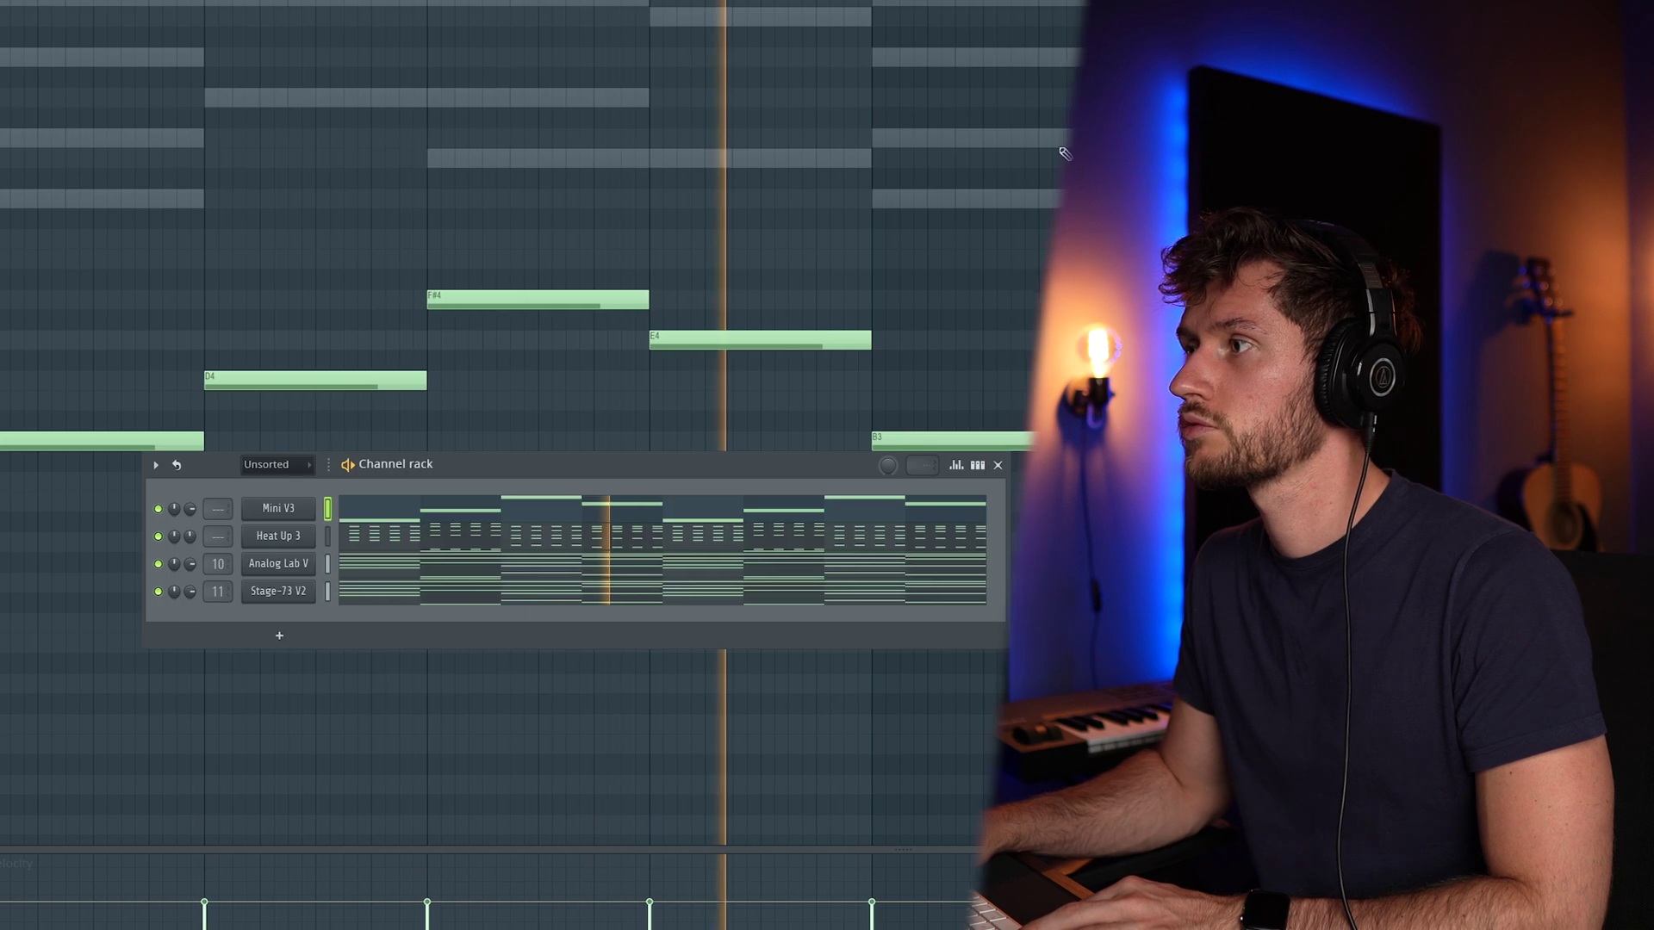
click(1006, 466)
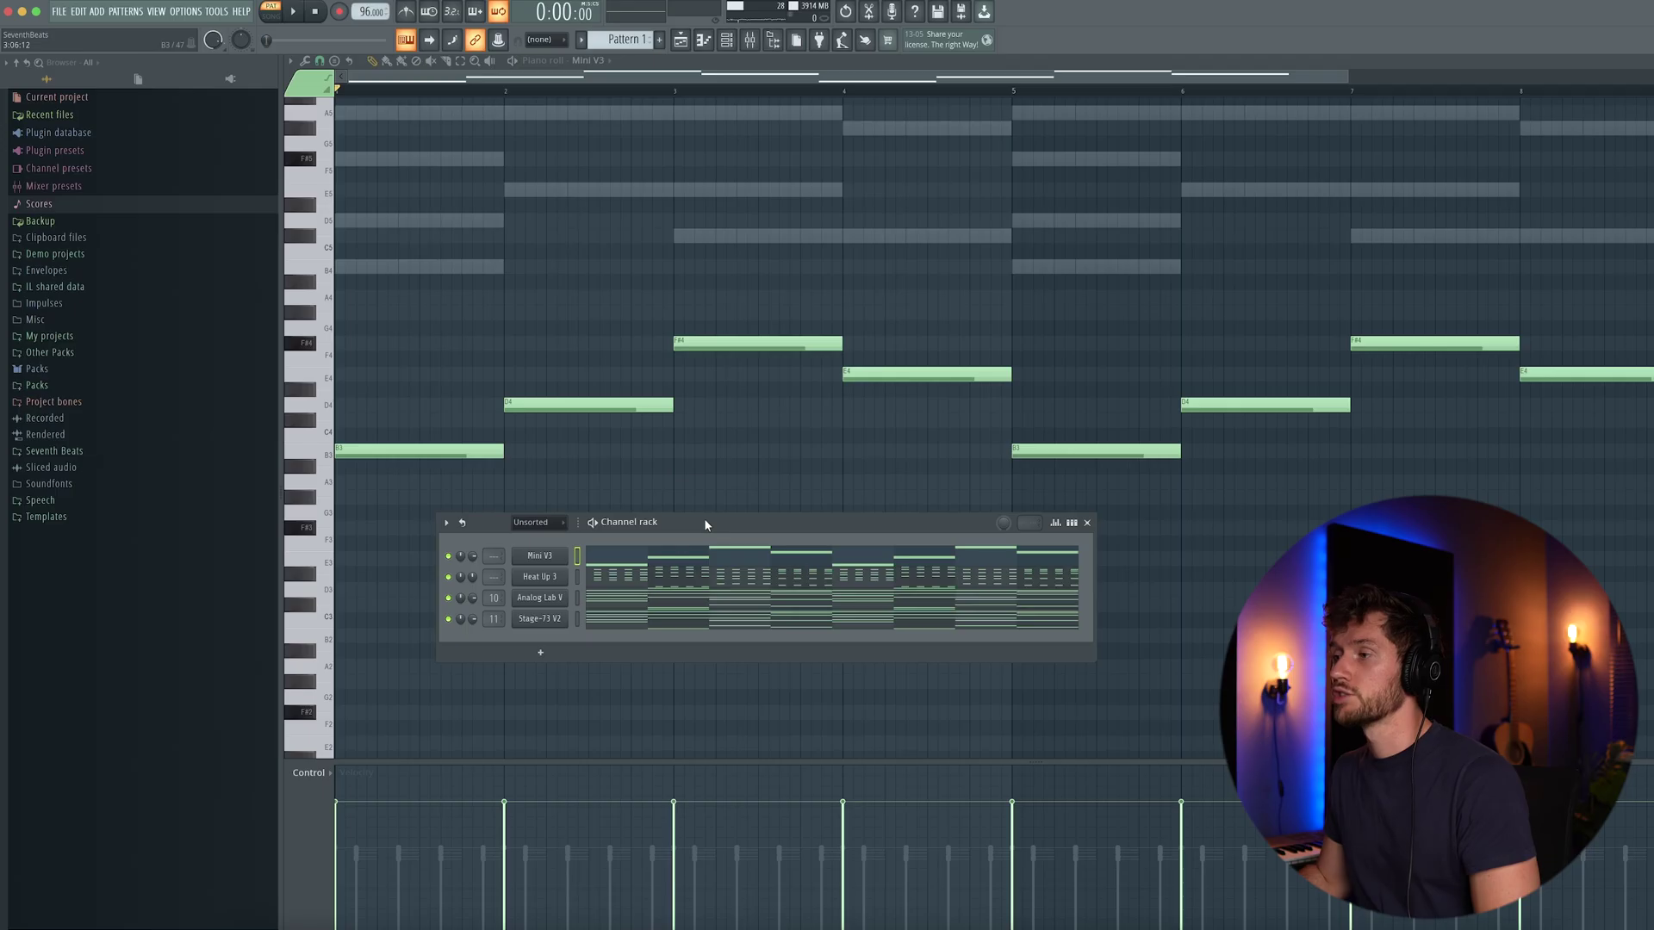
Insert an Ample Guitar TC channel and write an eight-bar guitar melody built around C#, F#, A and B notes
mouse_move(621, 653)
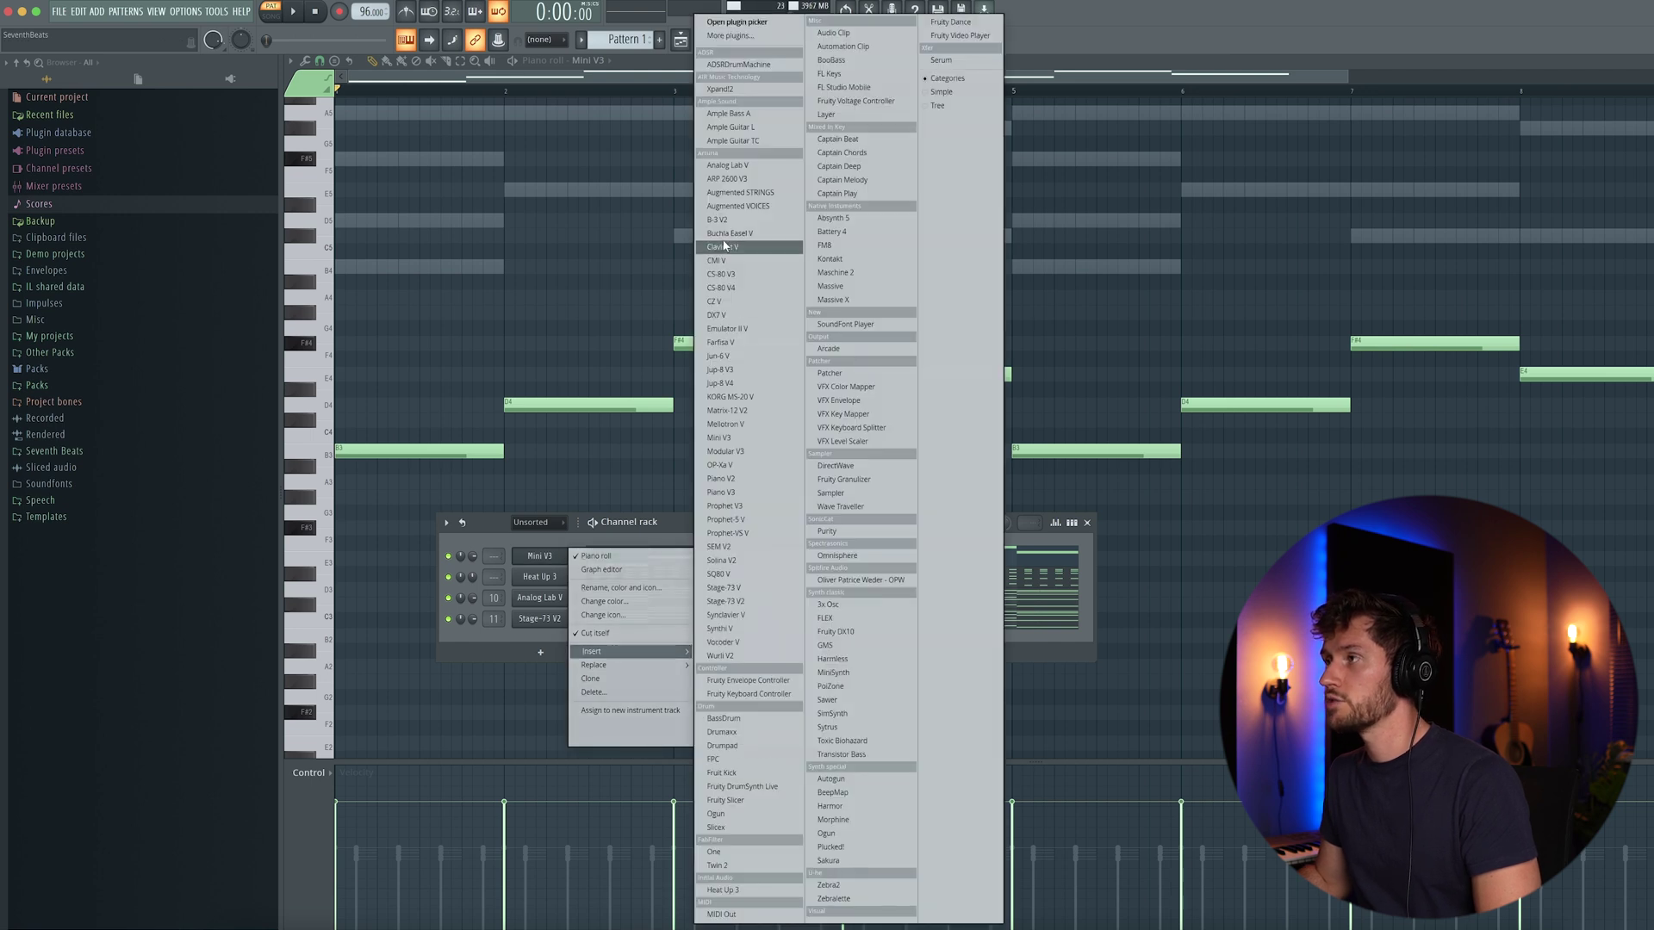
click(744, 143)
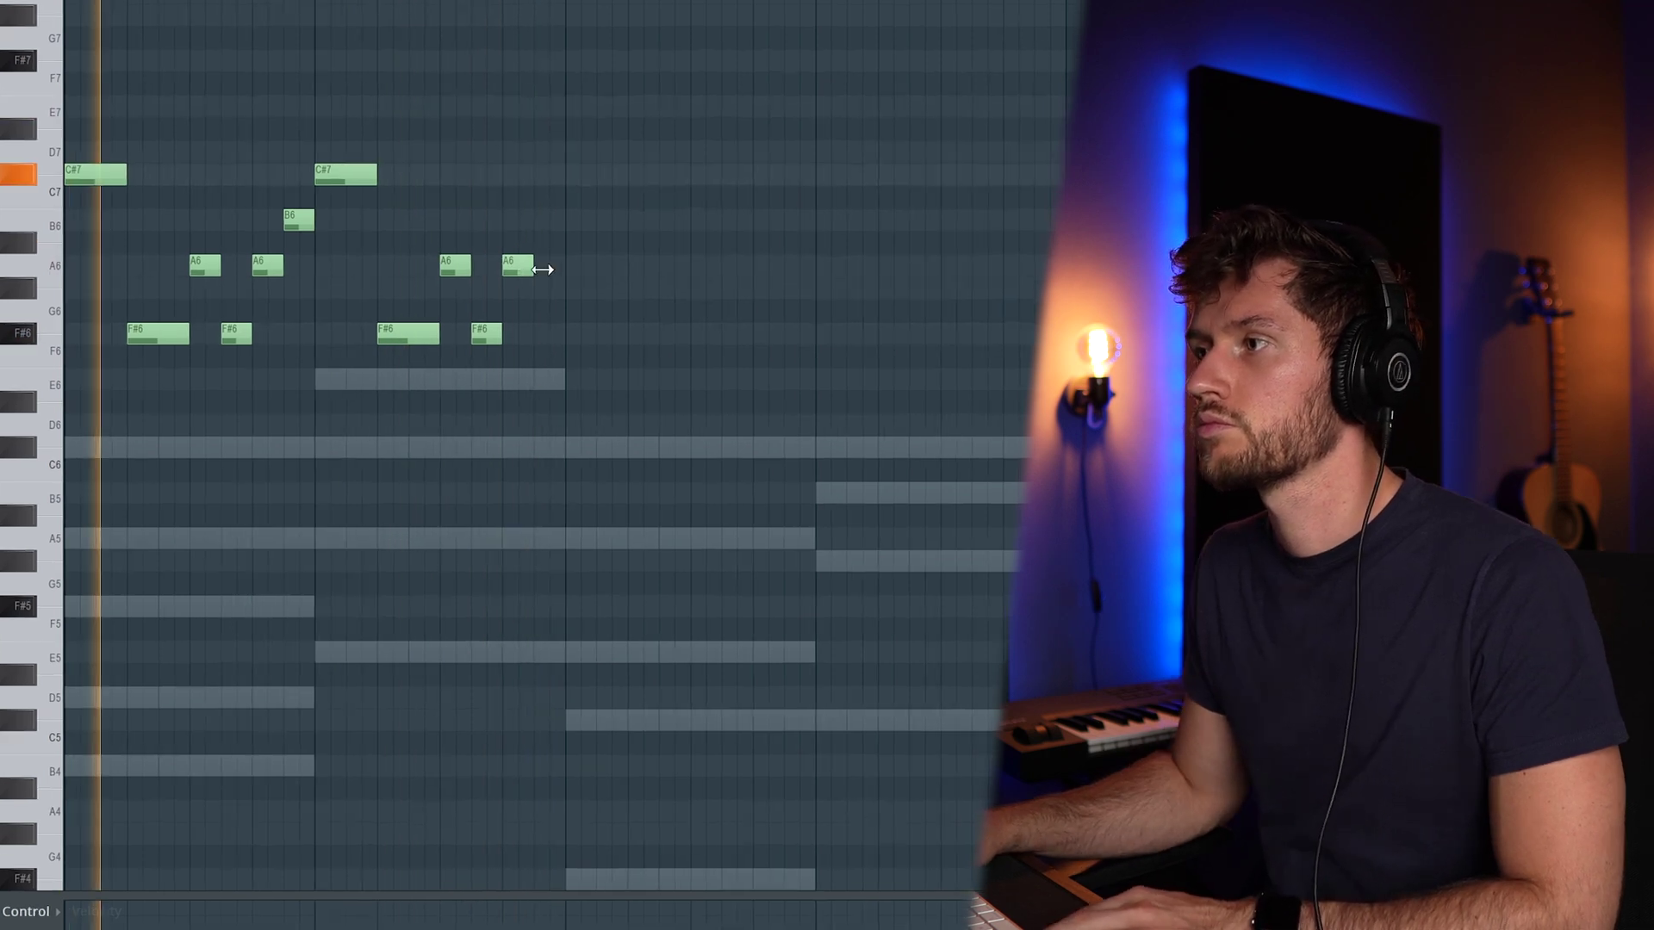
drag(542, 270, 573, 270)
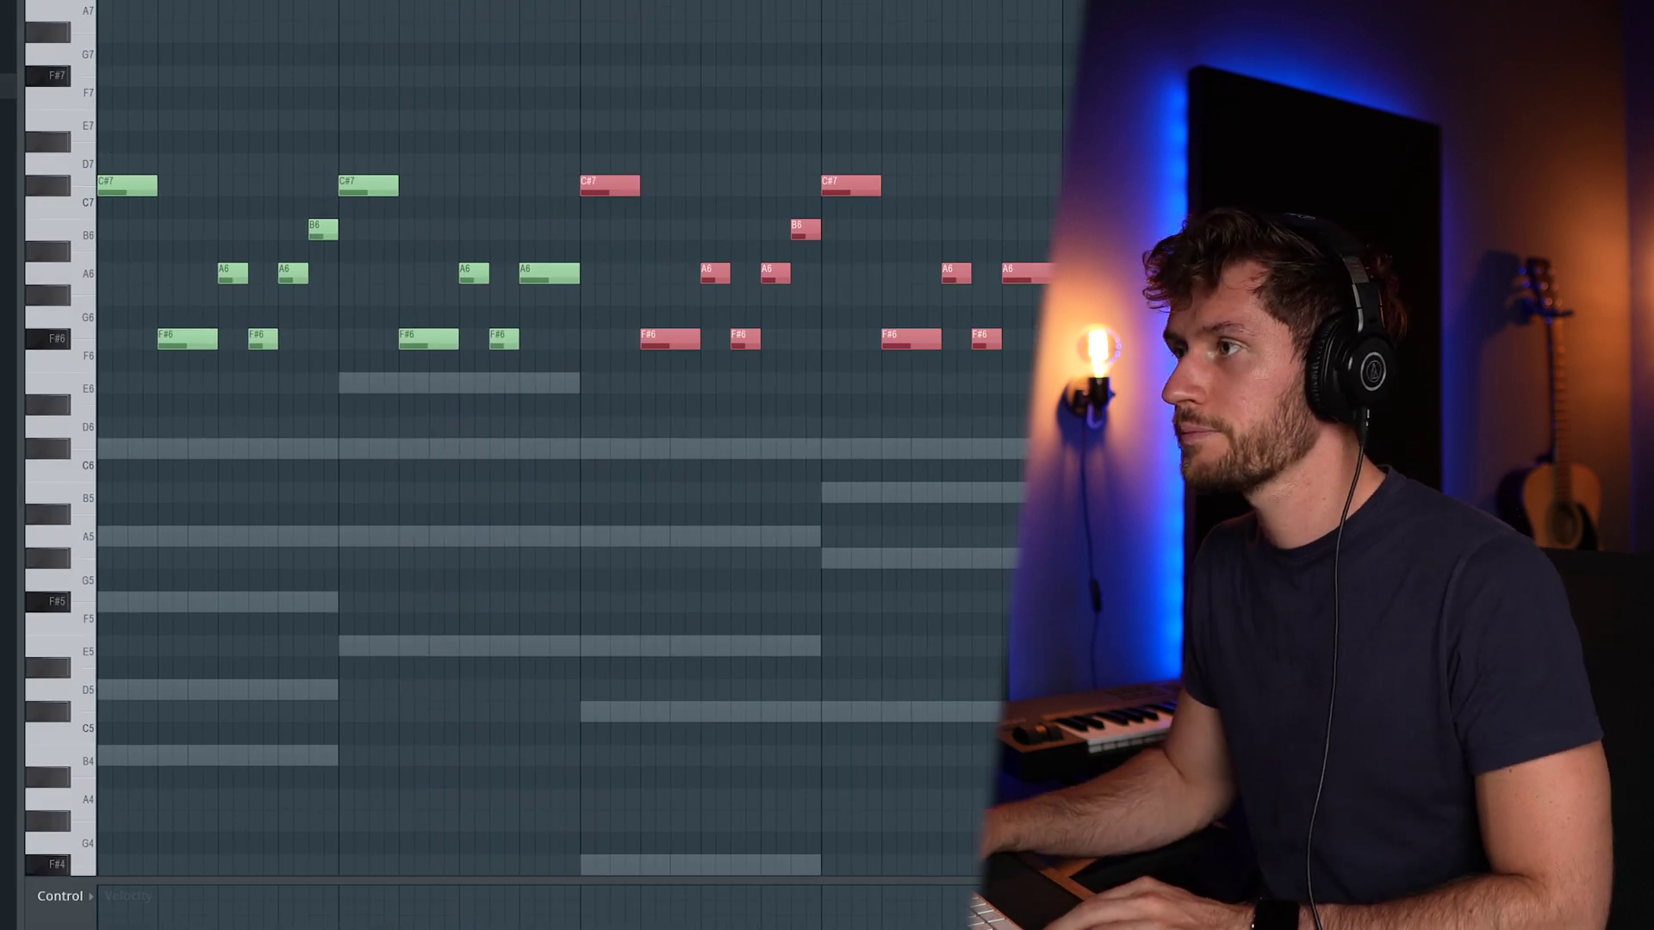
drag(610, 131, 820, 424)
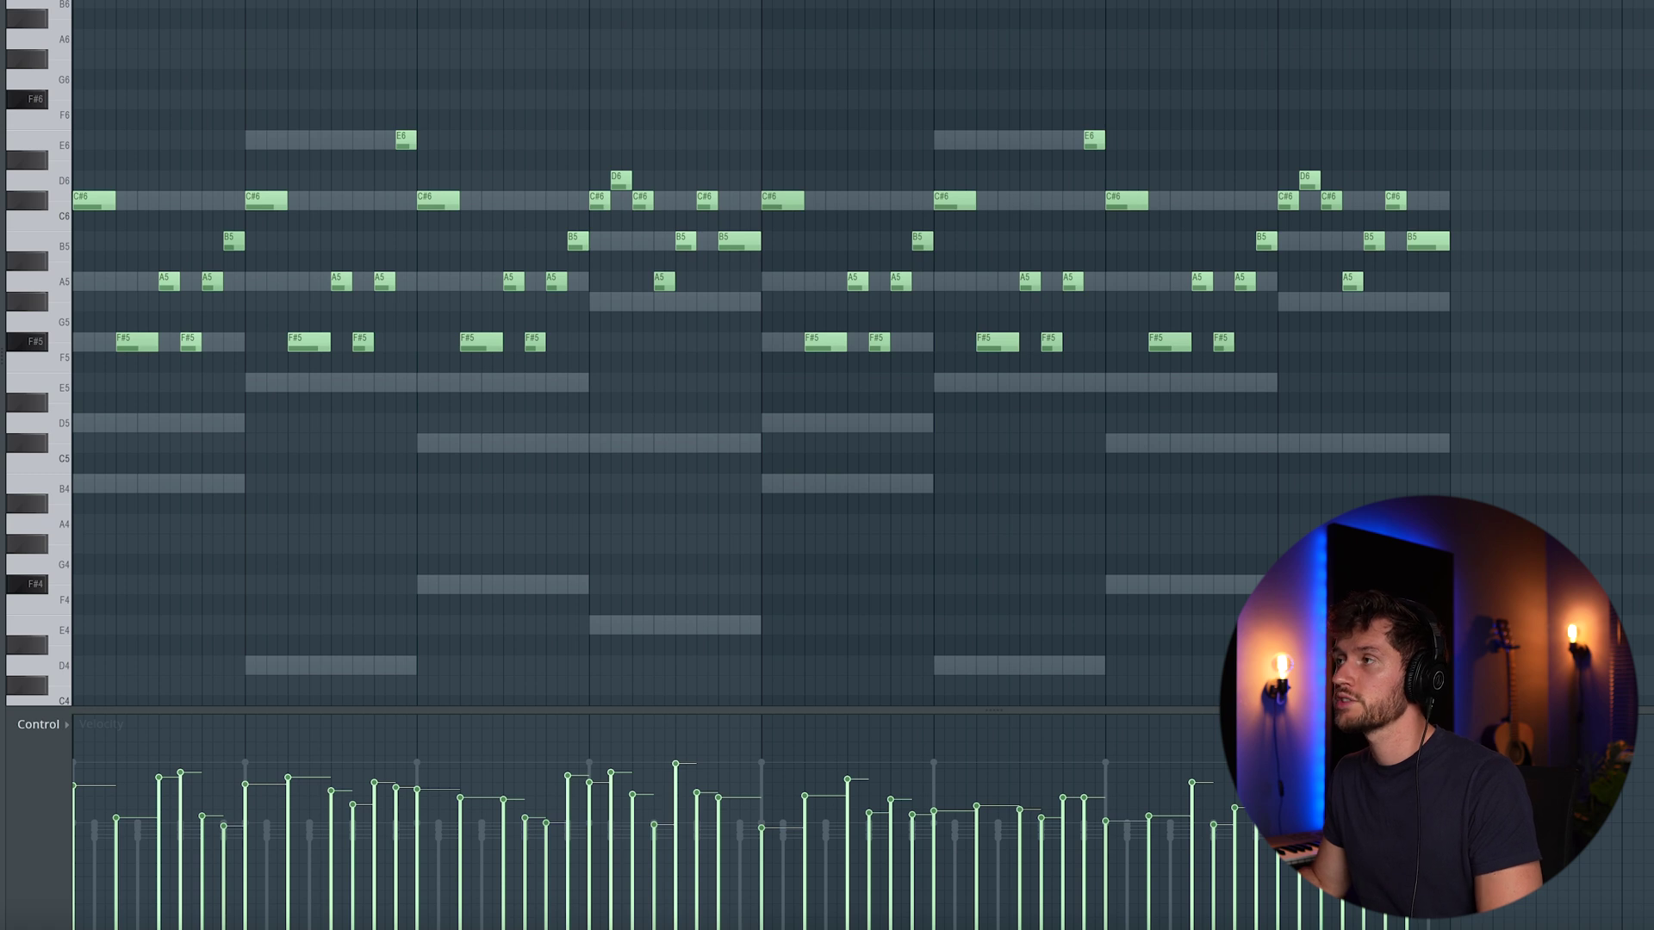
Add ValhallaVintageVerb with 0 ms predelay and 3.20 s decay to the guitar's mixer track, and check its RC-20 Retro Color and Fruity delay 2
key(F6)
key(F9)
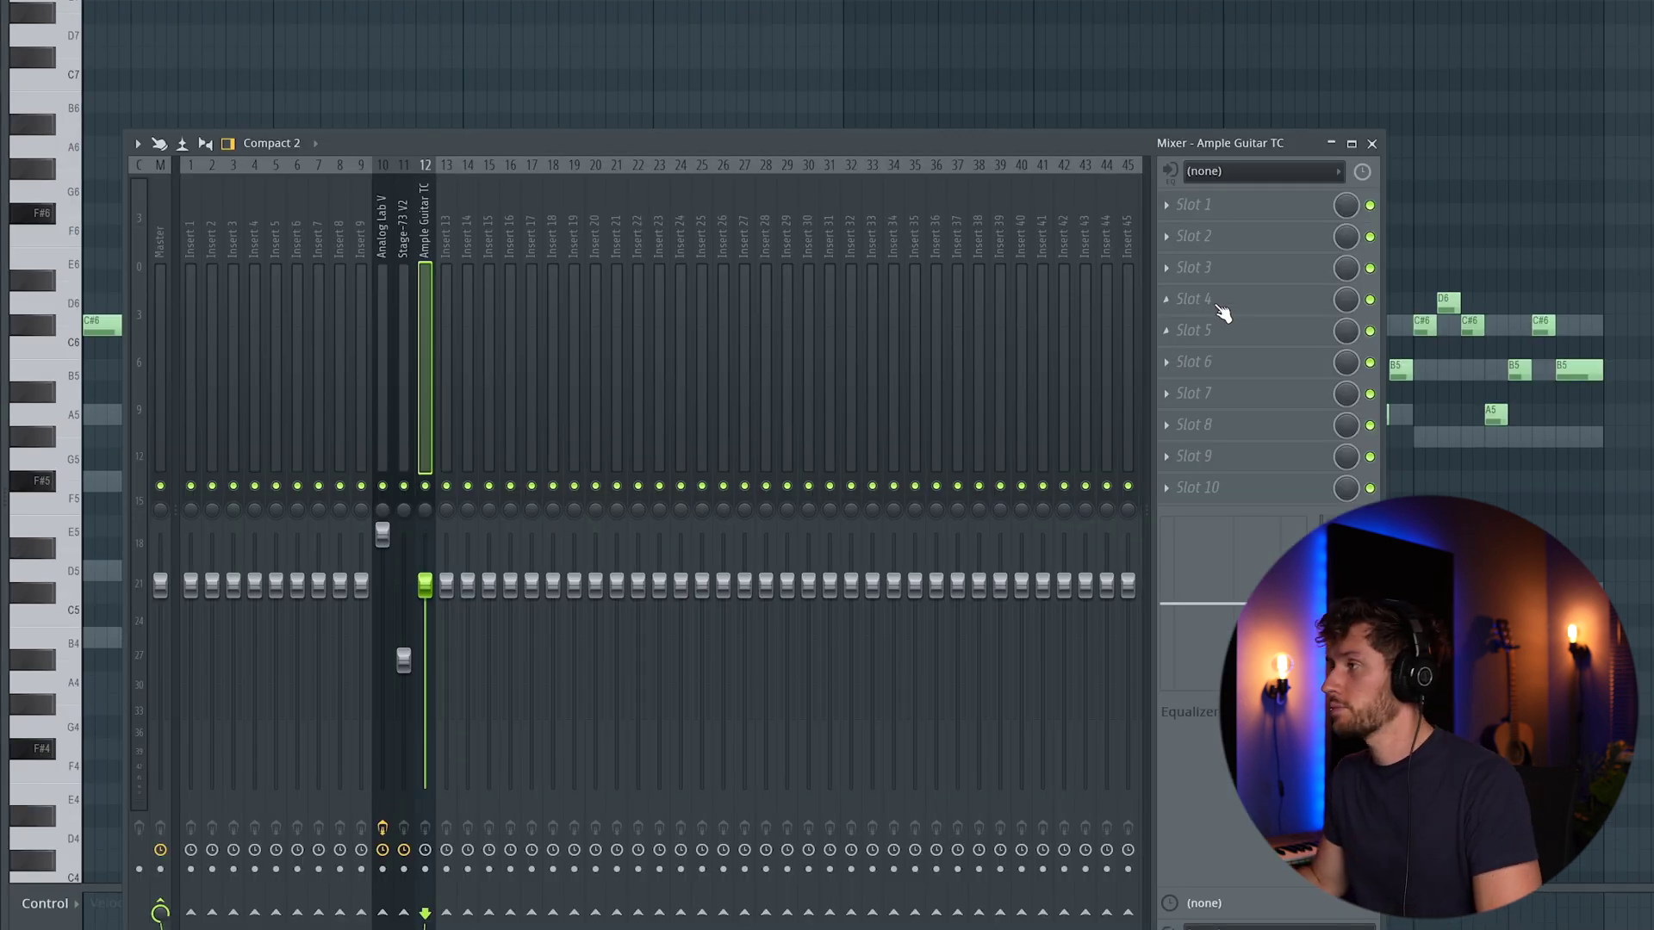
click(1185, 198)
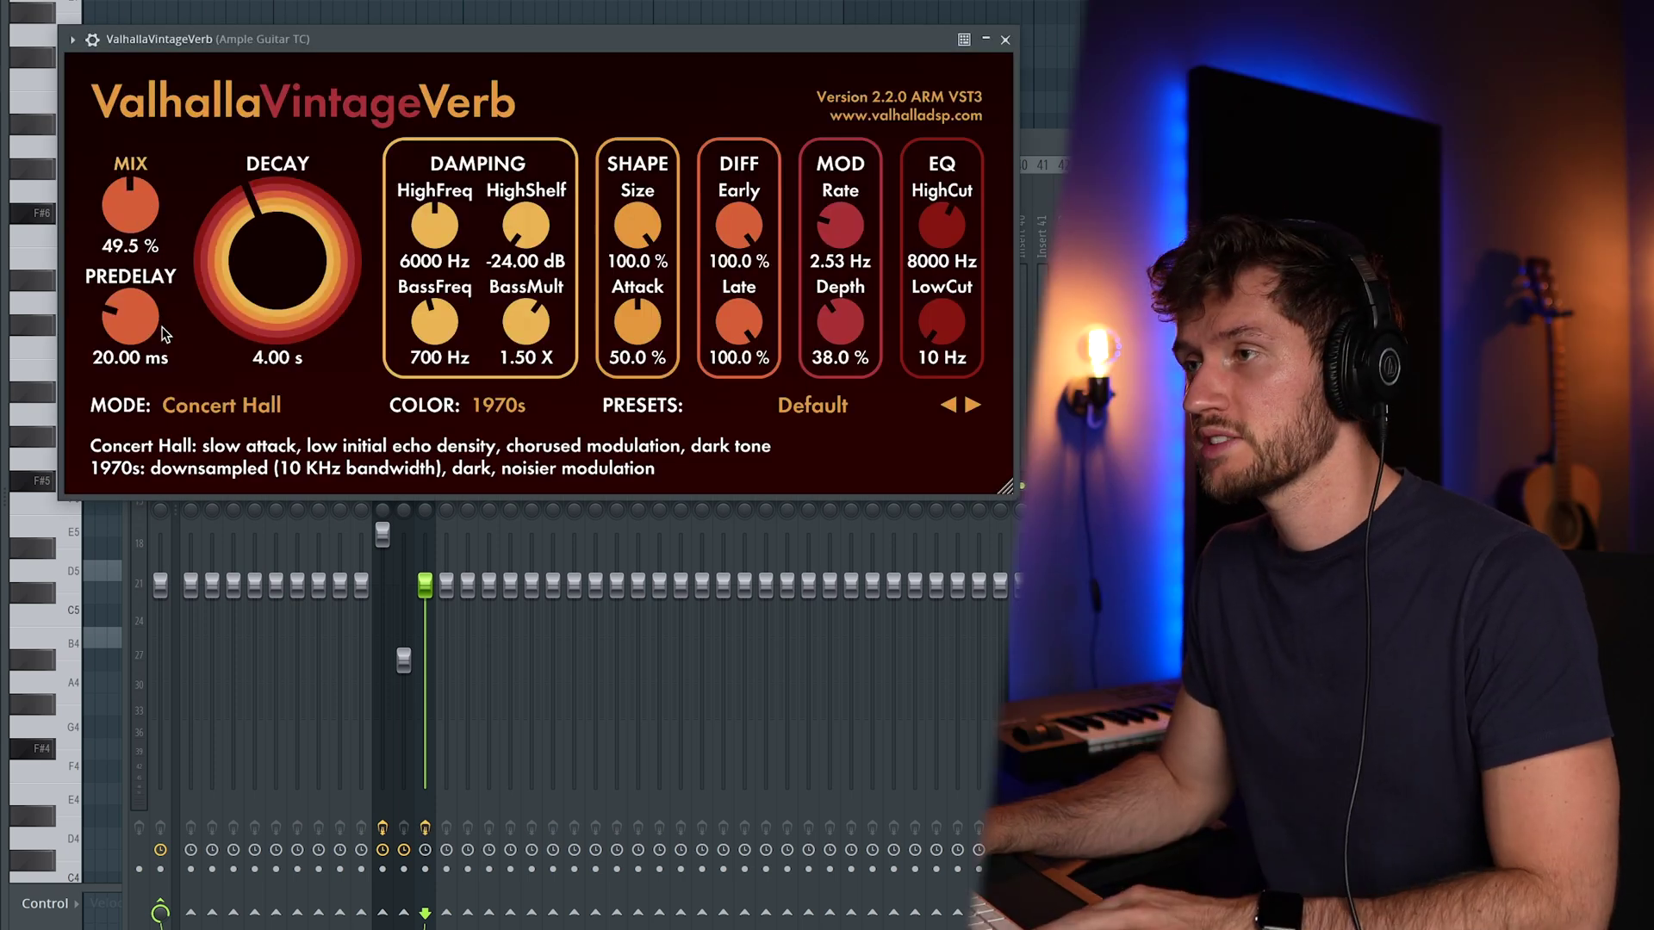
key(space)
drag(140, 324, 143, 395)
drag(280, 280, 282, 297)
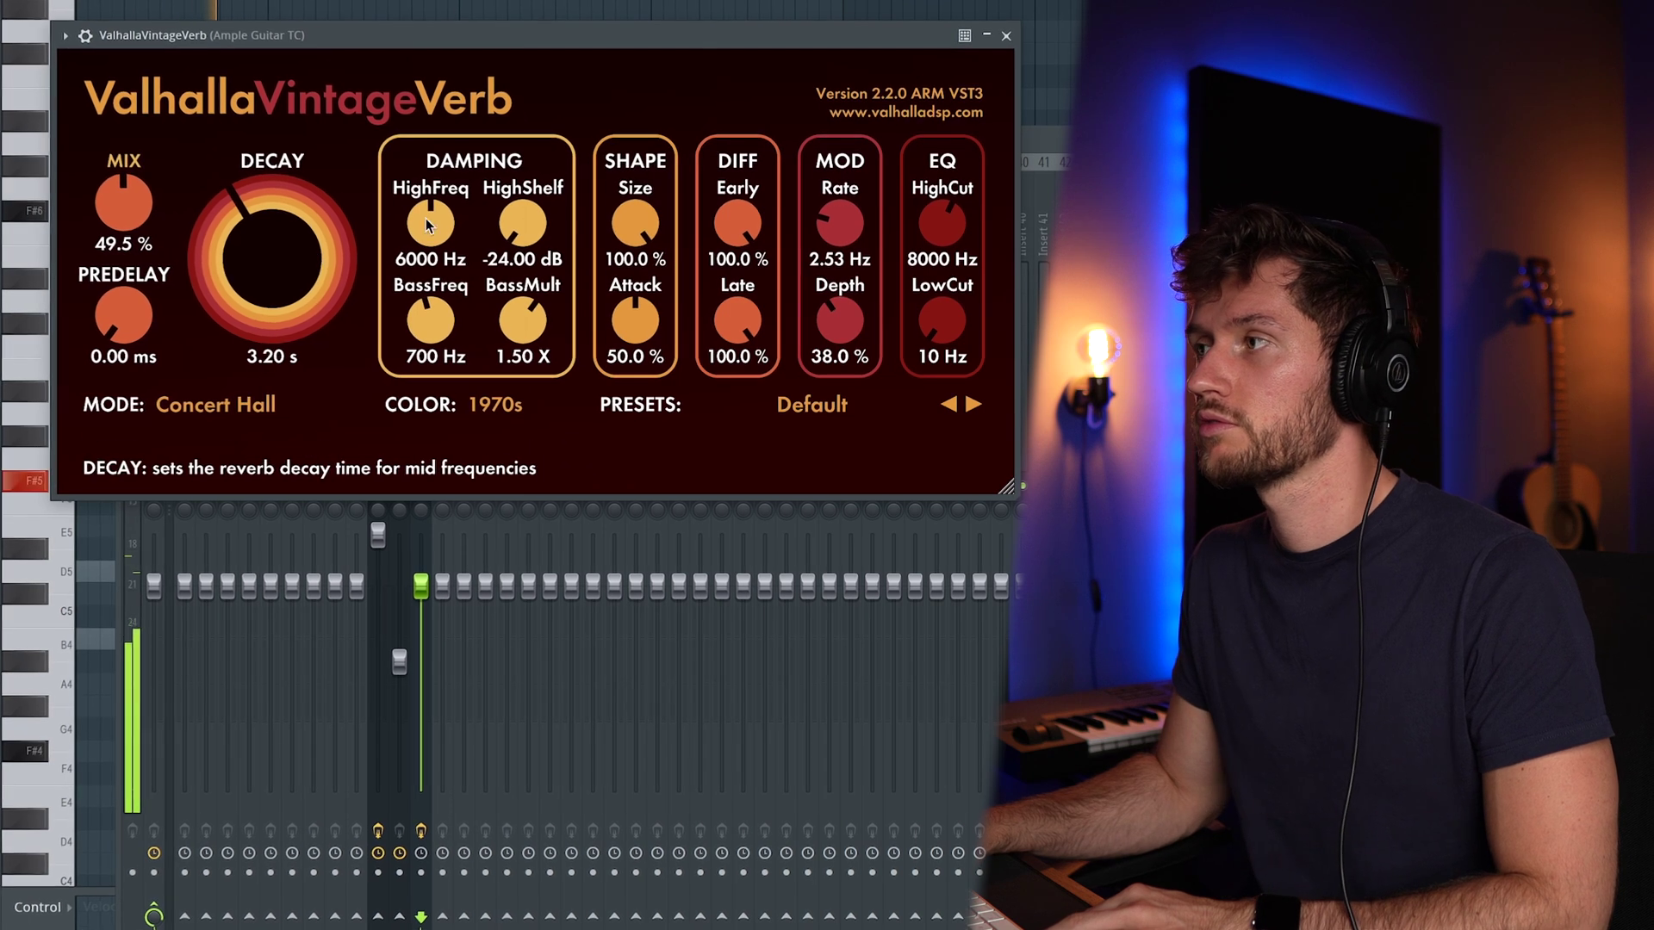
click(1006, 36)
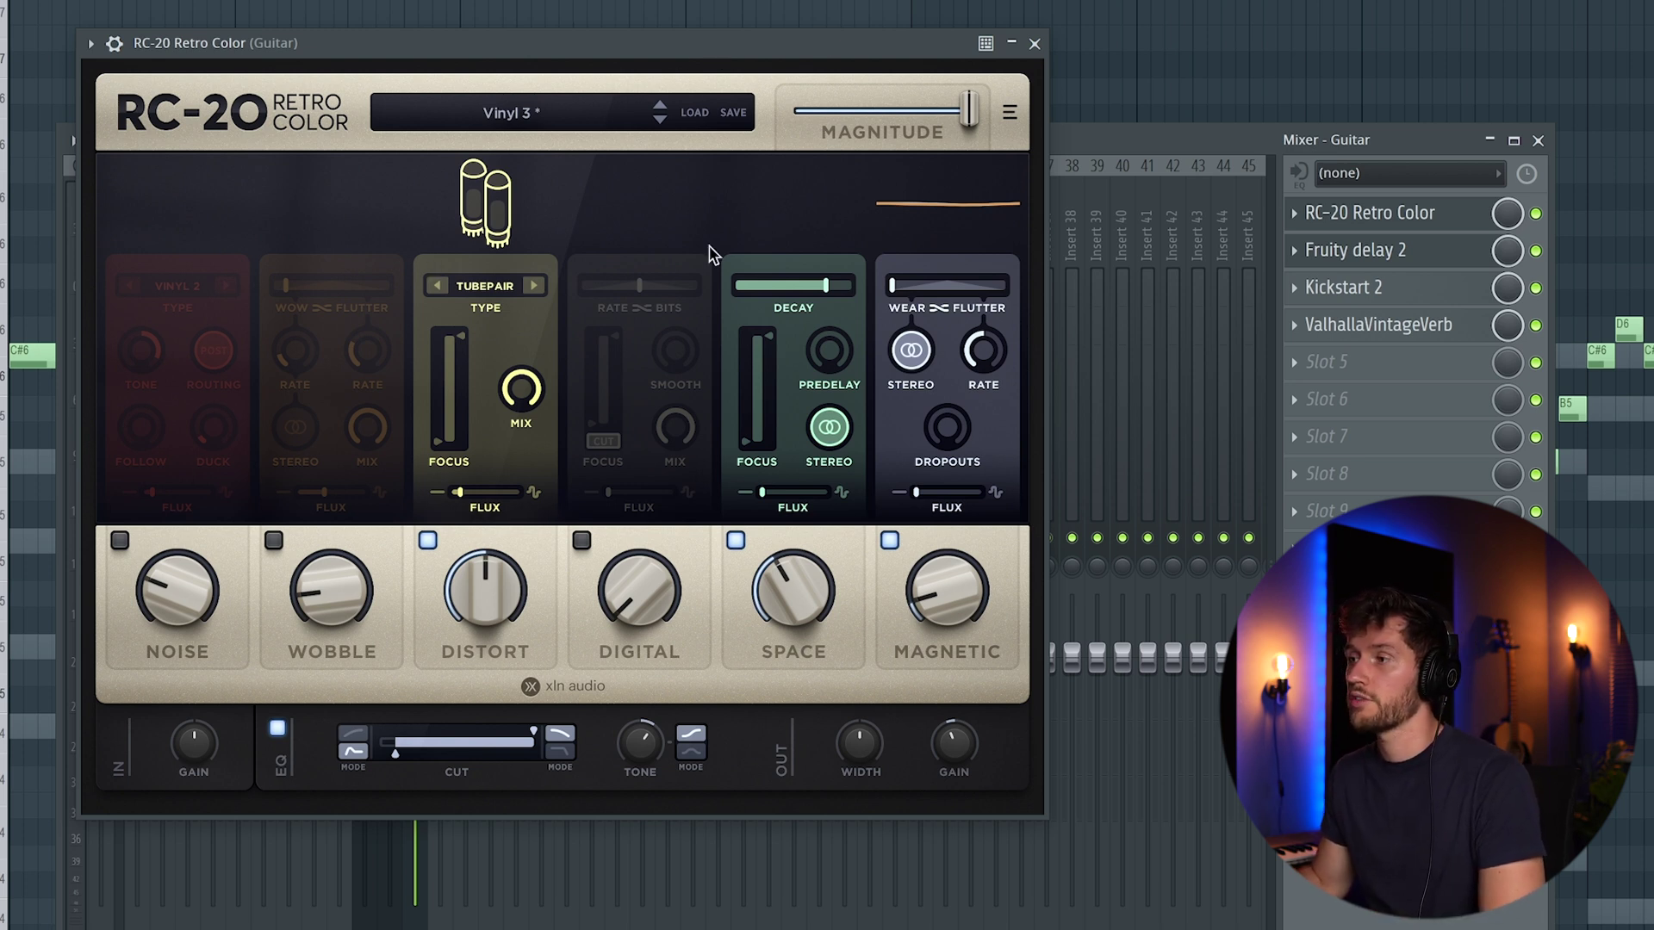
click(1034, 44)
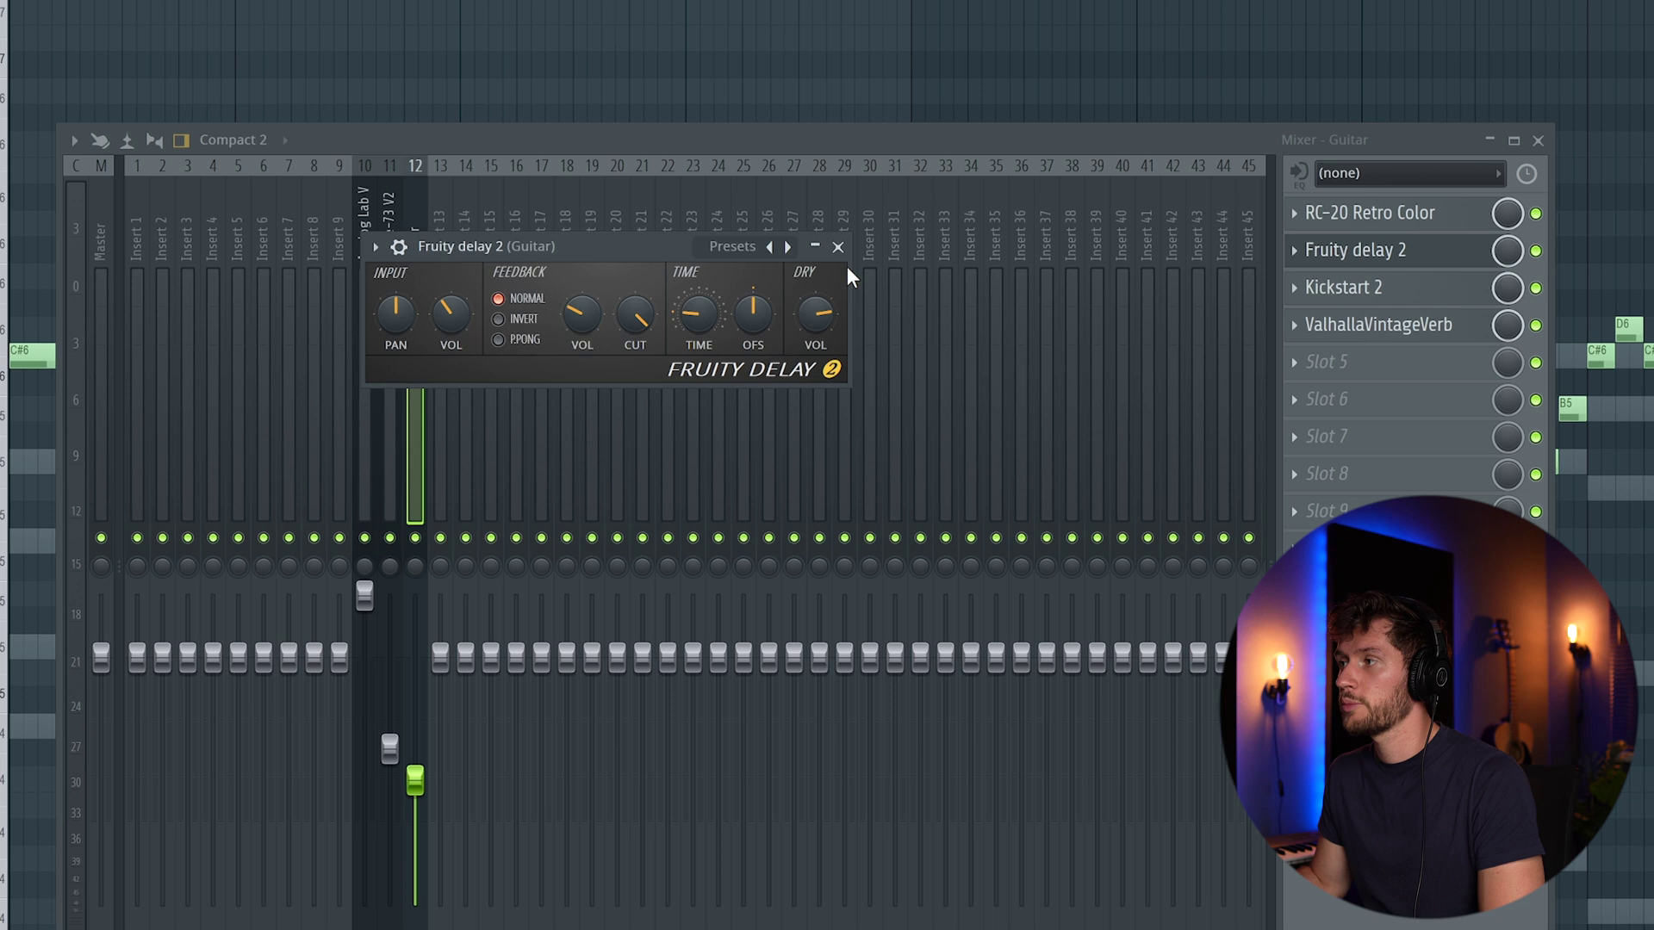
click(837, 248)
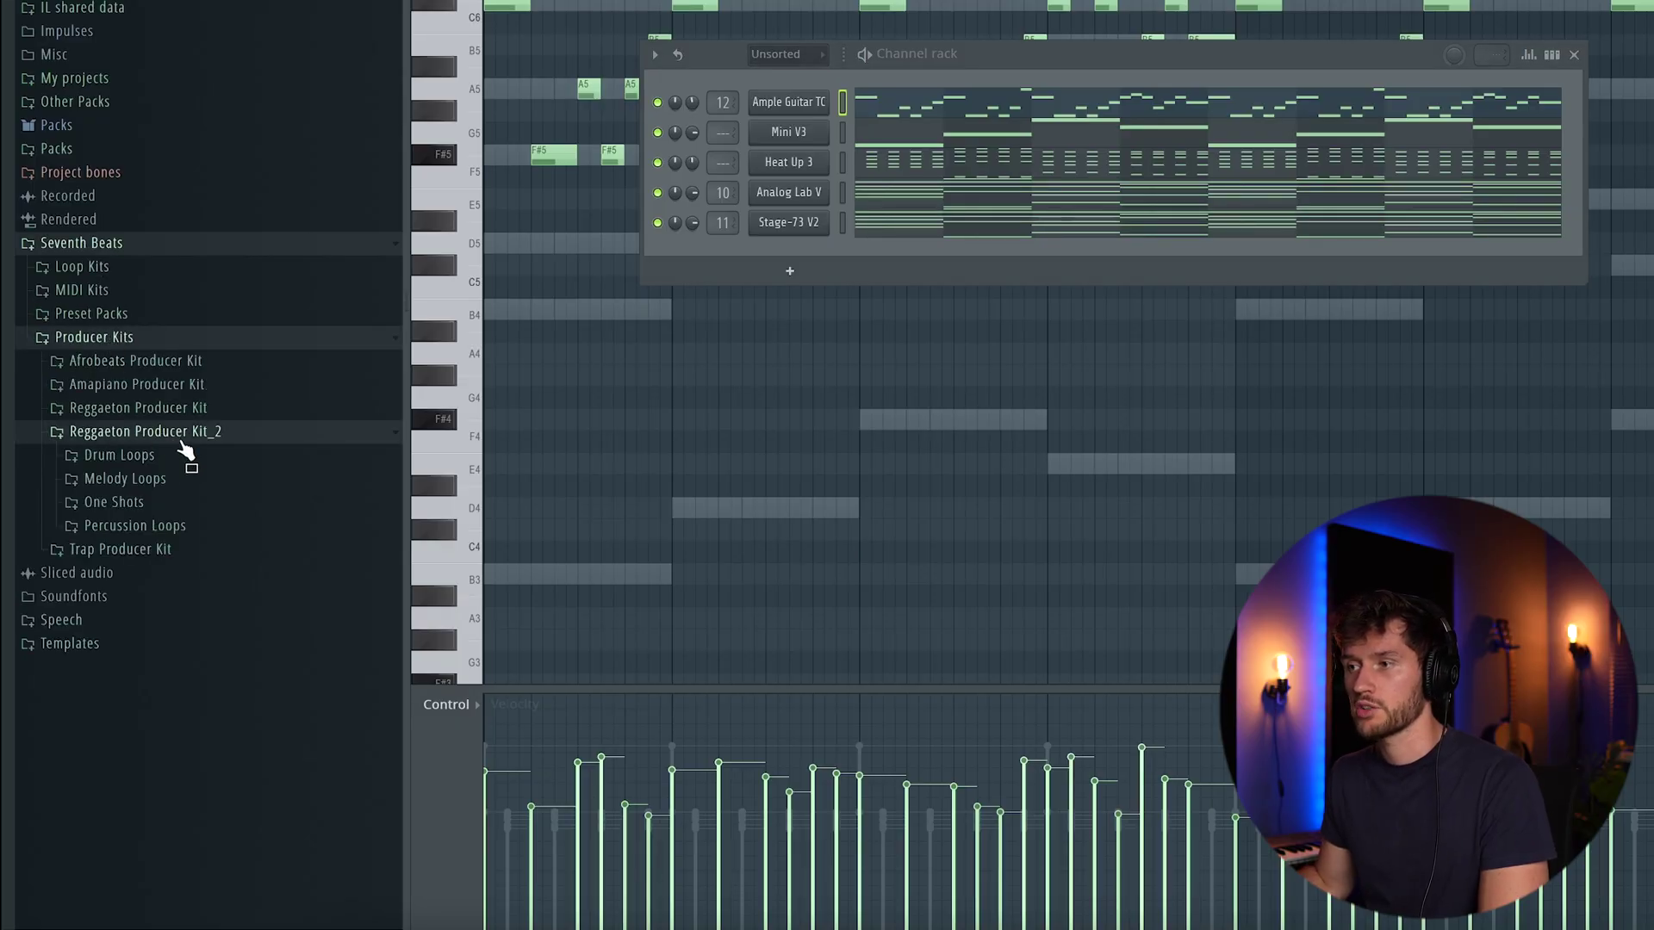
Load the SEVENTH_KICK_6 (A) one-shot from Reggaeton Producer Kit_2 as a new channel
click(159, 502)
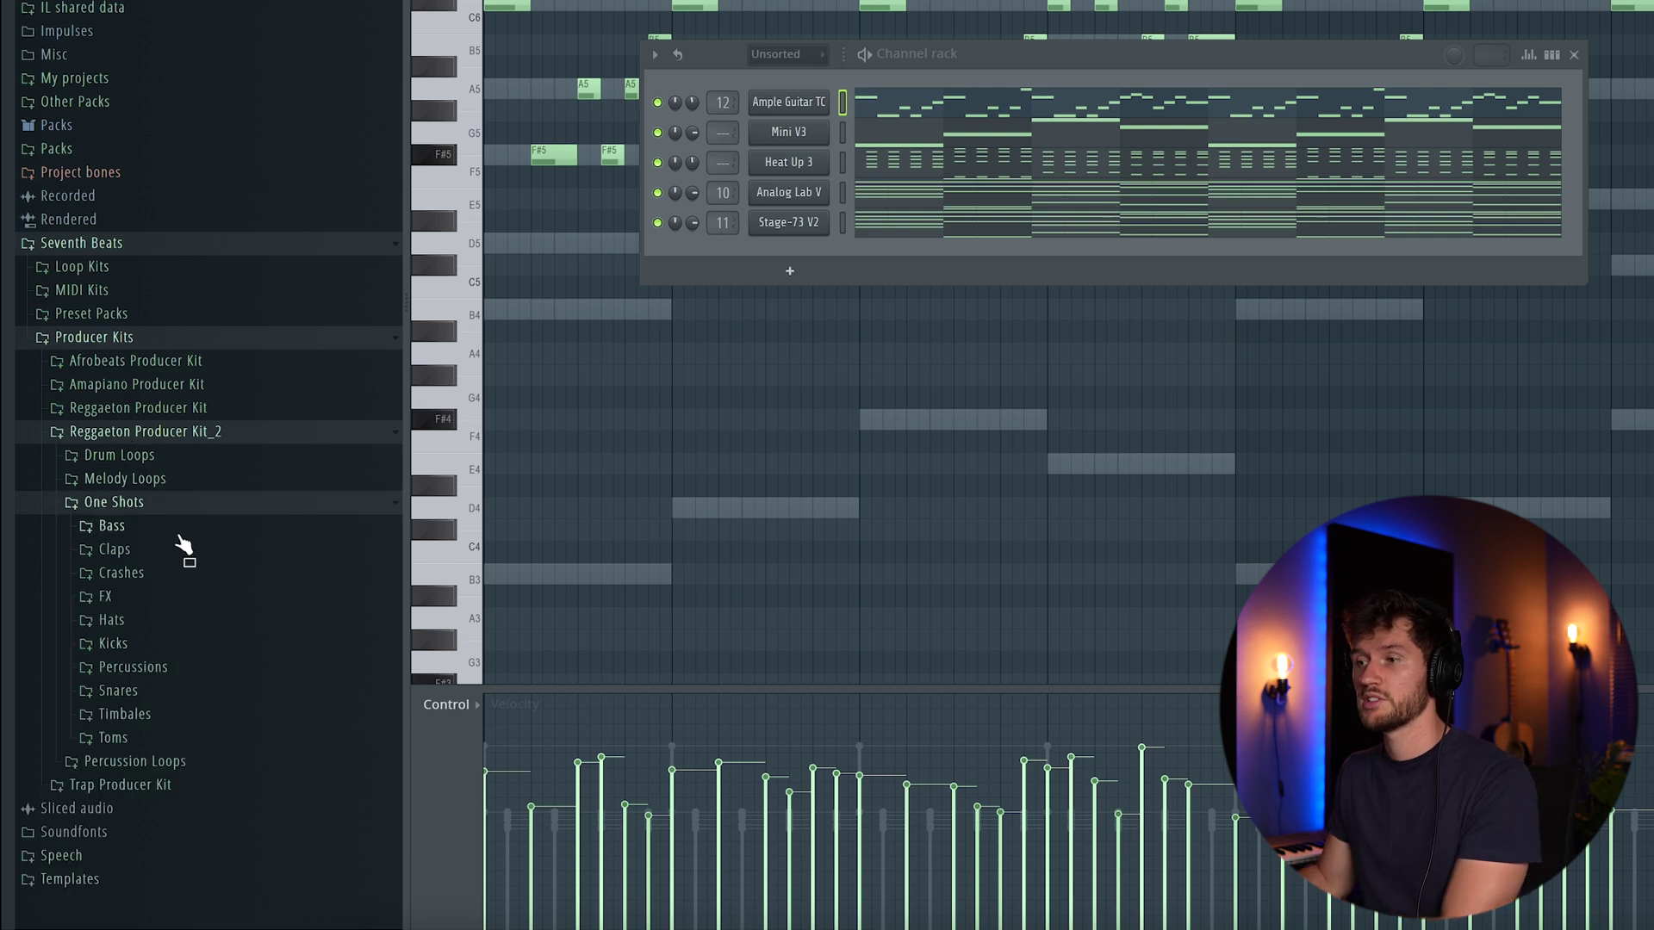
click(129, 643)
drag(767, 278, 769, 281)
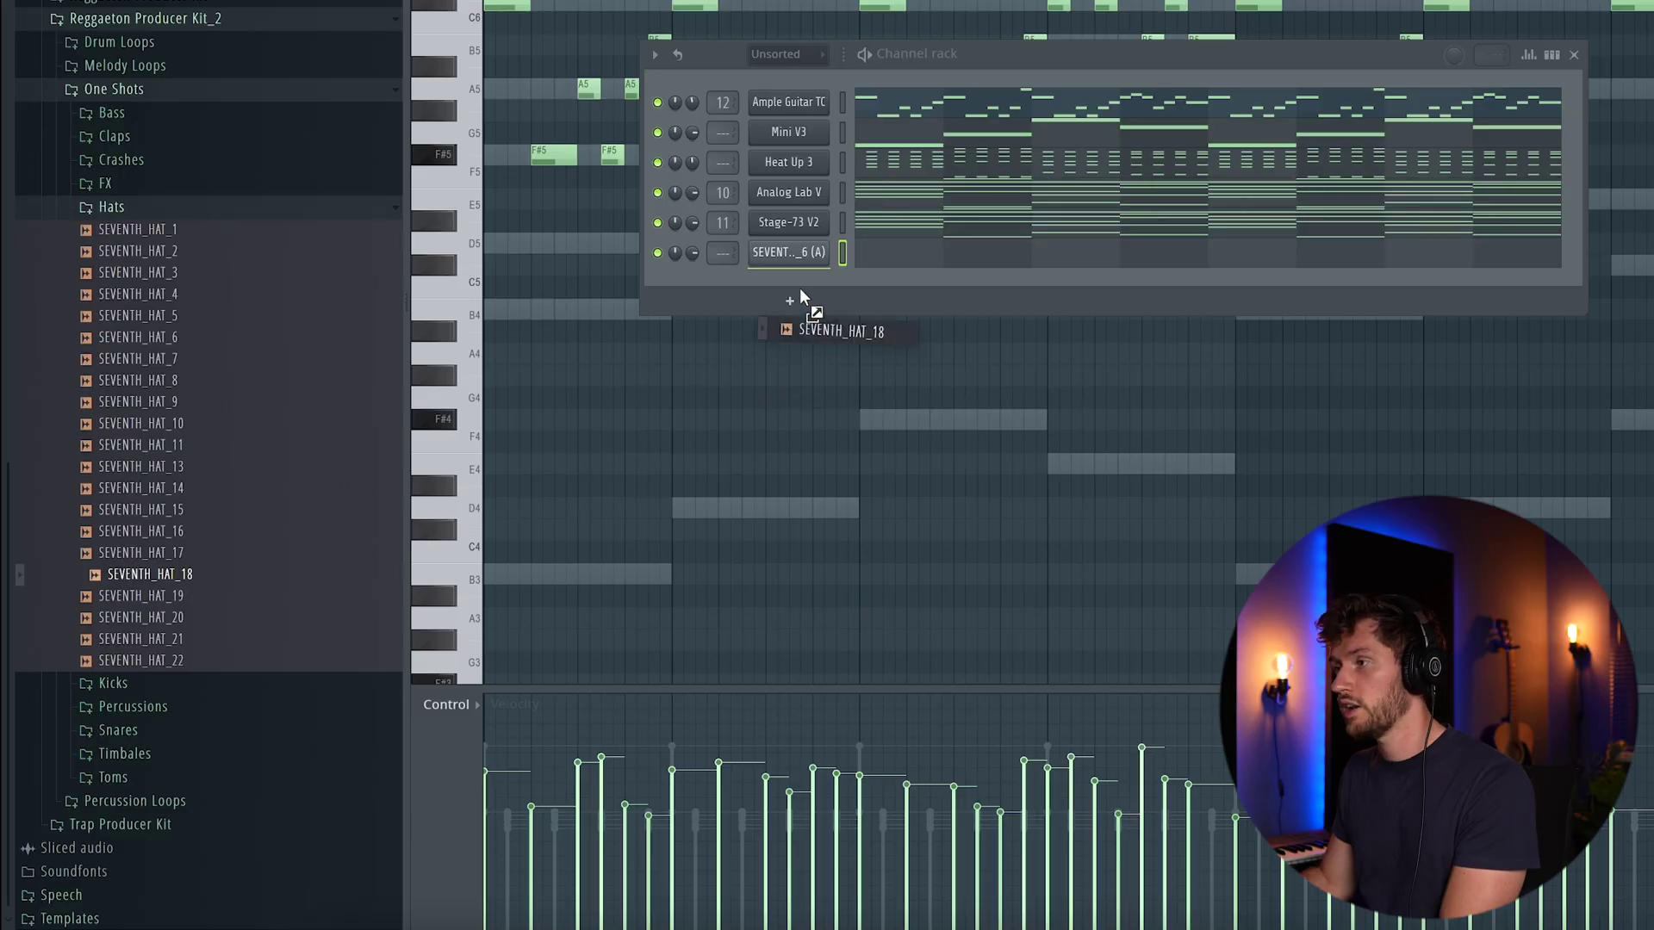
Load the SEVENTH_HAT_18 and SEVENTH_SNARE_56 one-shots from the same kit as new channels
drag(800, 289, 798, 294)
click(110, 209)
click(194, 694)
scroll(195, 638, down, 10)
drag(189, 880, 673, 500)
drag(798, 305, 800, 297)
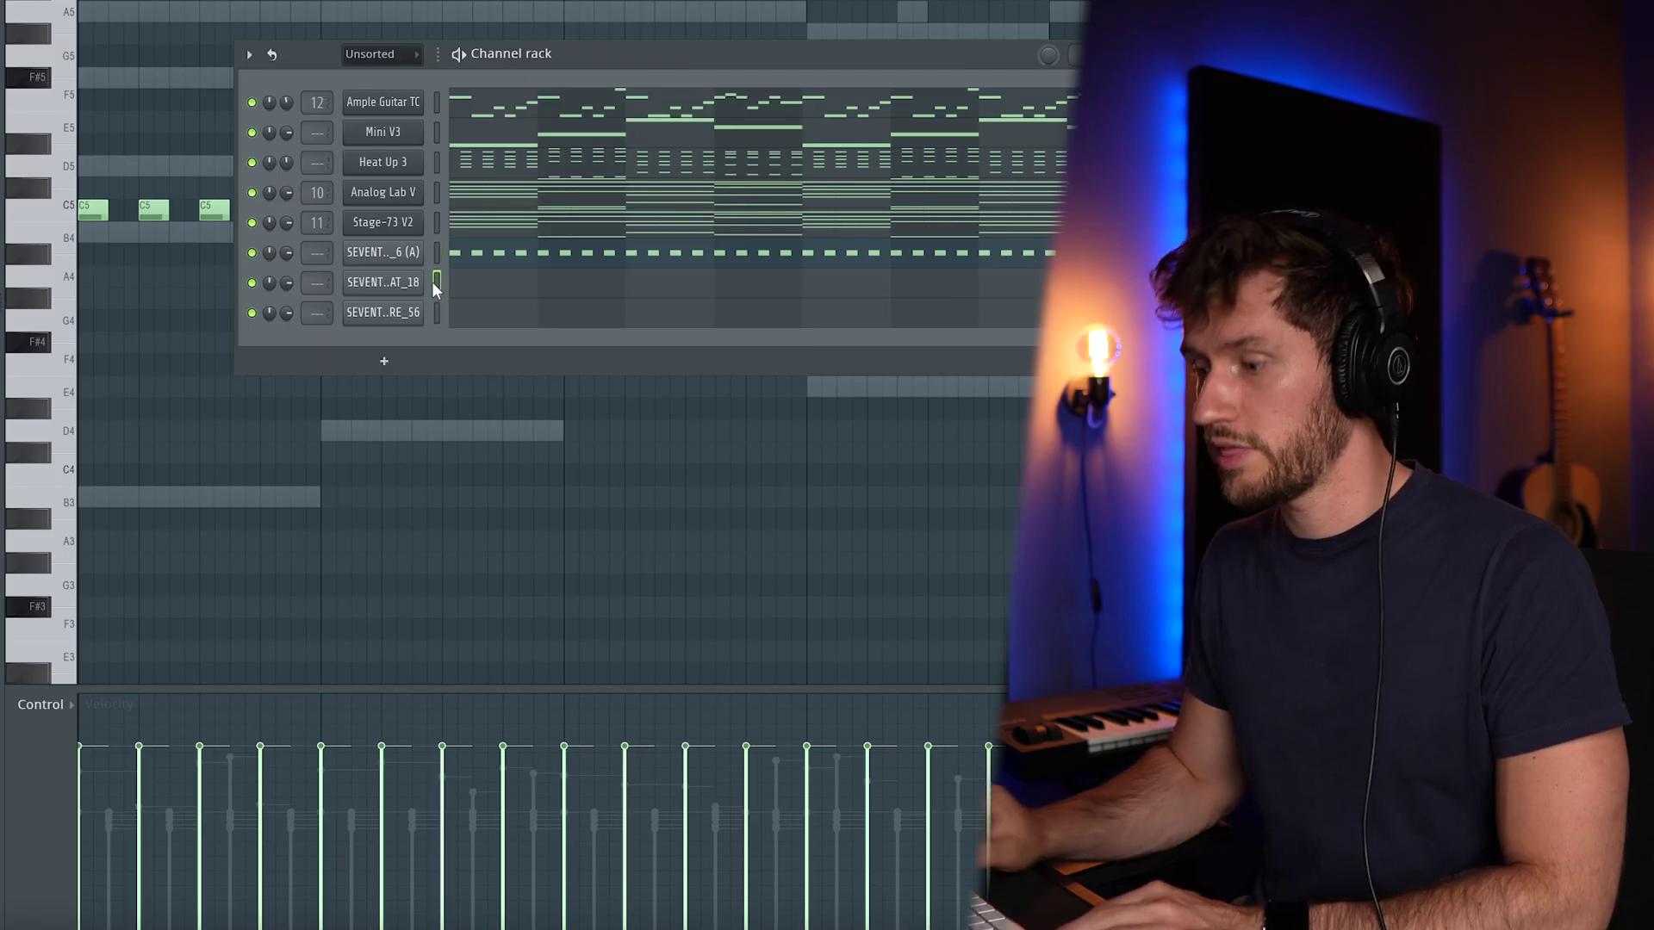
Copy the quarter-note kick pattern to SEVENTH_HAT_18 and write syncopated SEVENTH_SNARE_56 hits on C5 across the eight bars
click(437, 283)
key(ctrl+v)
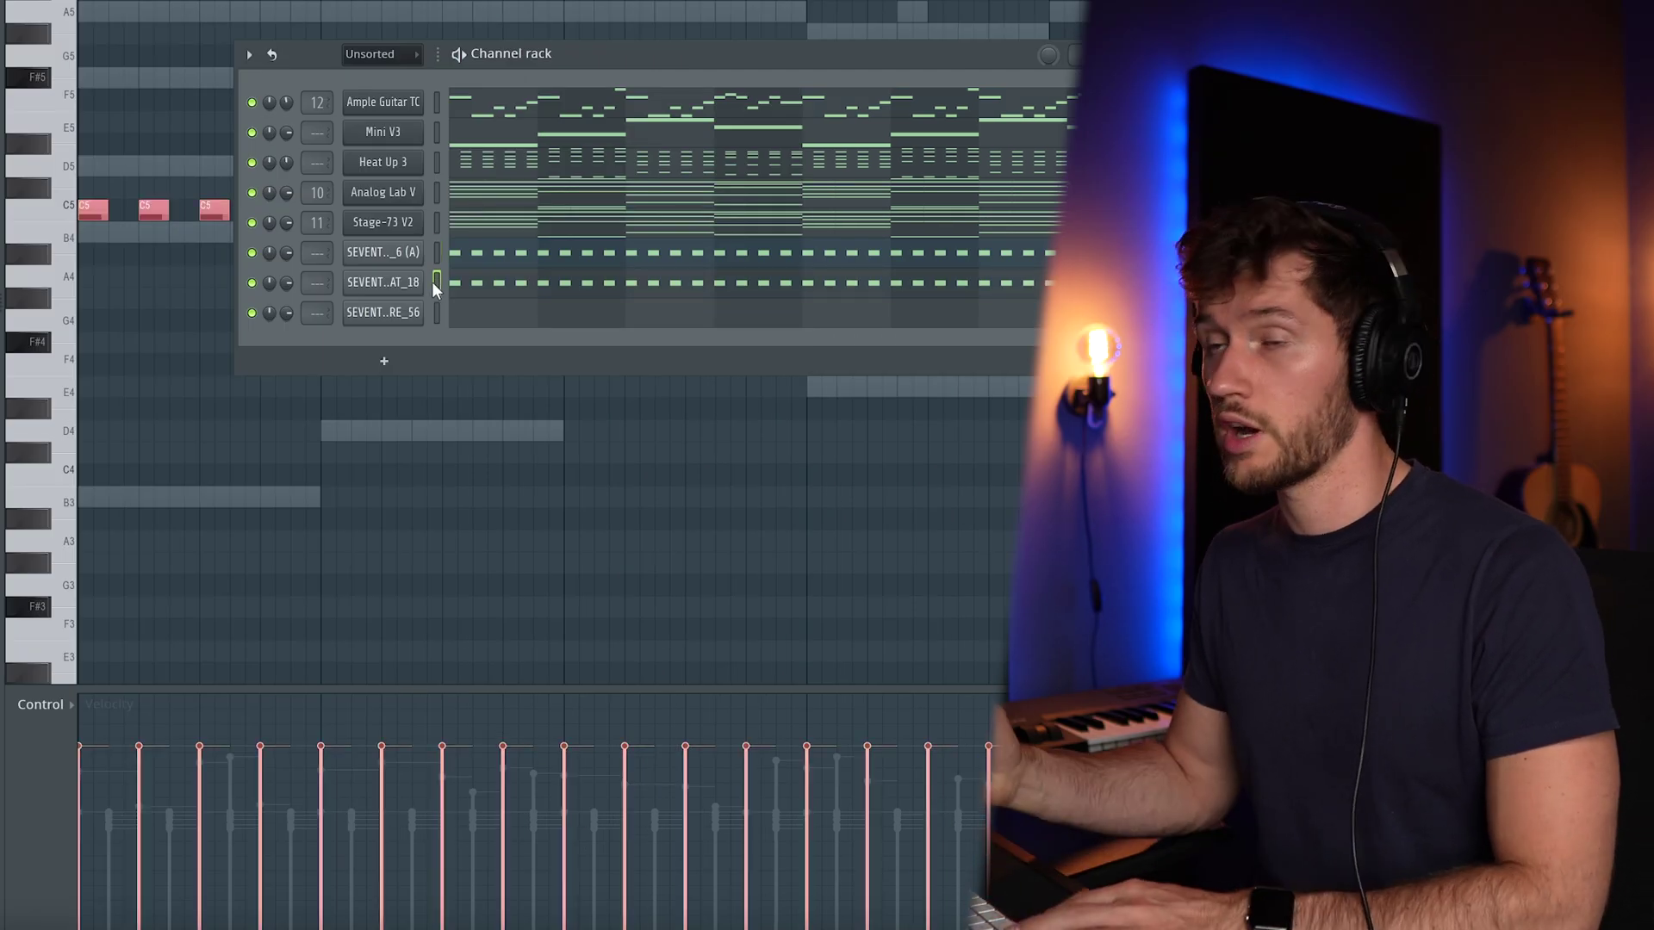
key(space)
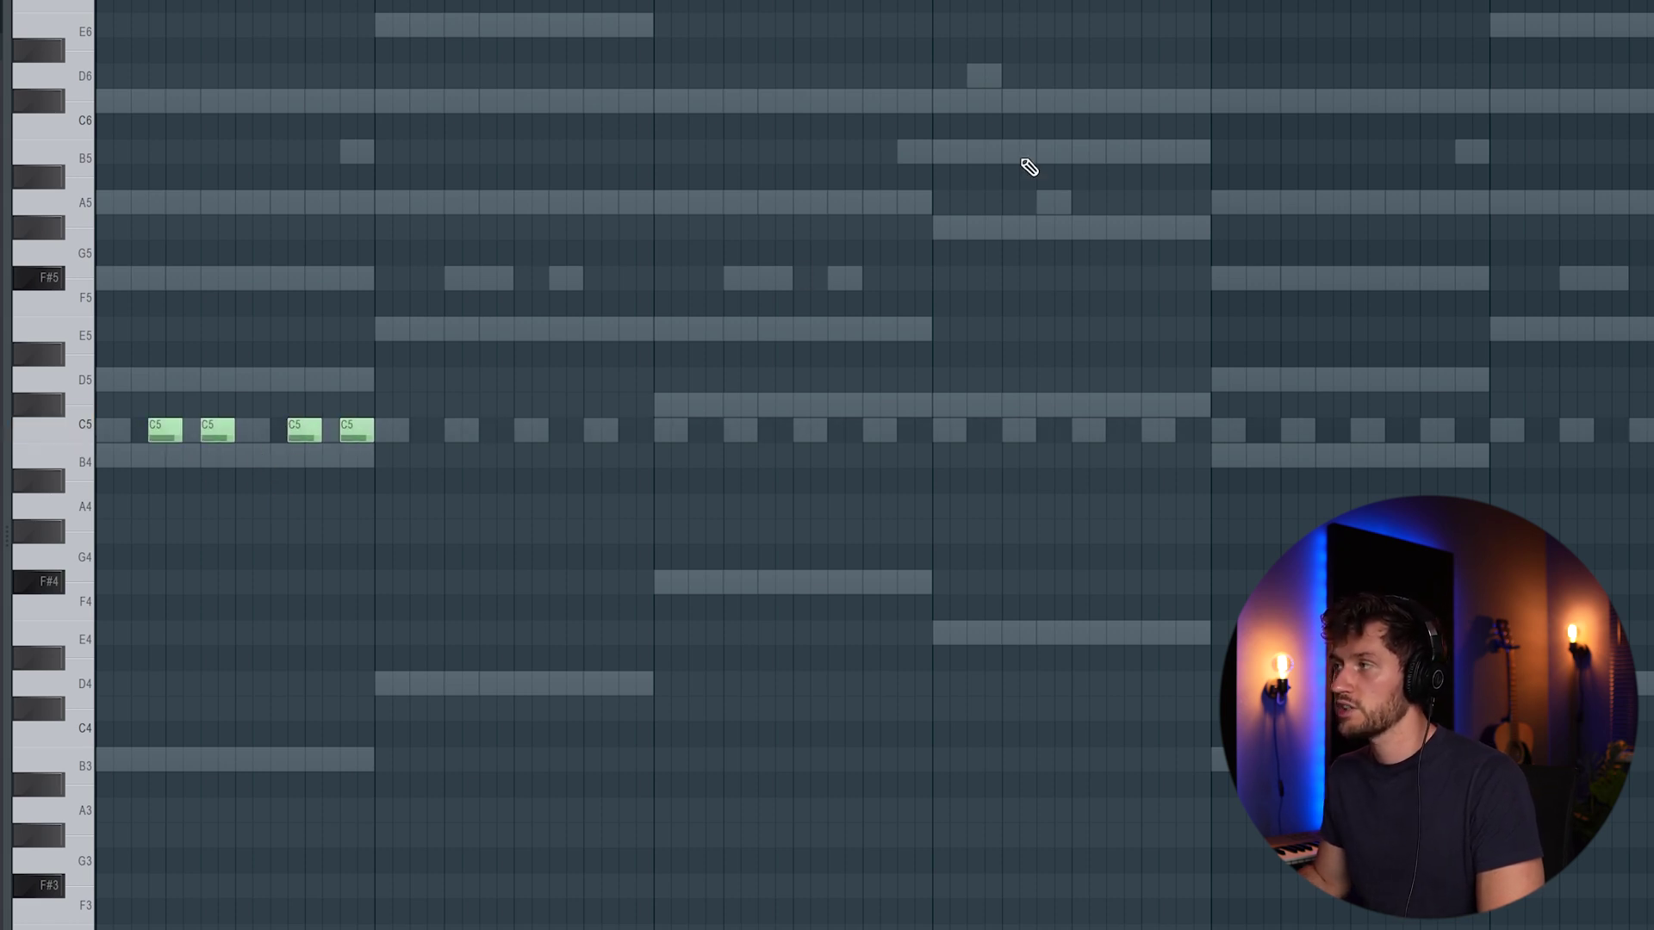
scroll(375, 308, up, 3)
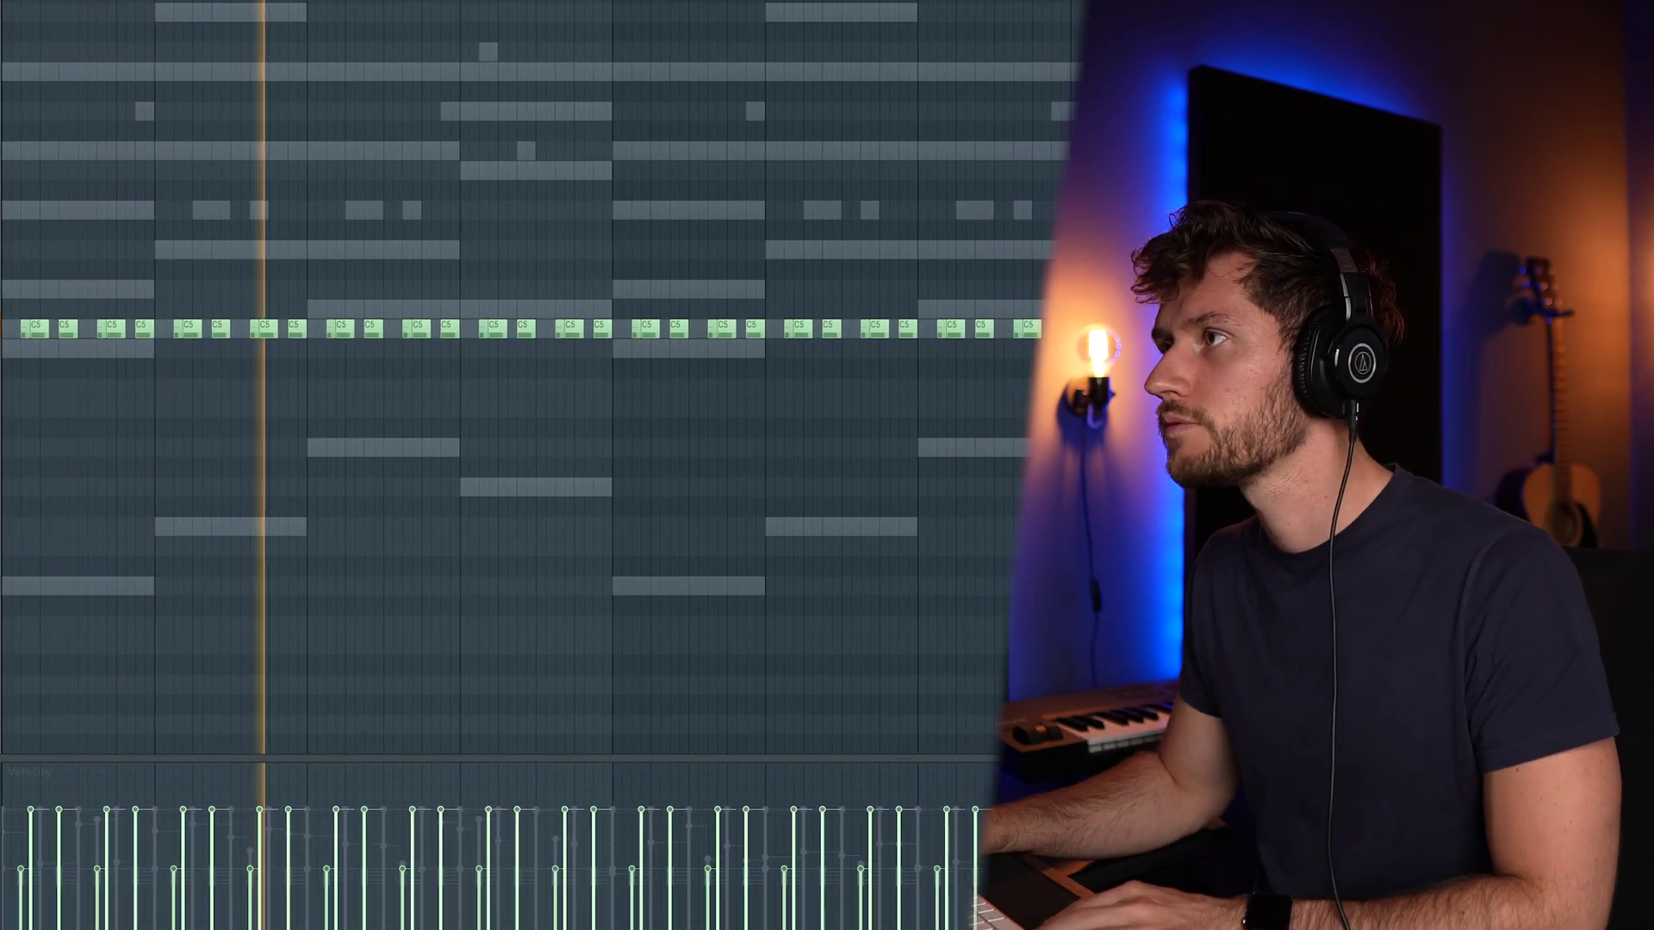
key(F6)
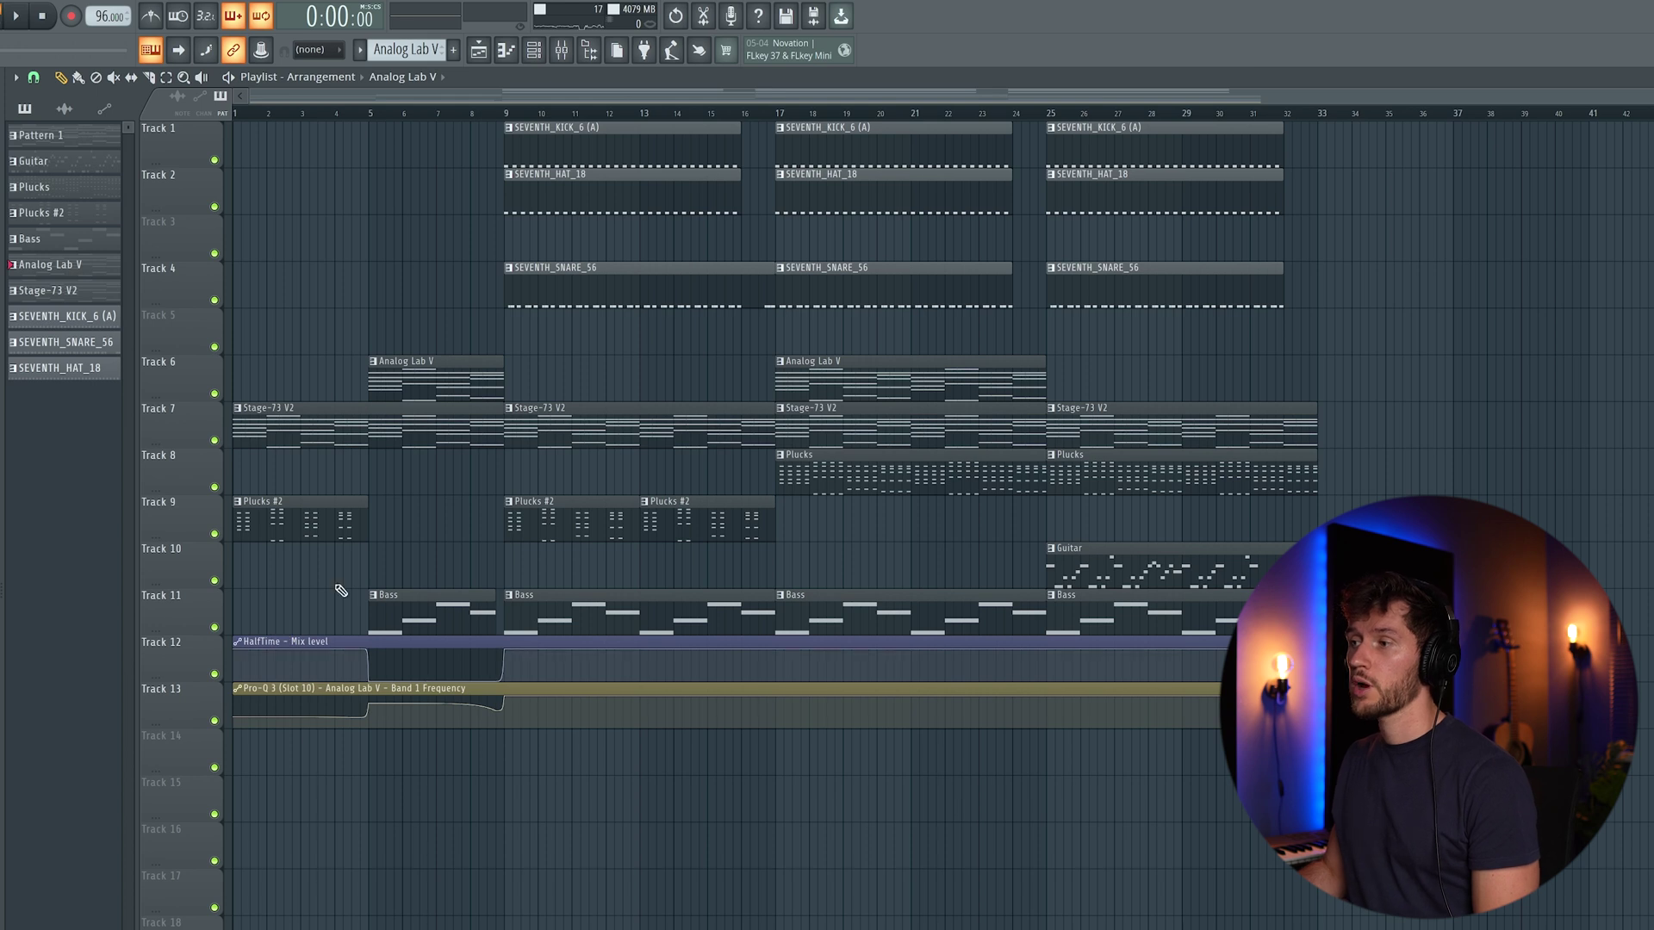
Open the mix level options of the HalfTime effect on the Analog Lab V mixer track
click(564, 52)
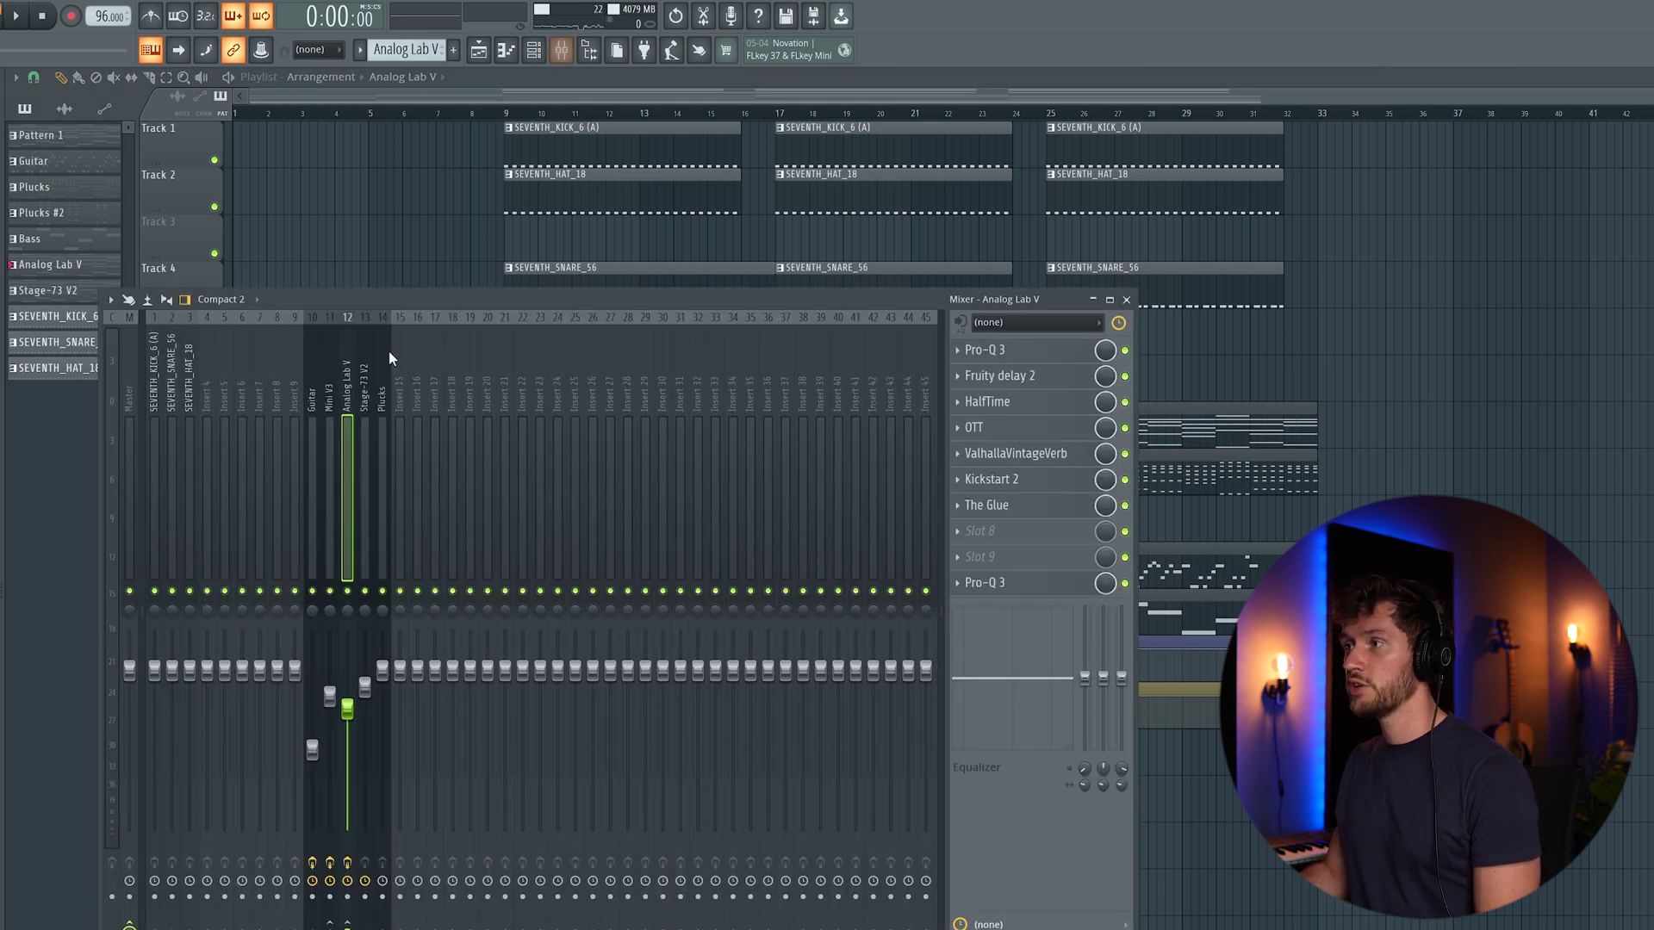
right_click(1108, 403)
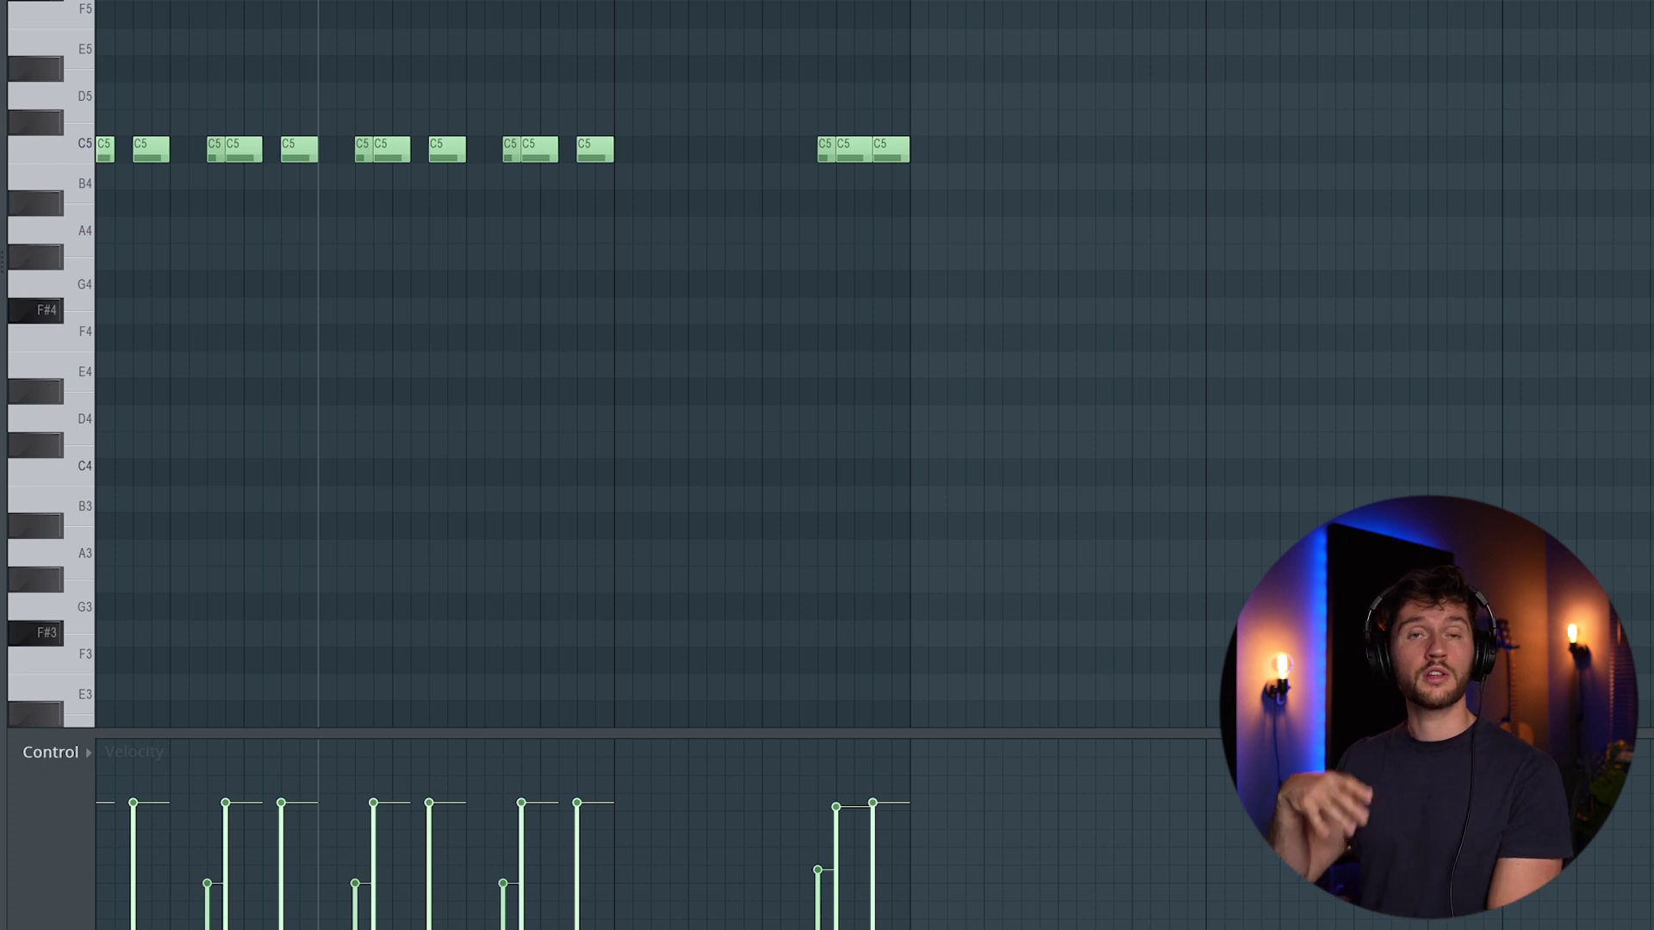
Play the snare pattern with its closing fill and the full playlist arrangement through its last section
key(space)
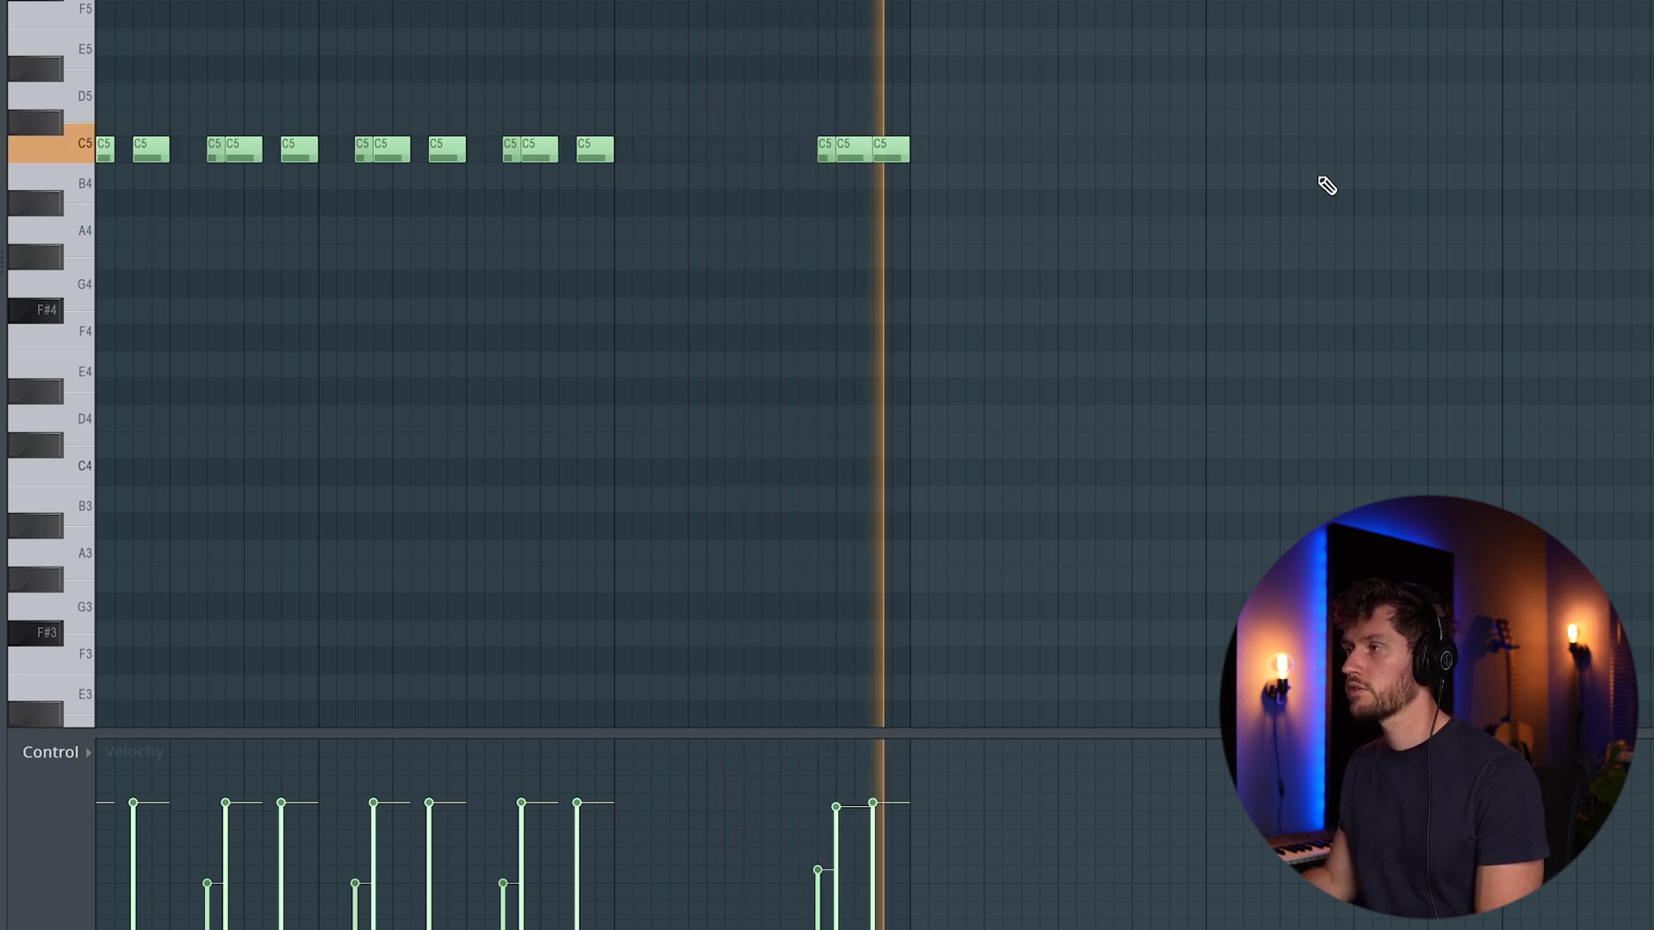
key(space)
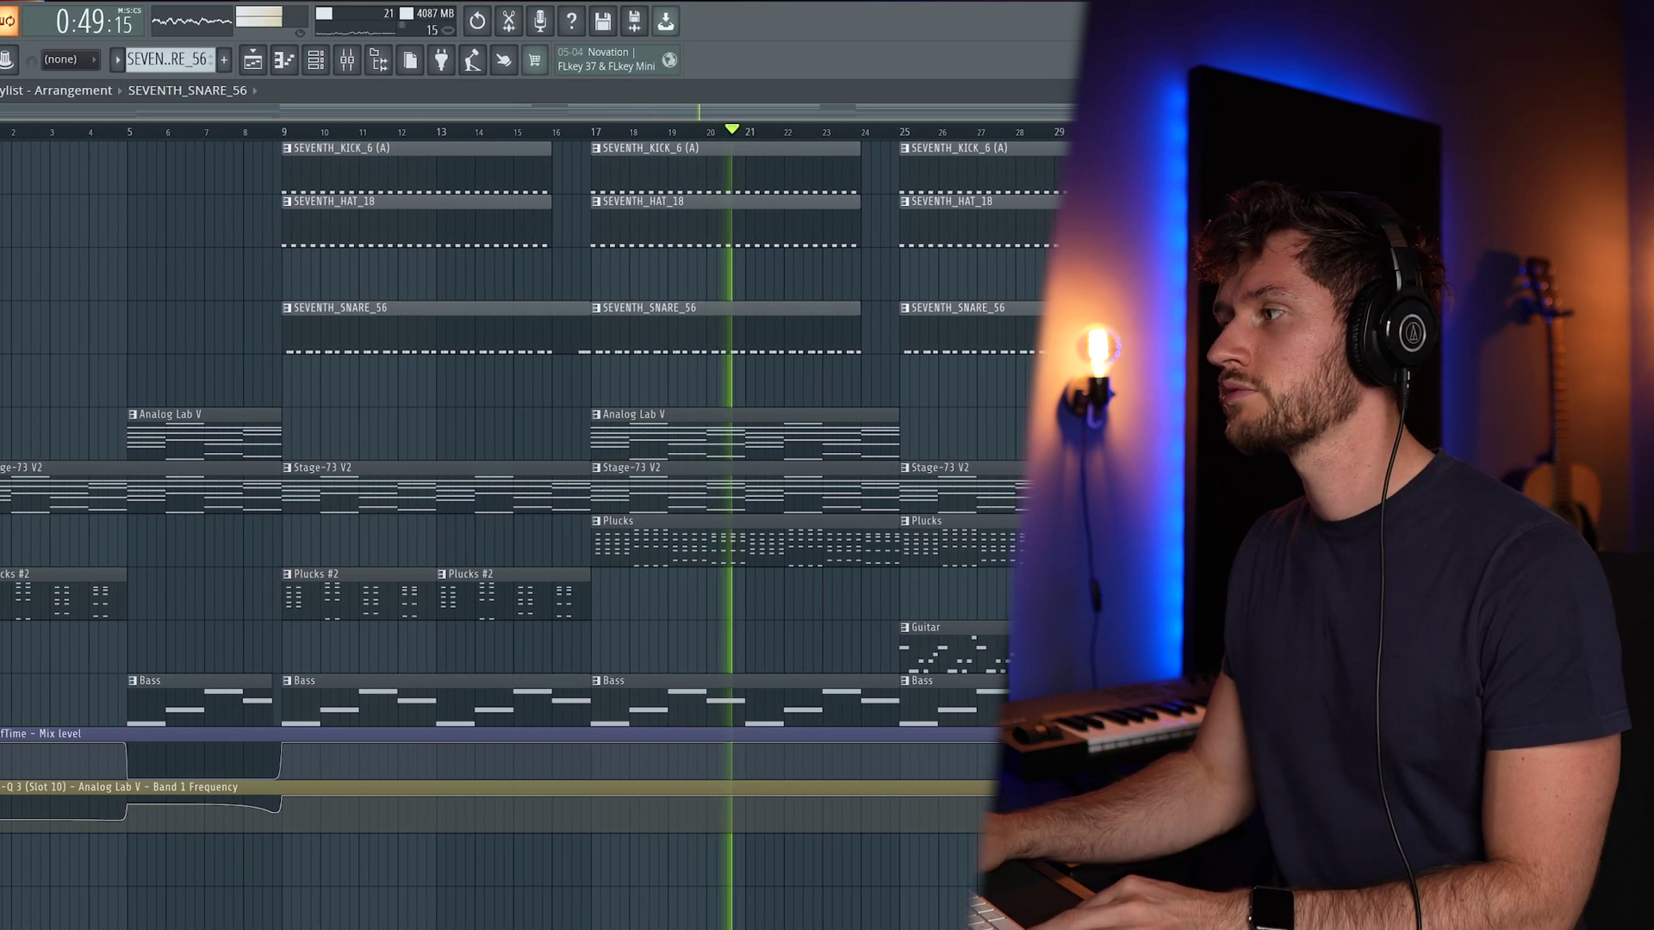
drag(1018, 107, 1318, 109)
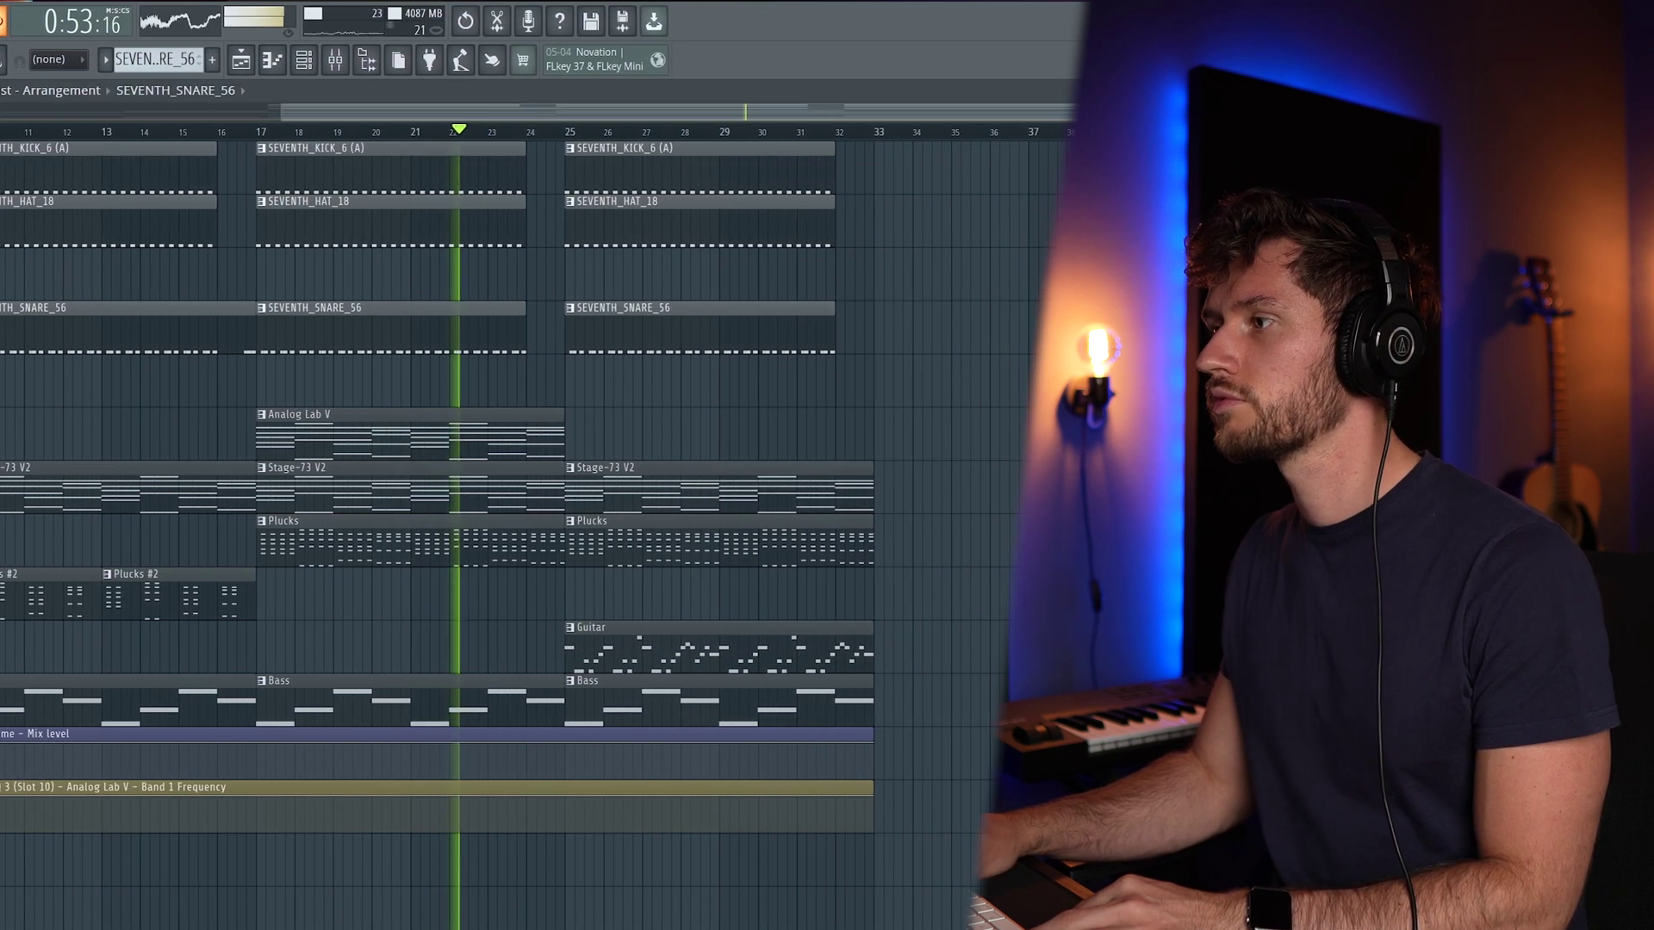